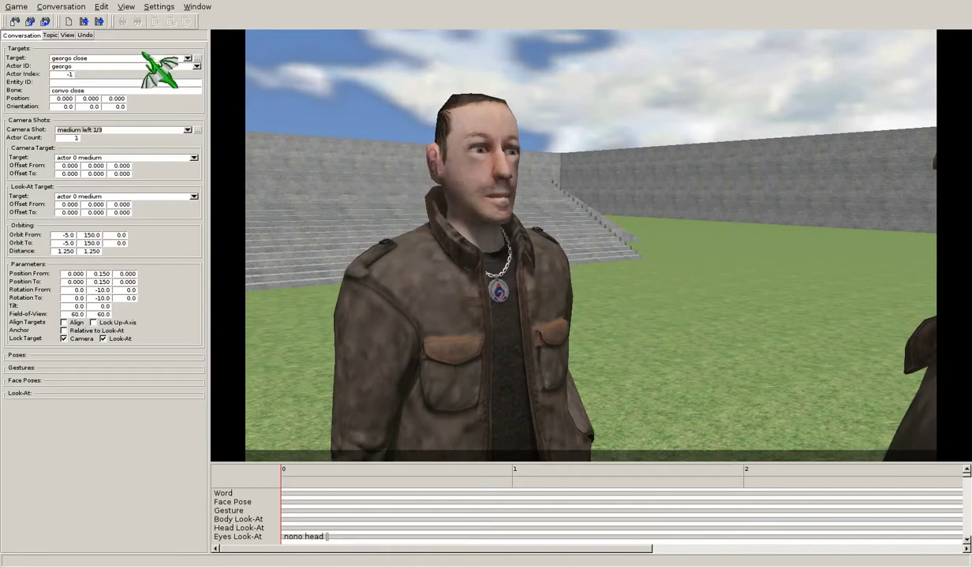
Step: Open the topic "intertrans backalley sean" of the *cutscene conversation and look through its whole action list
{"action": "left_click", "coordinate": [49, 35]}
{"action": "left_click", "coordinate": [187, 59]}
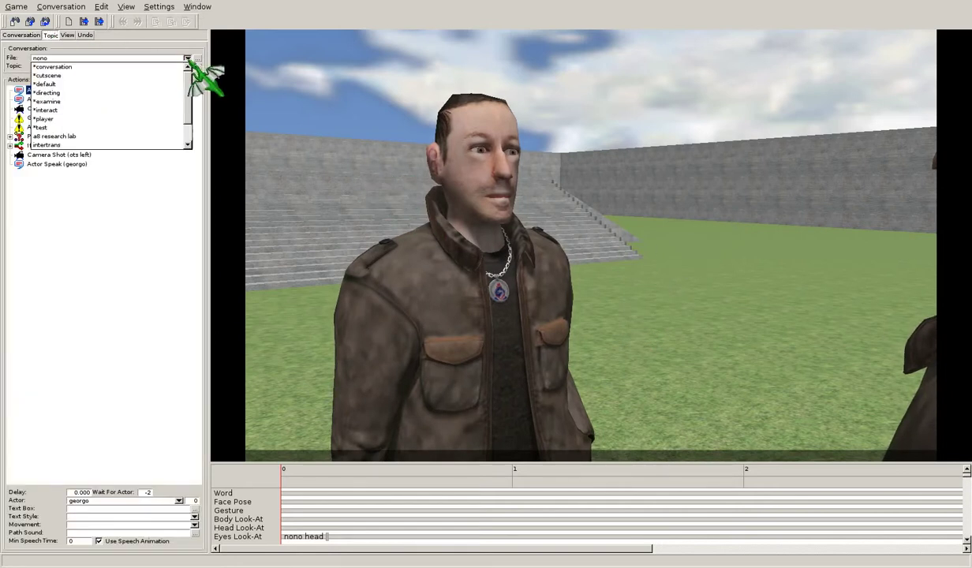
{"action": "left_click", "coordinate": [178, 75]}
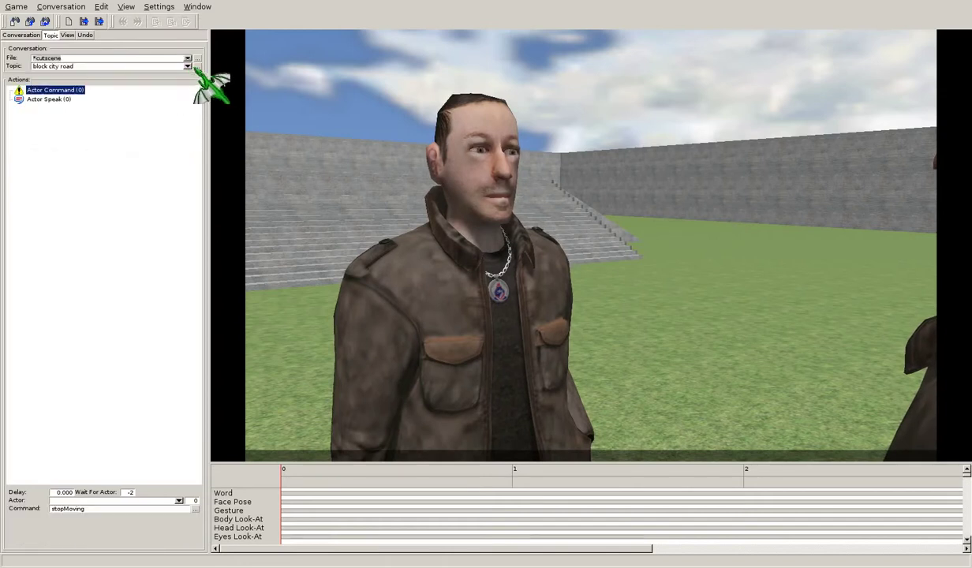
{"action": "left_click", "coordinate": [187, 67]}
{"action": "left_click", "coordinate": [170, 84]}
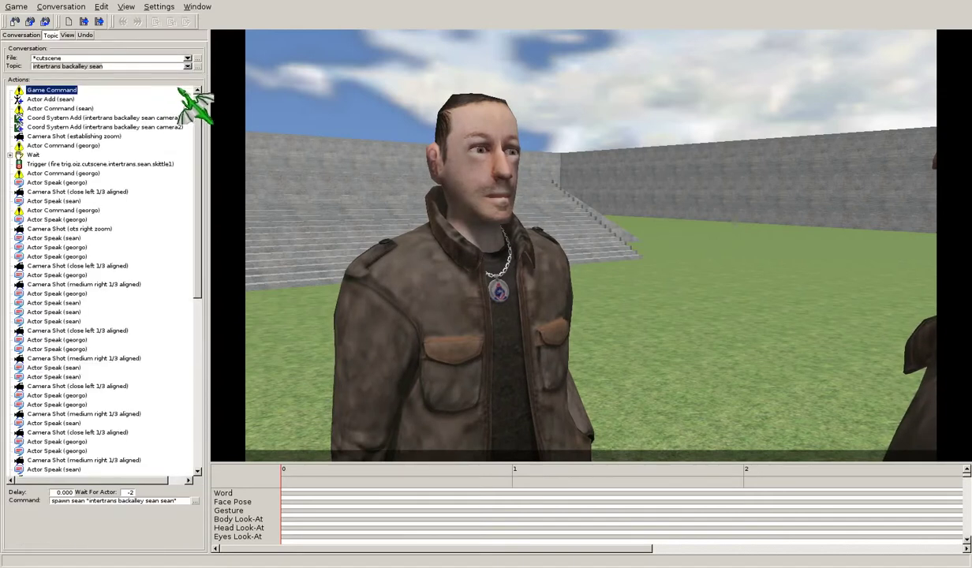
{"action": "left_click_drag", "start_coordinate": [202, 162], "coordinate": [199, 347]}
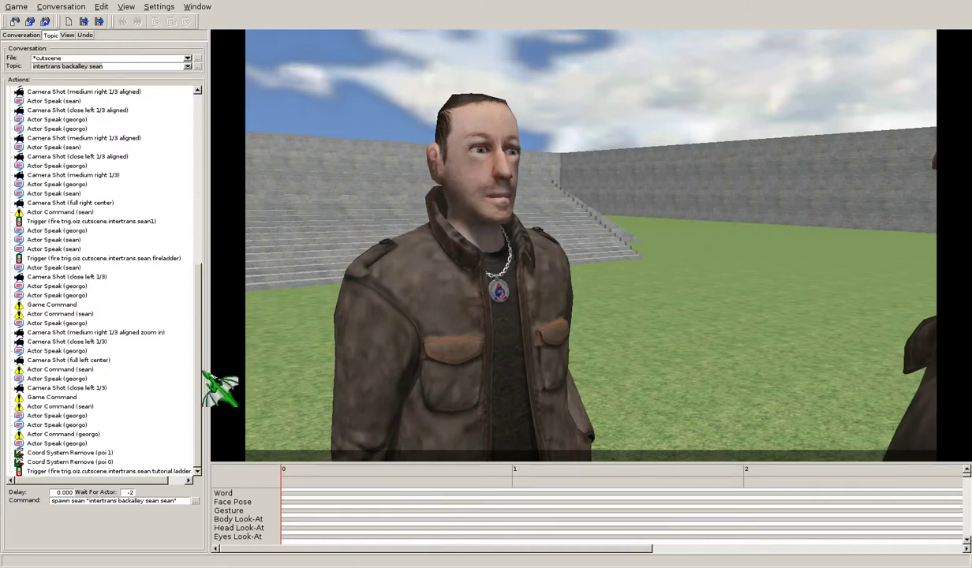
{"action": "left_click_drag", "start_coordinate": [199, 384], "coordinate": [211, 192]}
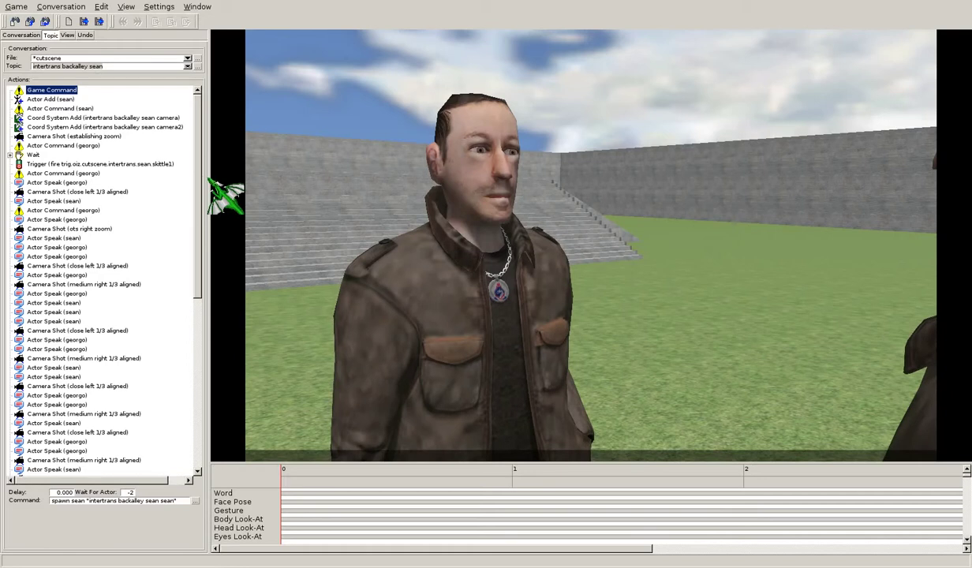
{"action": "left_click_drag", "start_coordinate": [212, 191], "coordinate": [199, 129]}
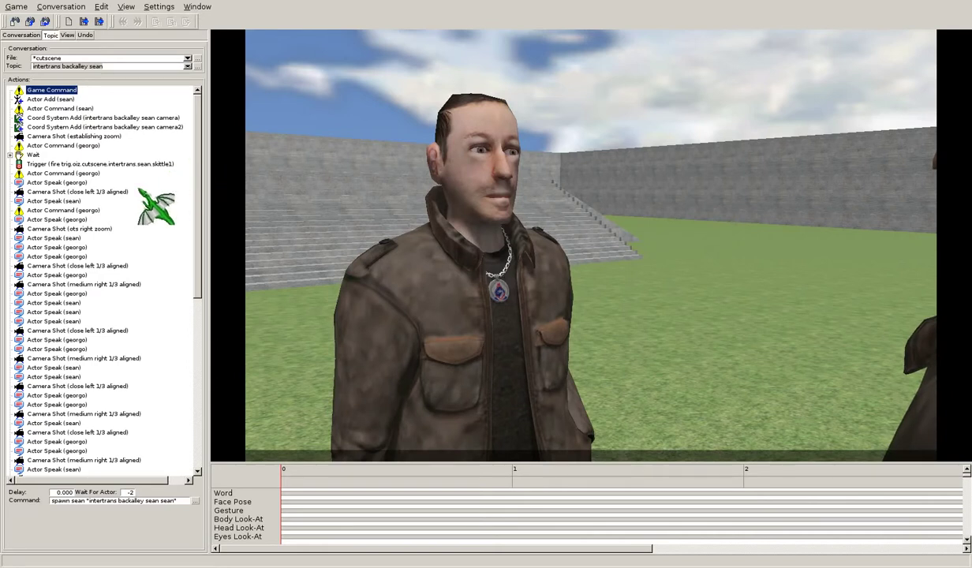
Step: Open the *test conversation's topic1 and expand the If-Else action with its true and false branches
{"action": "left_click", "coordinate": [187, 58]}
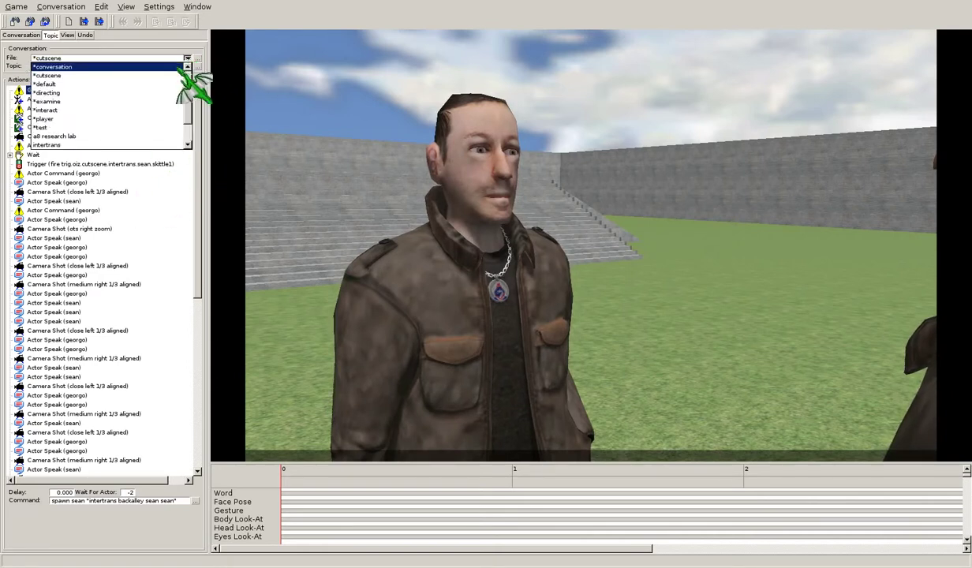
{"action": "left_click", "coordinate": [156, 127]}
{"action": "left_click", "coordinate": [10, 109]}
{"action": "left_click", "coordinate": [20, 127]}
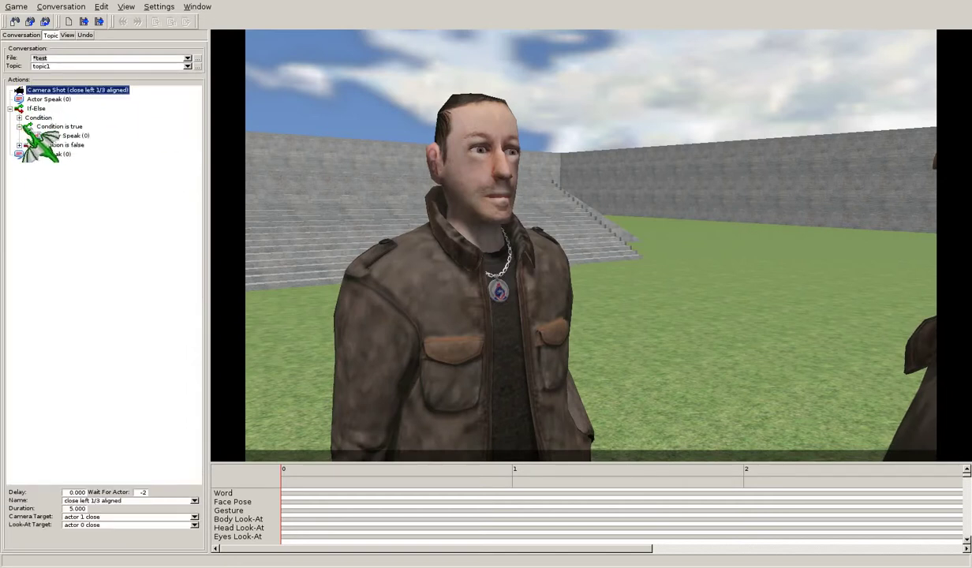
{"action": "left_click", "coordinate": [25, 144]}
{"action": "left_click", "coordinate": [20, 146]}
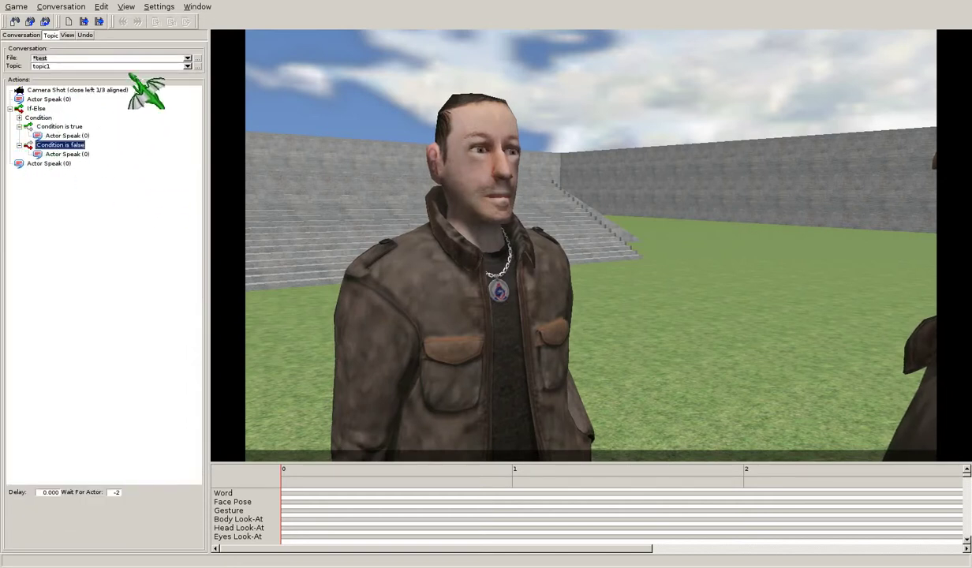
Step: Return to the *cutscene conversation and its topic "intertrans backalley sean"
{"action": "left_click", "coordinate": [188, 59]}
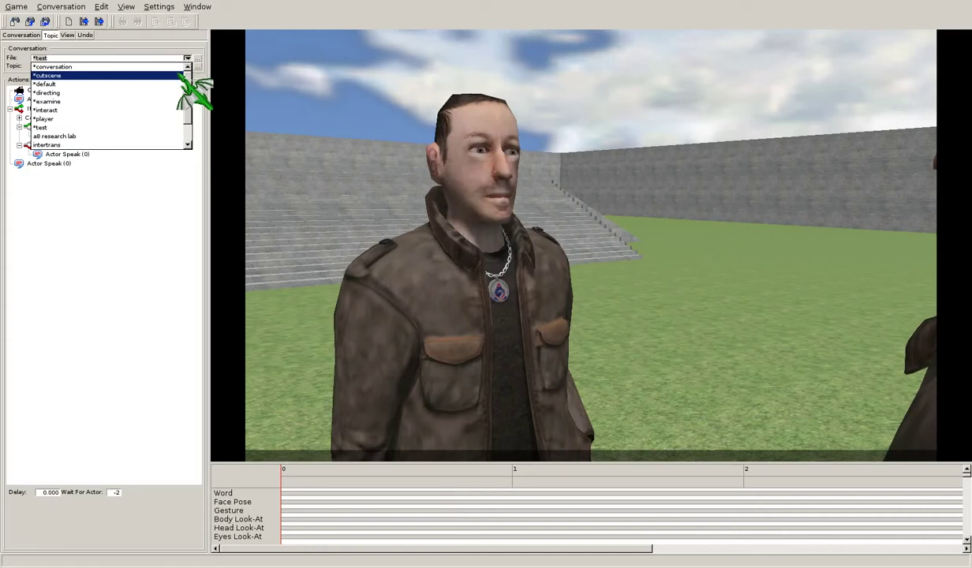
{"action": "left_click", "coordinate": [183, 76]}
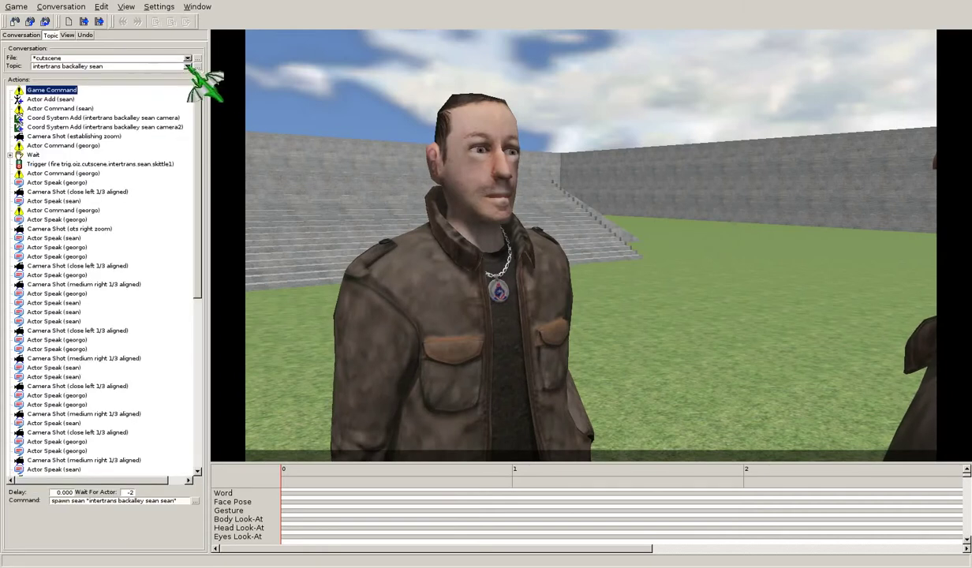
{"action": "left_click", "coordinate": [187, 66]}
{"action": "left_click", "coordinate": [158, 76]}
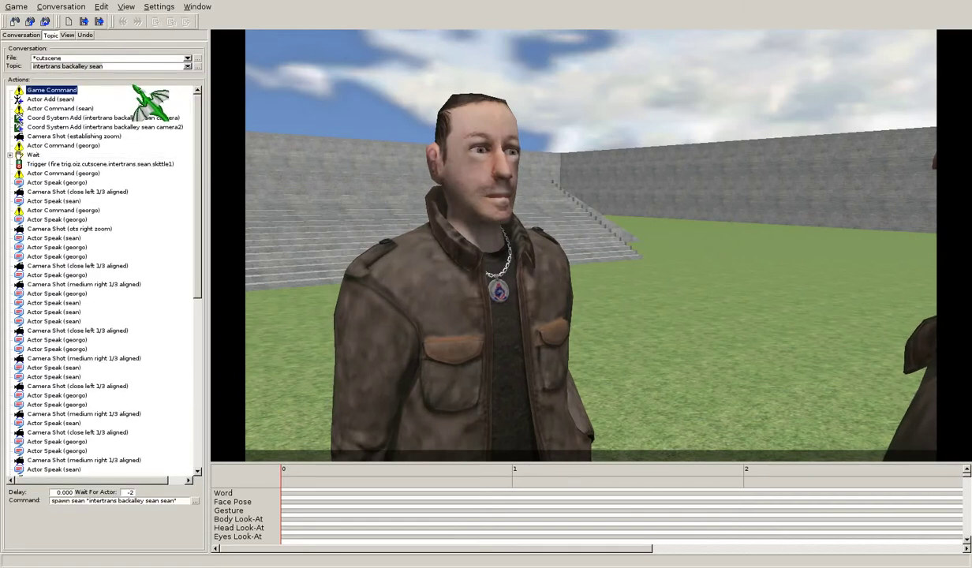
Step: Look through the conversation's available targets, keeping "georgo close" selected
{"action": "left_click", "coordinate": [22, 35]}
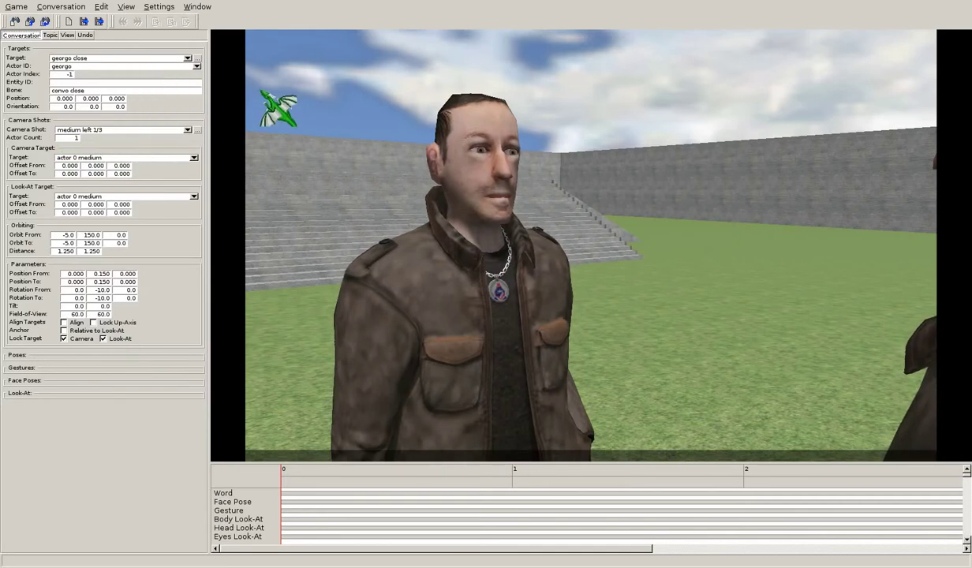
{"action": "left_click", "coordinate": [188, 58]}
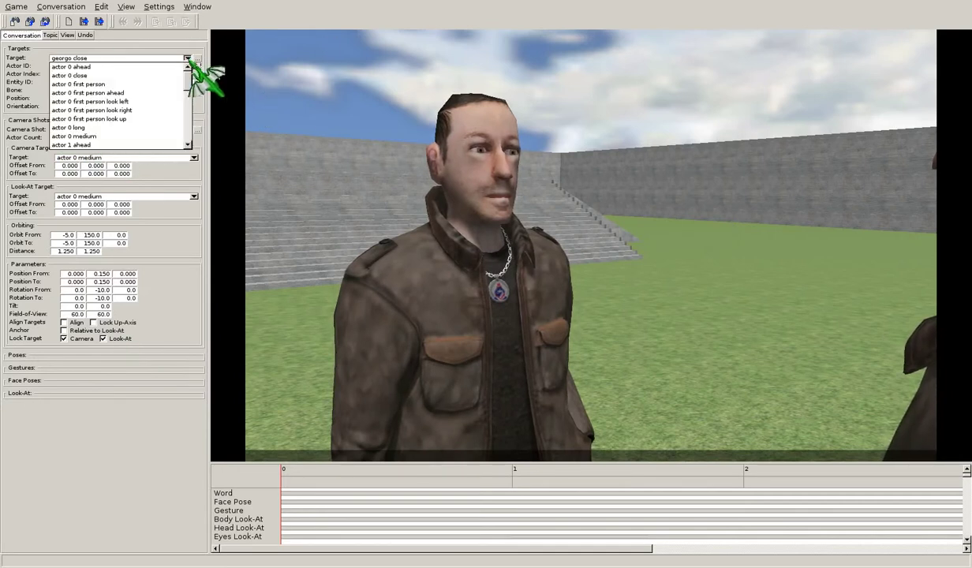
{"action": "left_click_drag", "start_coordinate": [188, 78], "coordinate": [195, 108]}
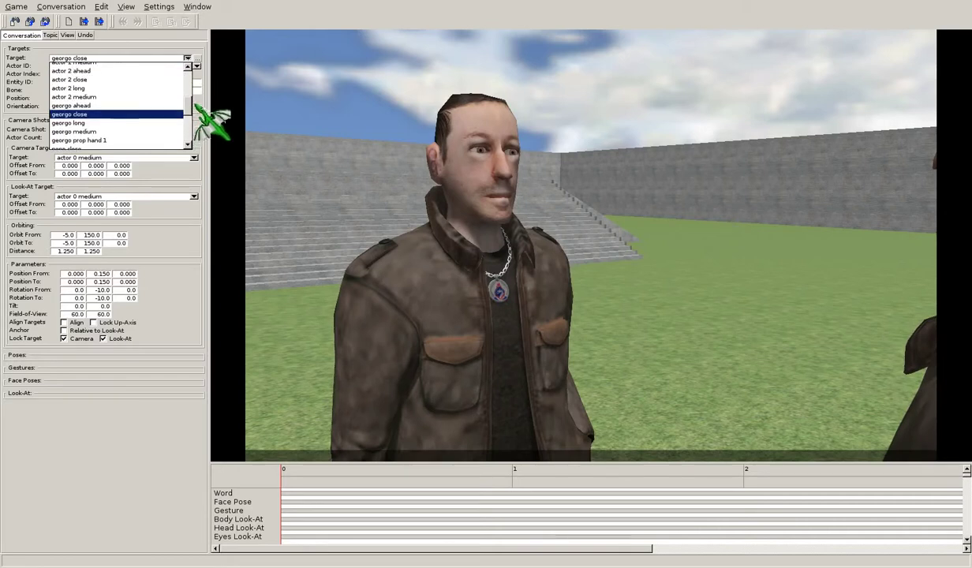
{"action": "scroll", "coordinate": [130, 118], "scroll_direction": "down", "scroll_amount": 2}
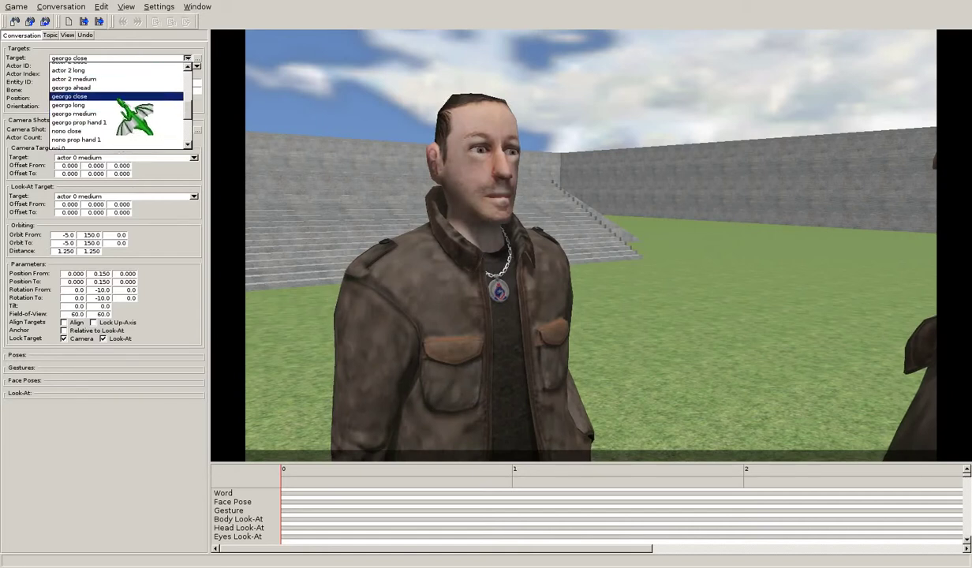
{"action": "left_click", "coordinate": [118, 96]}
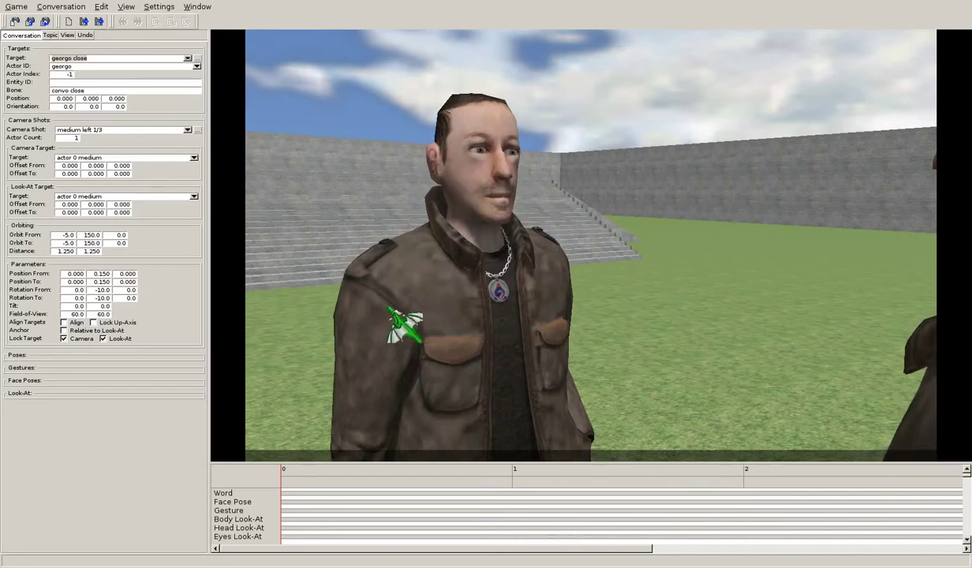
Step: Review the test scene's actor and playback settings and the commands for loading and saving conversation test setups
{"action": "left_click", "coordinate": [68, 36]}
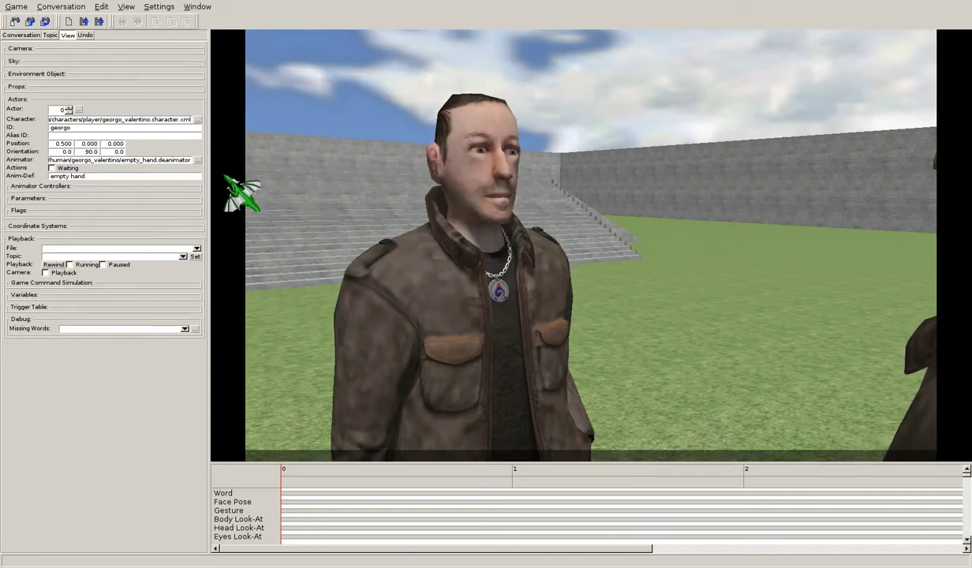
{"action": "left_click", "coordinate": [130, 7]}
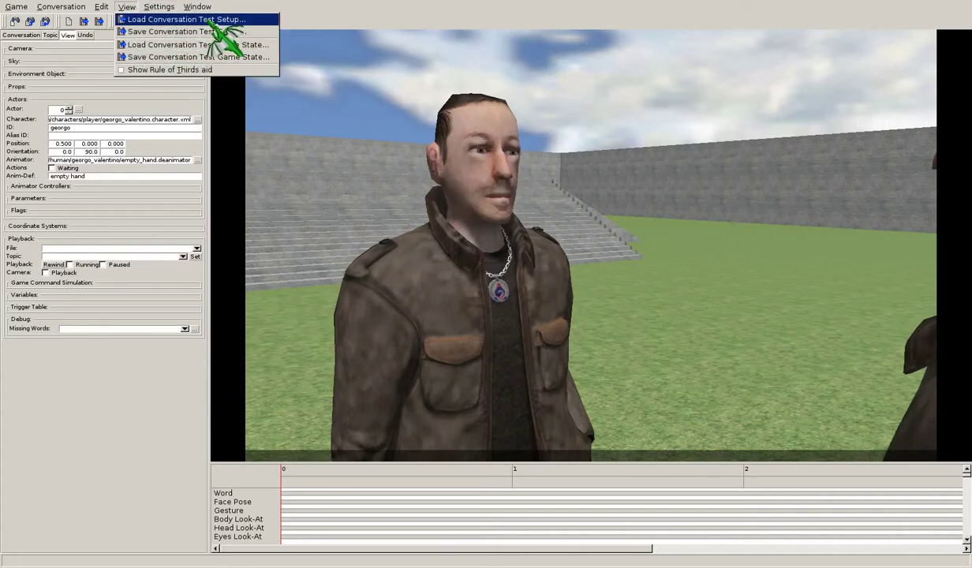
{"action": "left_click", "coordinate": [290, 21]}
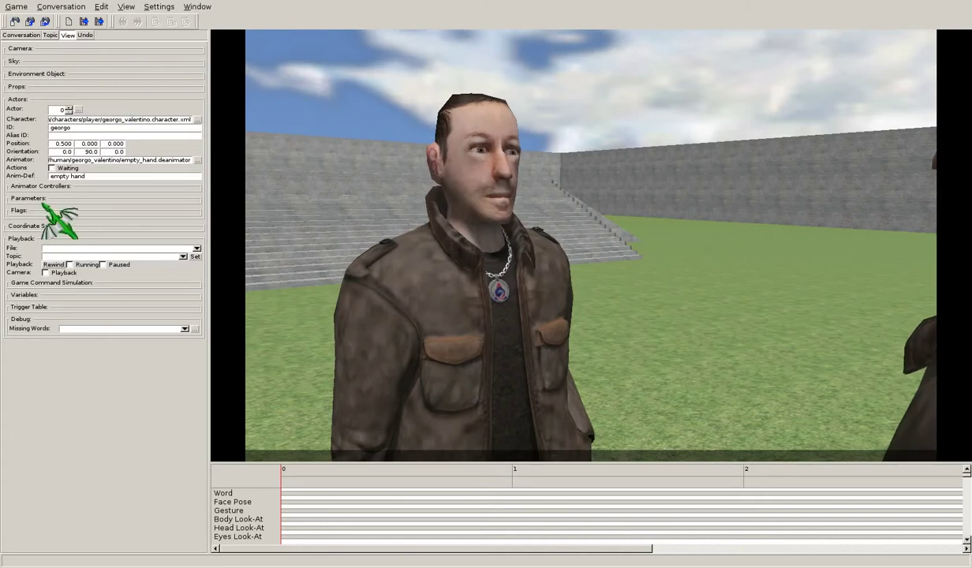
Step: Look through the conversation's camera shots and select the "ots left" shot for the preview
{"action": "left_click", "coordinate": [22, 36]}
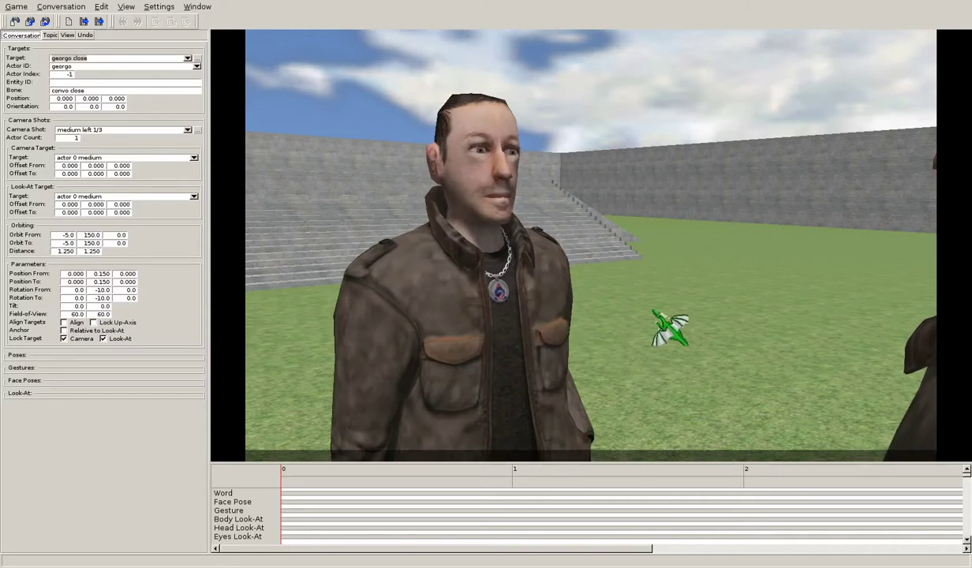
{"action": "left_click", "coordinate": [183, 129]}
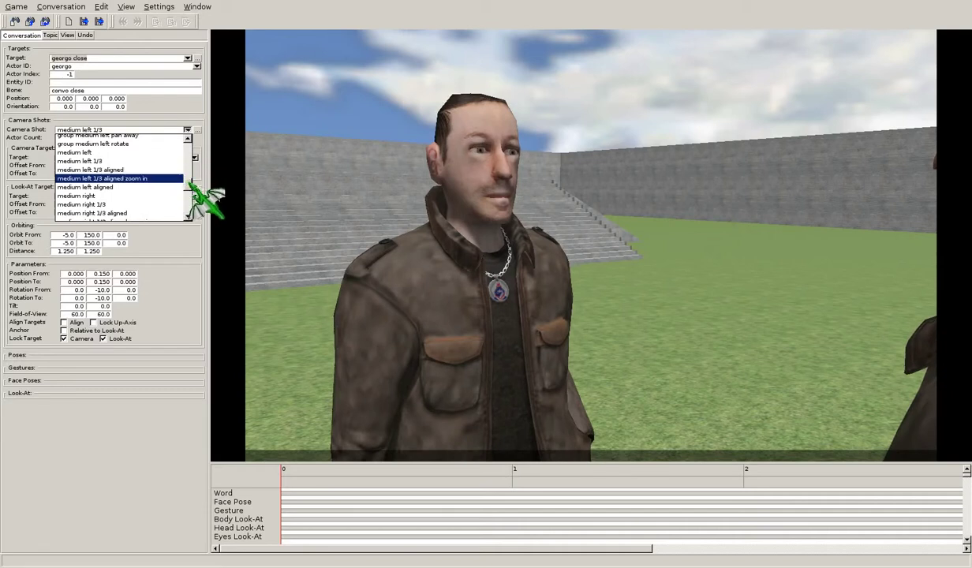
{"action": "left_click", "coordinate": [186, 130]}
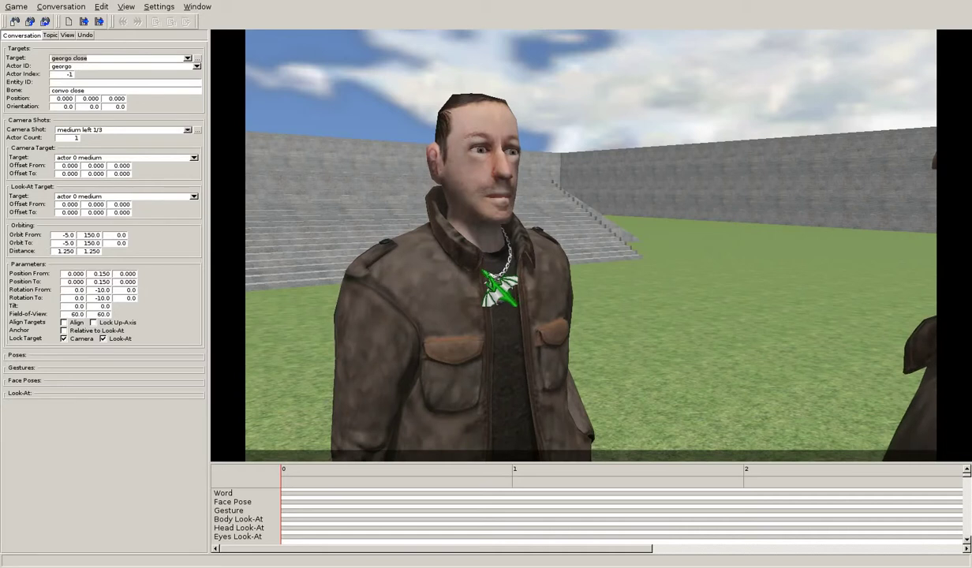
{"action": "left_click", "coordinate": [187, 129]}
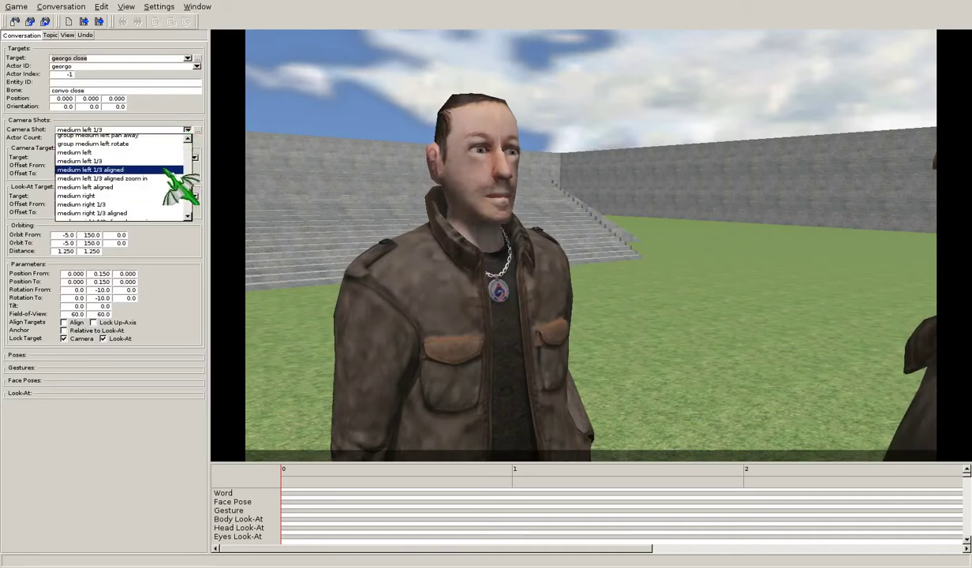
{"action": "scroll", "coordinate": [194, 197], "scroll_direction": "down", "scroll_amount": 6}
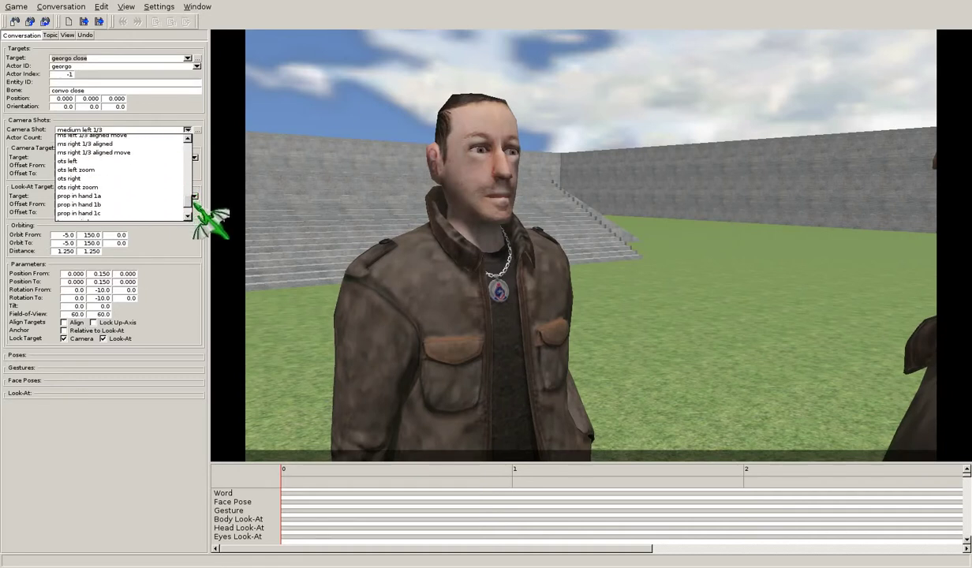
{"action": "scroll", "coordinate": [197, 209], "scroll_direction": "up", "scroll_amount": 2}
{"action": "left_click", "coordinate": [144, 186]}
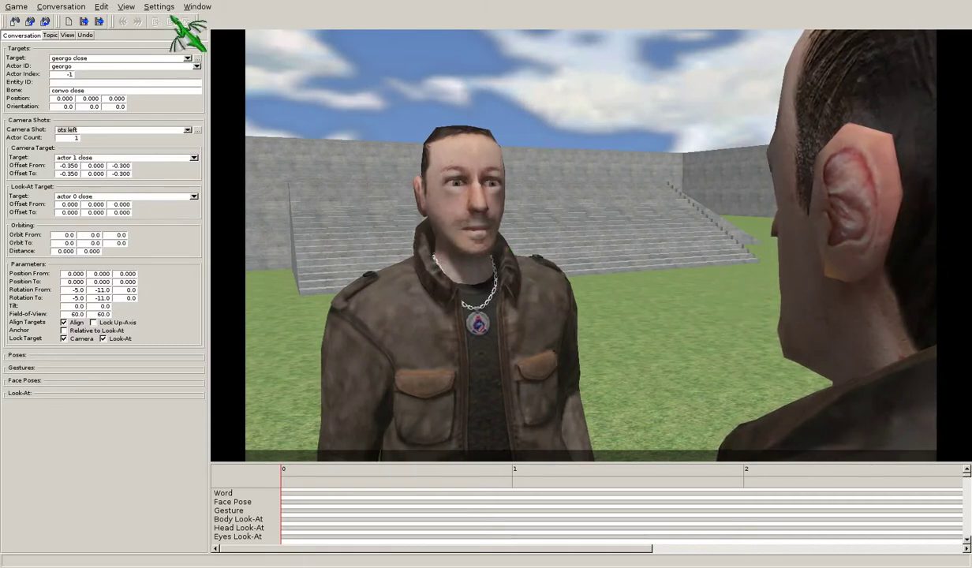
Step: Try X positions 0.2 and 0.9 for actor georgo in the test scene, and set X back to 0.5
{"action": "left_click", "coordinate": [68, 35]}
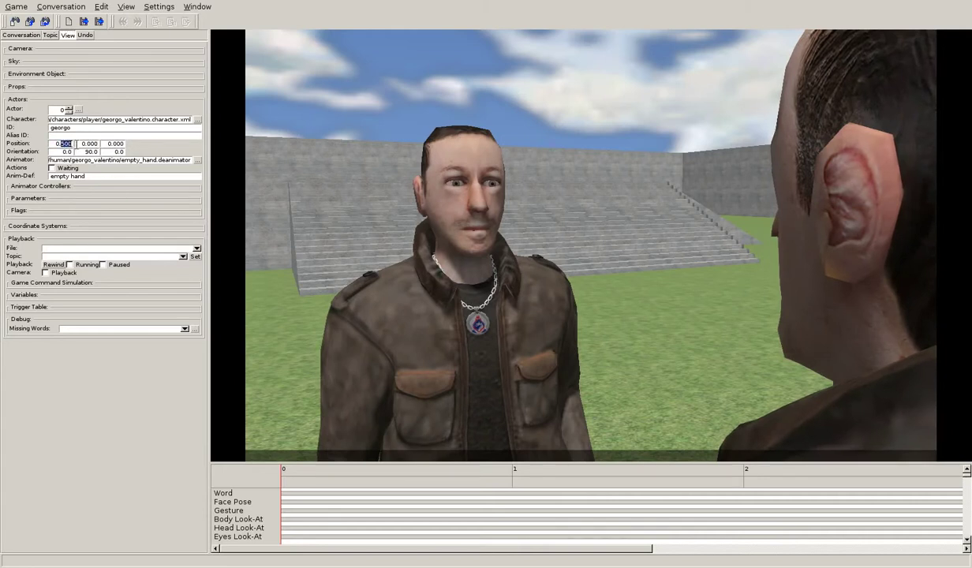
{"action": "key", "text": "Tab"}
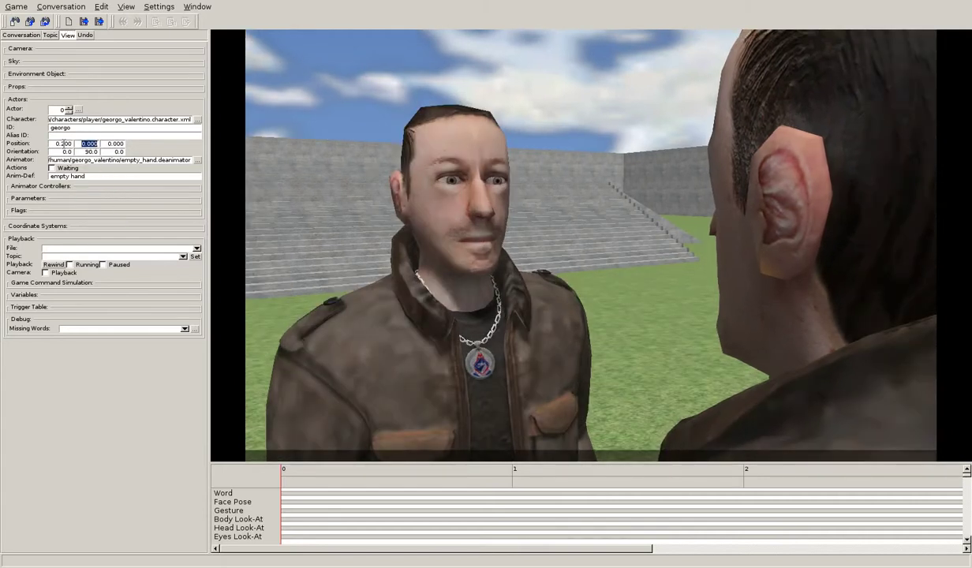
{"action": "left_click_drag", "start_coordinate": [56, 142], "coordinate": [84, 138]}
{"action": "type", "text": "0.9"}
{"action": "key", "text": "Tab"}
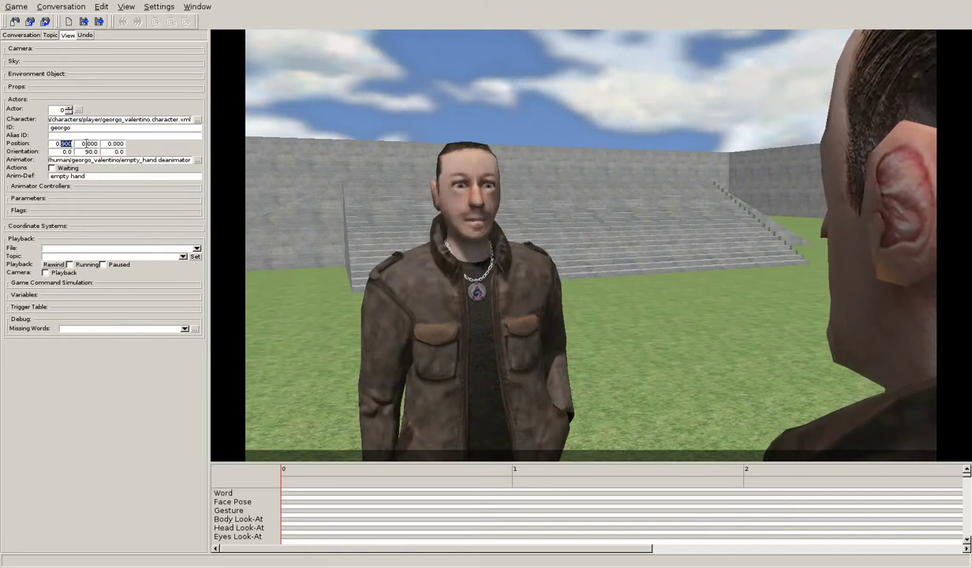
{"action": "type", "text": "5"}
{"action": "key", "text": "Tab"}
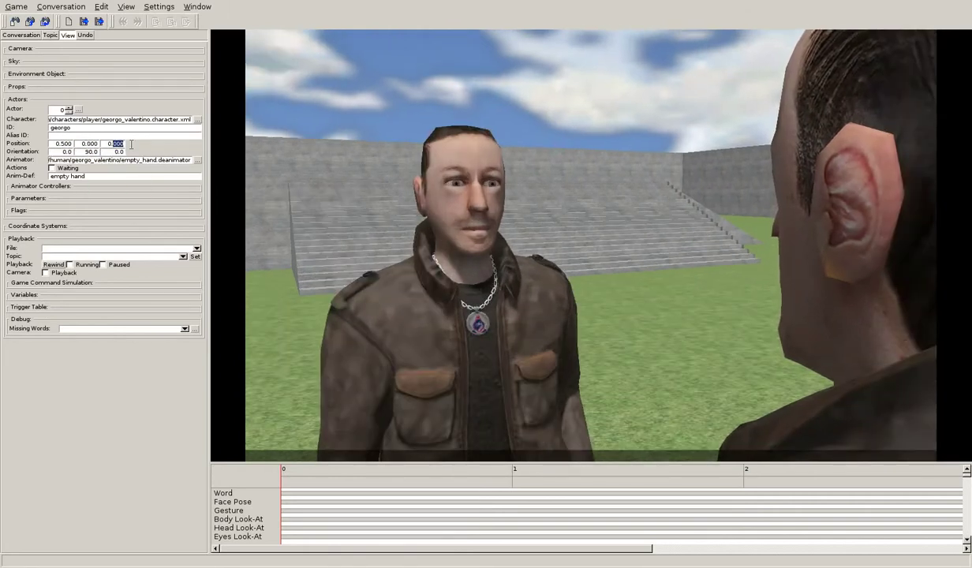
Step: Try Z positions 0.5 and -0.2 for actor georgo, and set Z back to 0
{"action": "type", "text": "5"}
{"action": "key", "text": "Tab"}
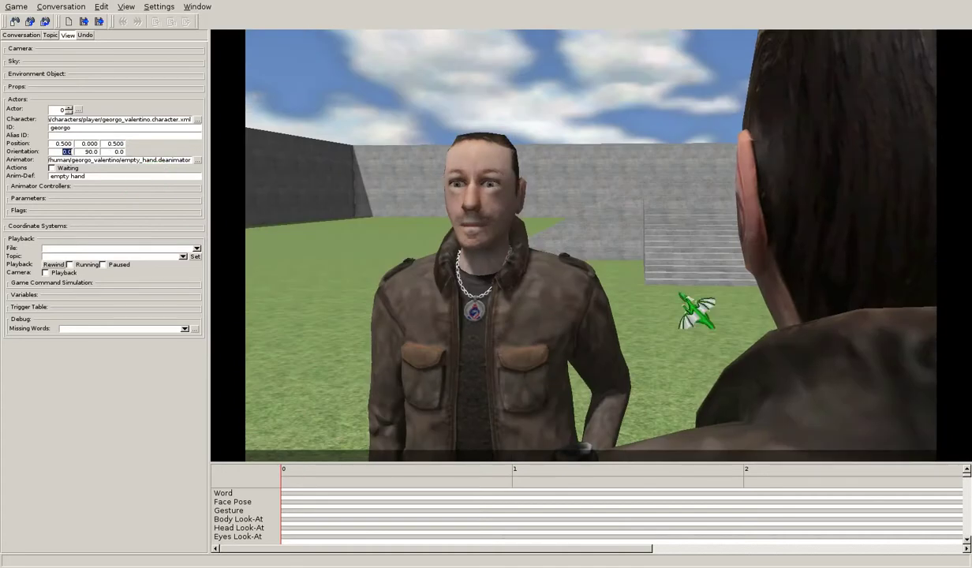
{"action": "type", "text": "-0"}
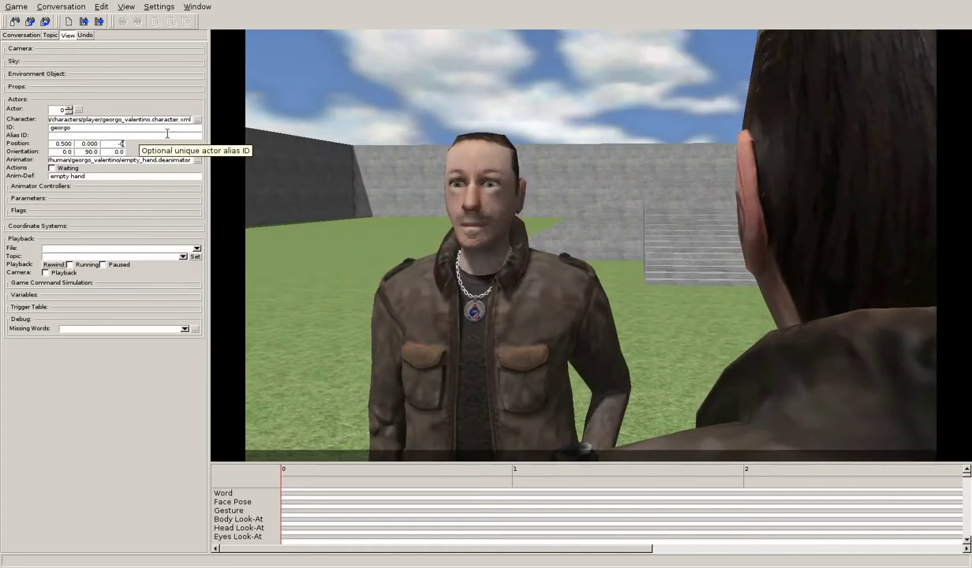
{"action": "type", "text": ".2"}
{"action": "key", "text": "Tab"}
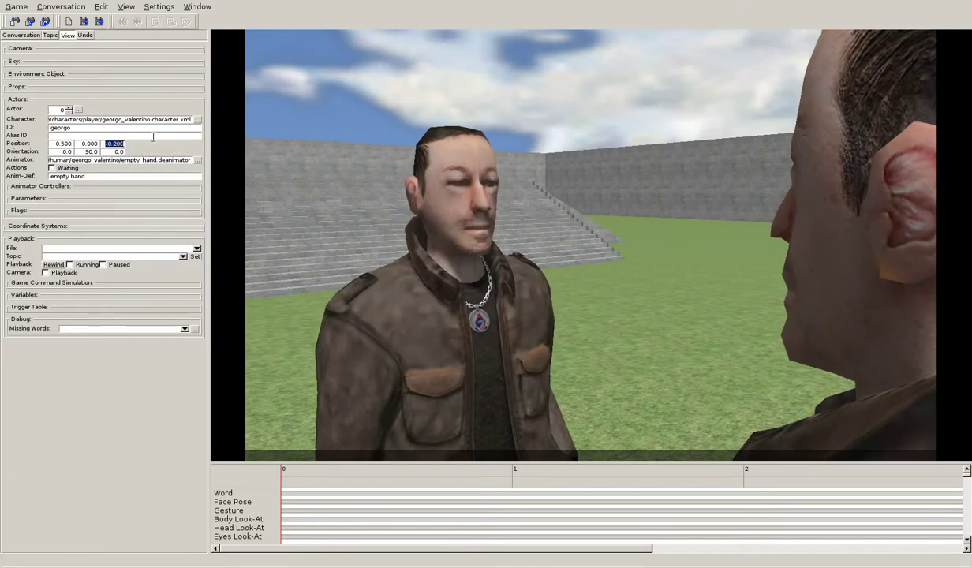
{"action": "type", "text": "0"}
{"action": "key", "text": "Tab"}
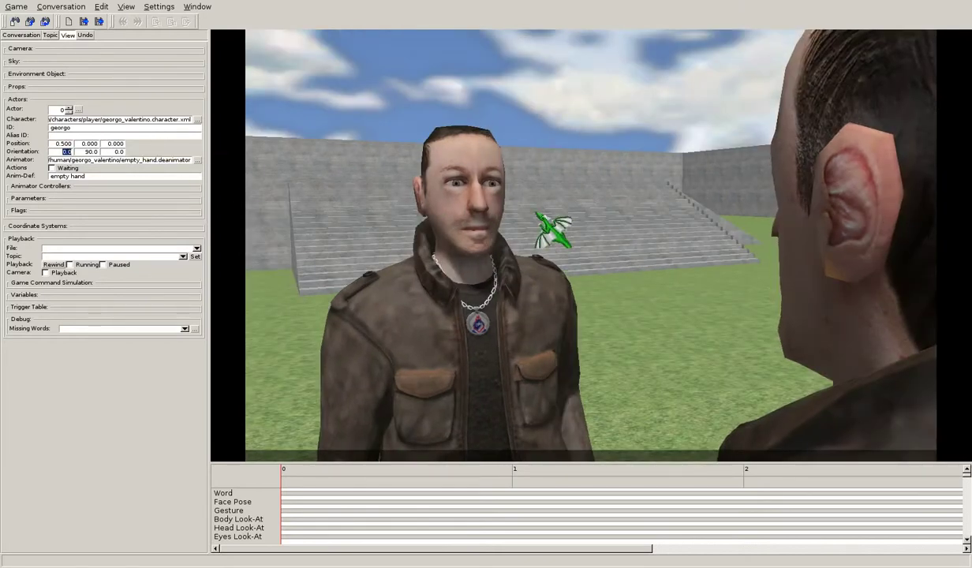
Step: Try Y positions -0.2 and 0.2 for actor georgo in the test scene, and set Y back to 0
{"action": "double_click", "coordinate": [91, 143]}
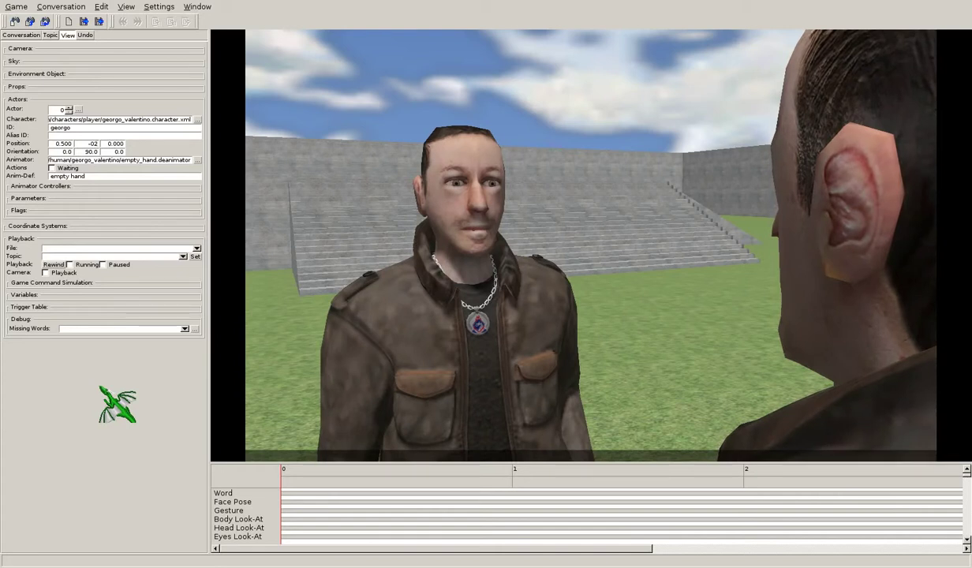
{"action": "key", "text": "Tab"}
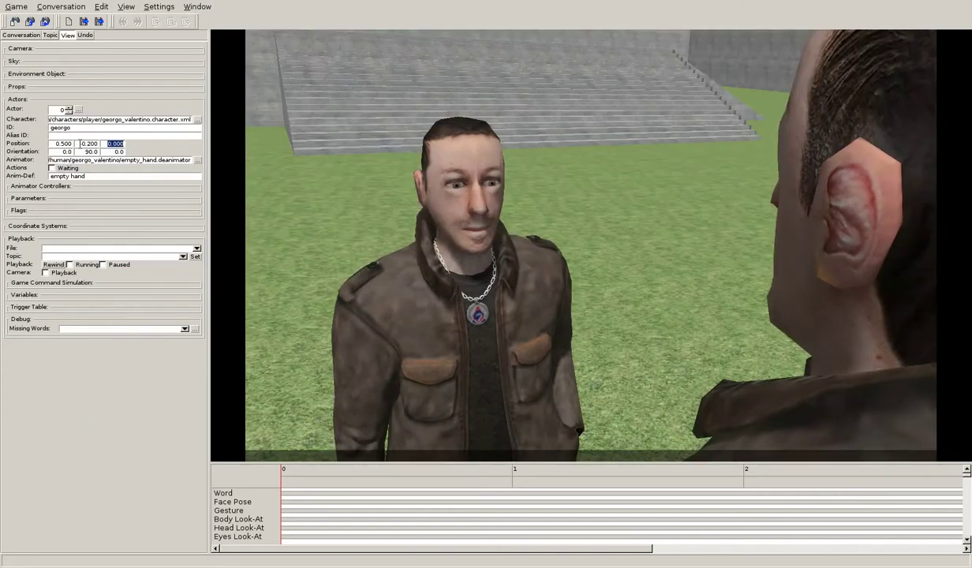
{"action": "key", "text": "Delete"}
{"action": "key", "text": "Tab"}
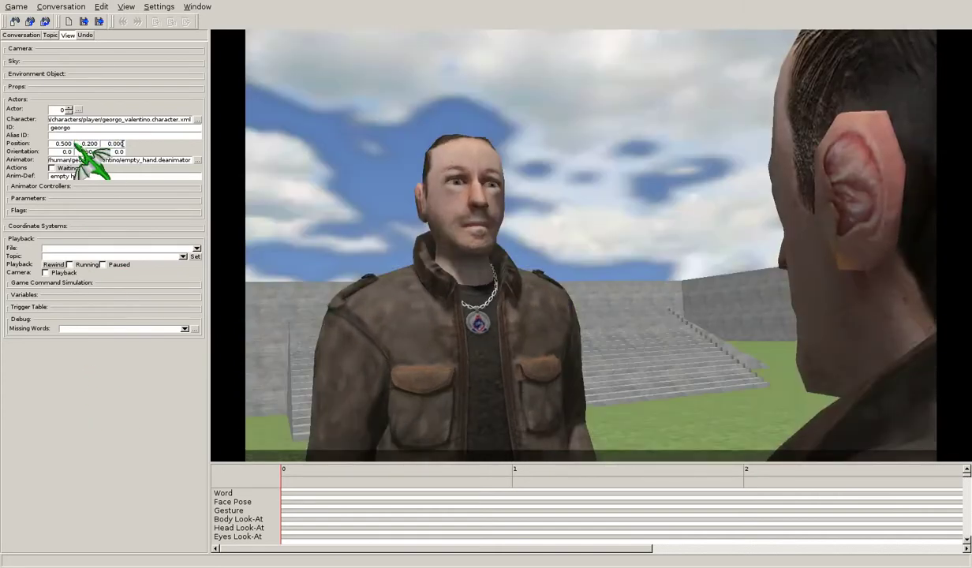
{"action": "type", "text": "0"}
{"action": "key", "text": "Tab"}
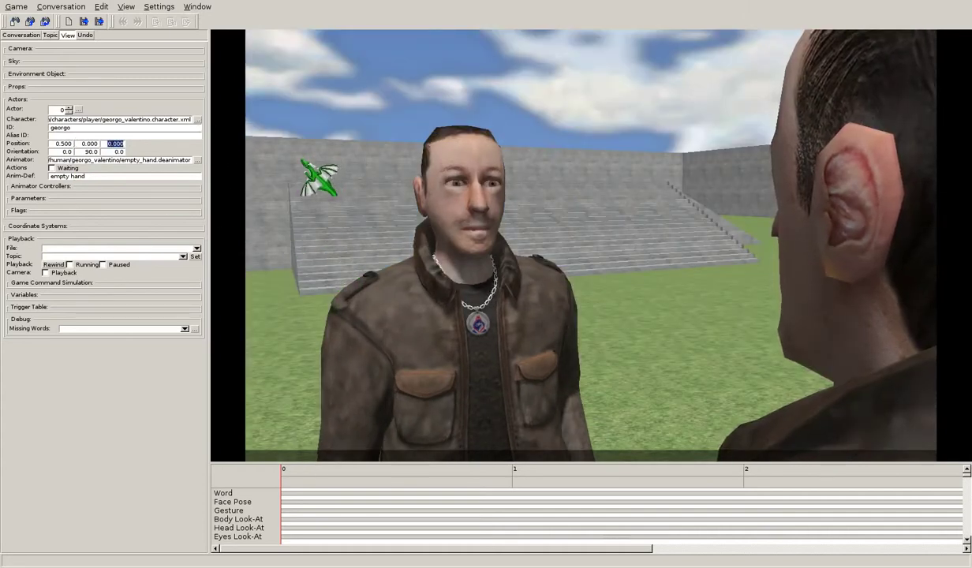
Step: Preview the conversation's "ots left zoom" and "z dolly zoom" camera shots
{"action": "left_click", "coordinate": [21, 34]}
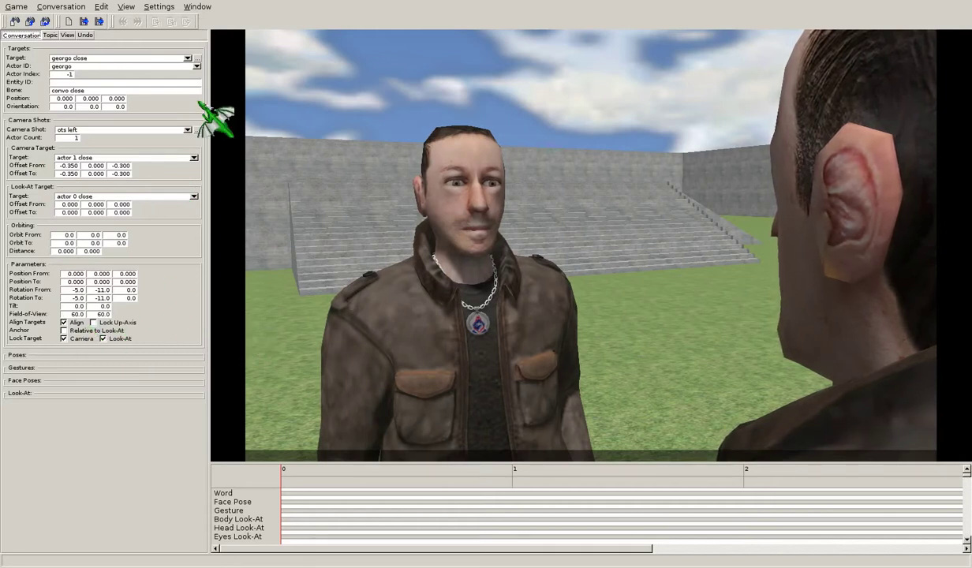
{"action": "left_click", "coordinate": [187, 129]}
{"action": "scroll", "coordinate": [193, 203], "scroll_direction": "up", "scroll_amount": 3}
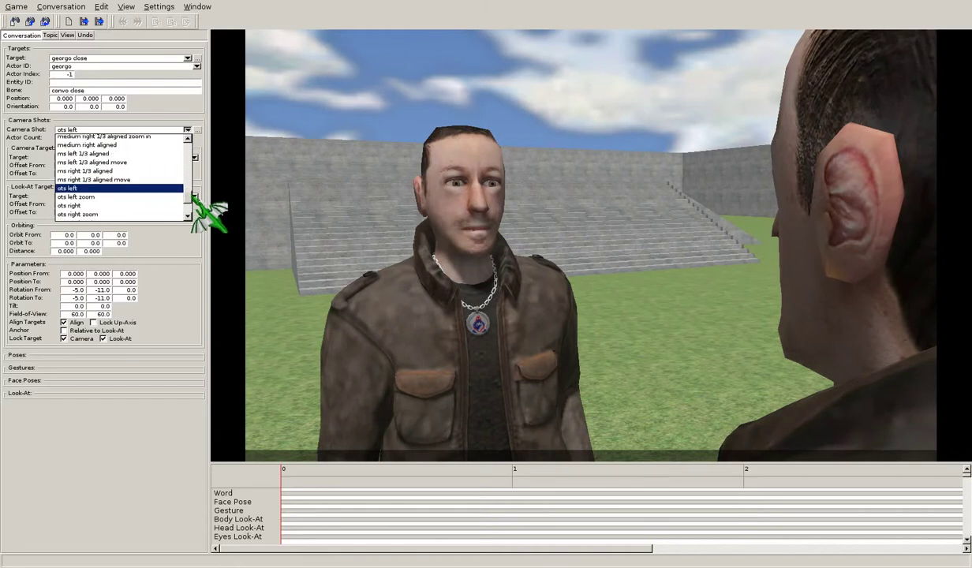
{"action": "left_click", "coordinate": [151, 197]}
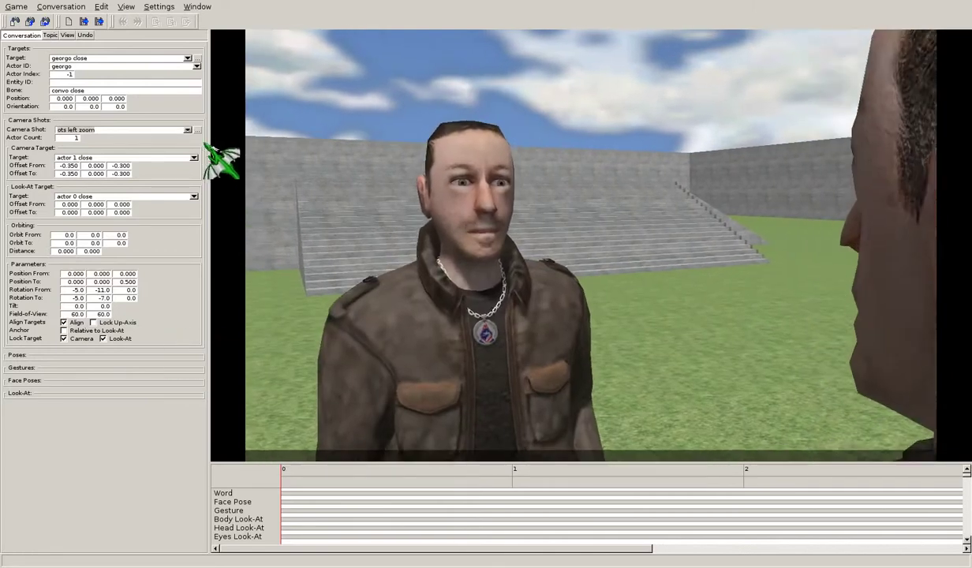
{"action": "left_click", "coordinate": [187, 129]}
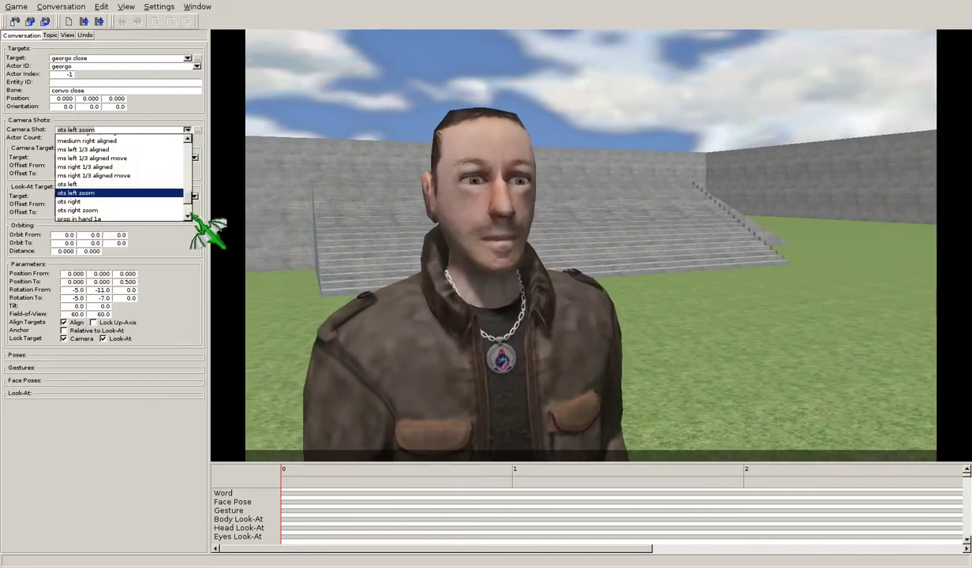
{"action": "left_click_drag", "start_coordinate": [189, 207], "coordinate": [190, 213]}
{"action": "left_click", "coordinate": [165, 216]}
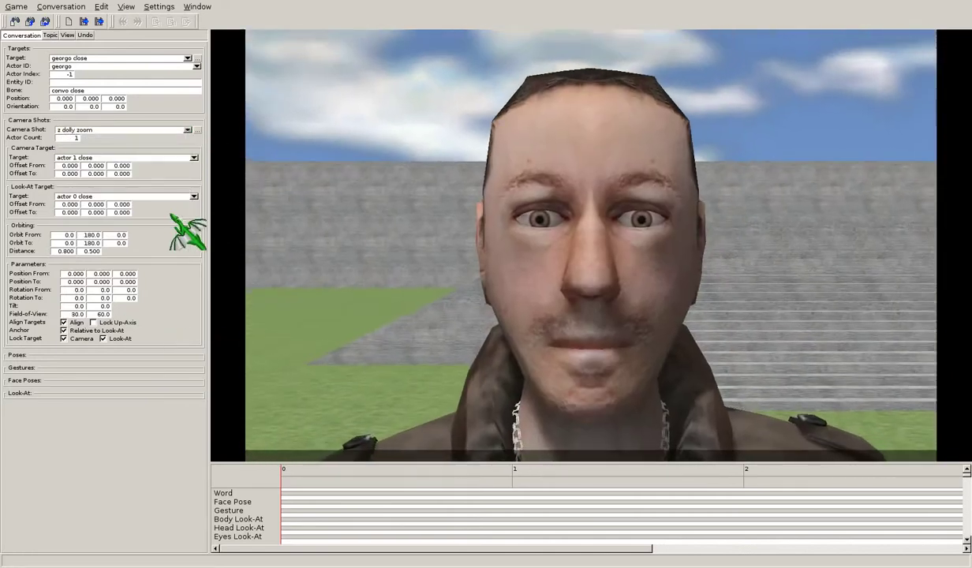
Step: Preview the two-actor camera shots "ts mcu left lr" and "ts mcu circle"
{"action": "left_click", "coordinate": [187, 130]}
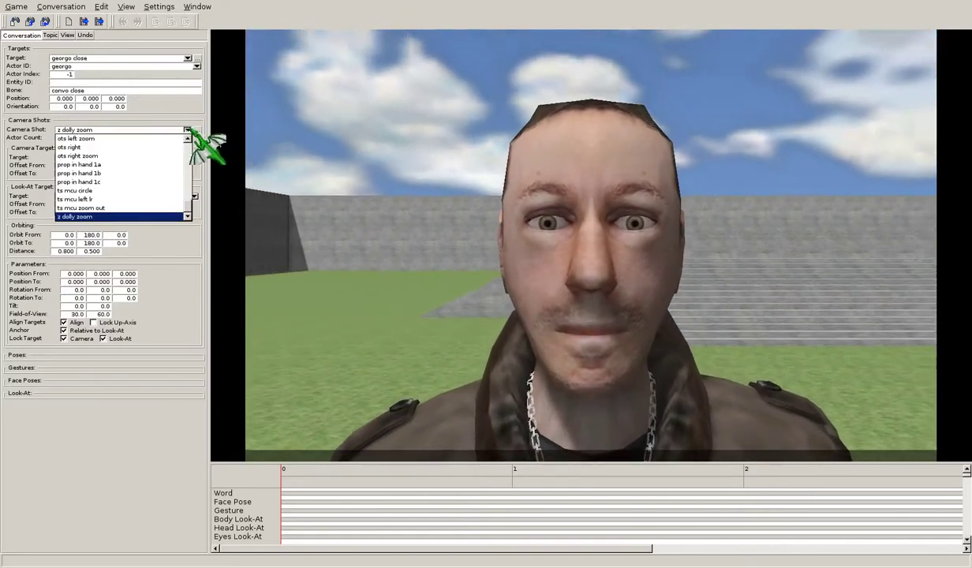
{"action": "left_click", "coordinate": [150, 199]}
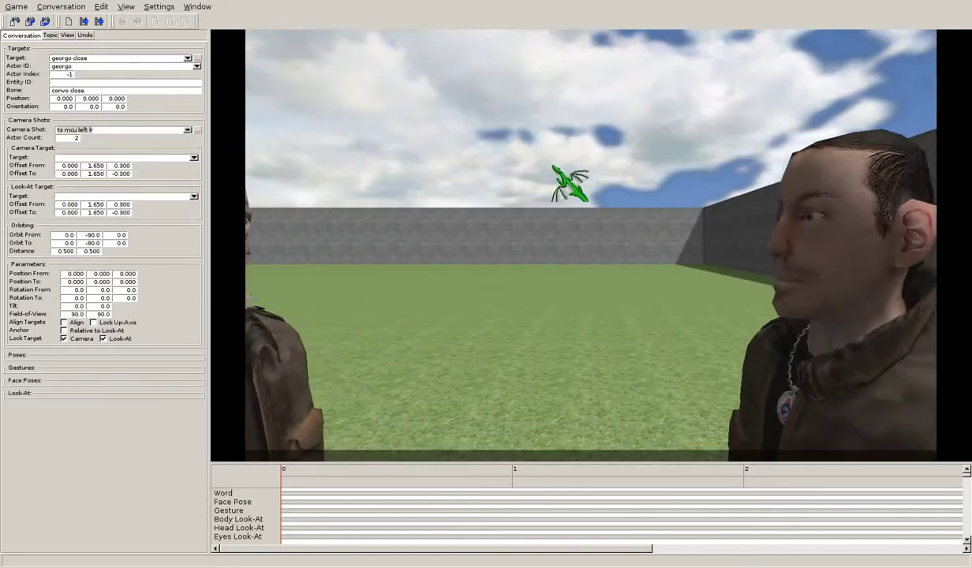
{"action": "left_click", "coordinate": [187, 129]}
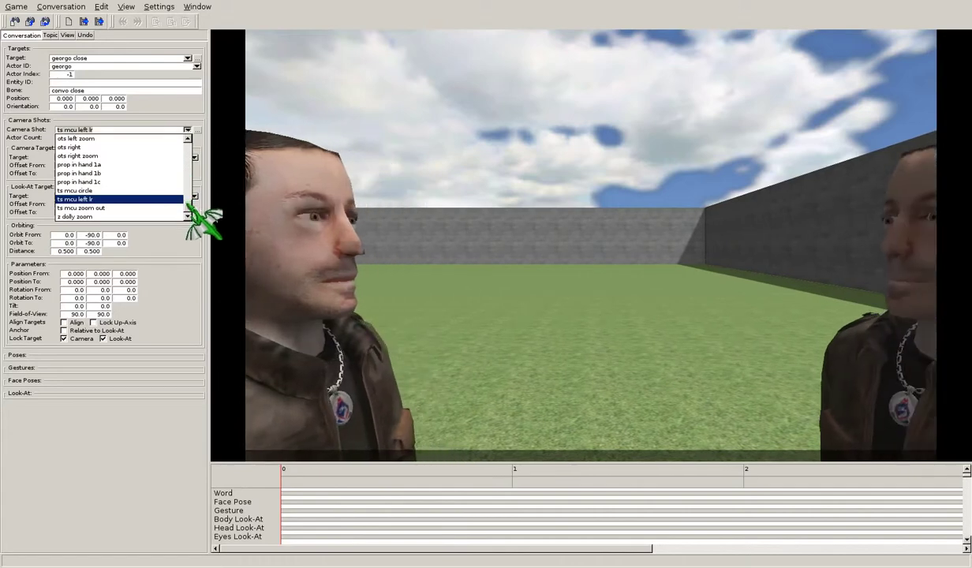
{"action": "left_click", "coordinate": [150, 190]}
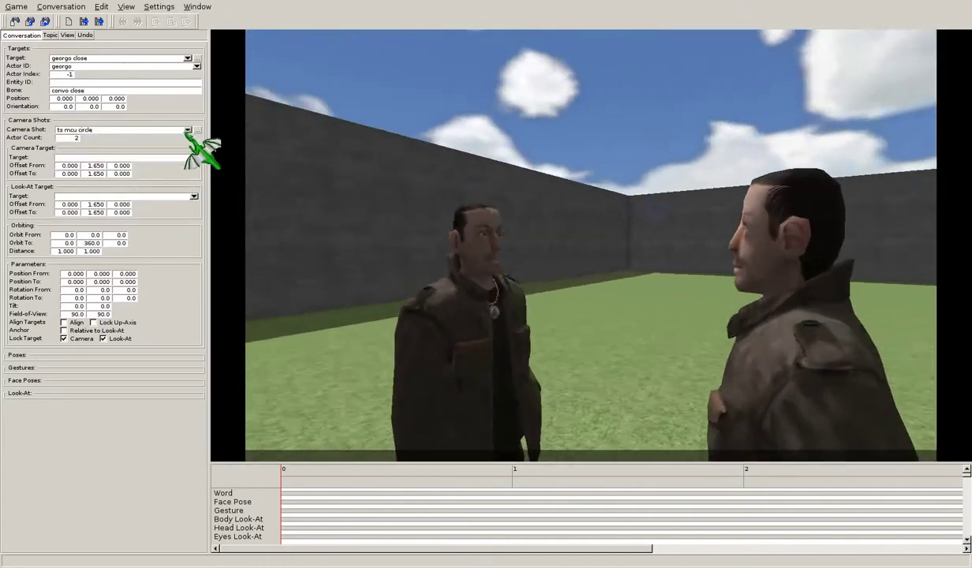
Step: Preview the "ots left zoom" shot again, followed by "medium right 1/3 aligned zoom in"
{"action": "left_click", "coordinate": [187, 129]}
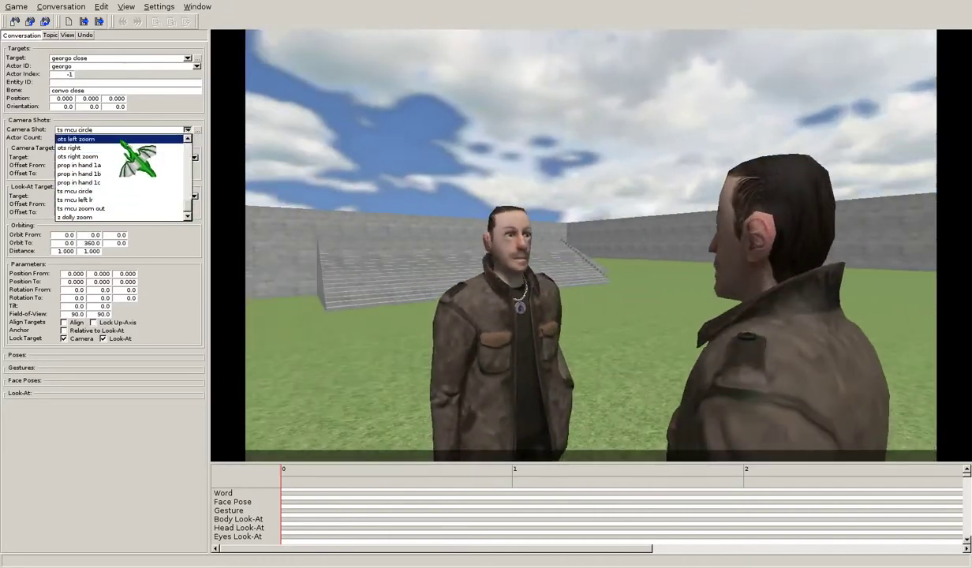
{"action": "left_click", "coordinate": [126, 137]}
{"action": "left_click", "coordinate": [187, 131]}
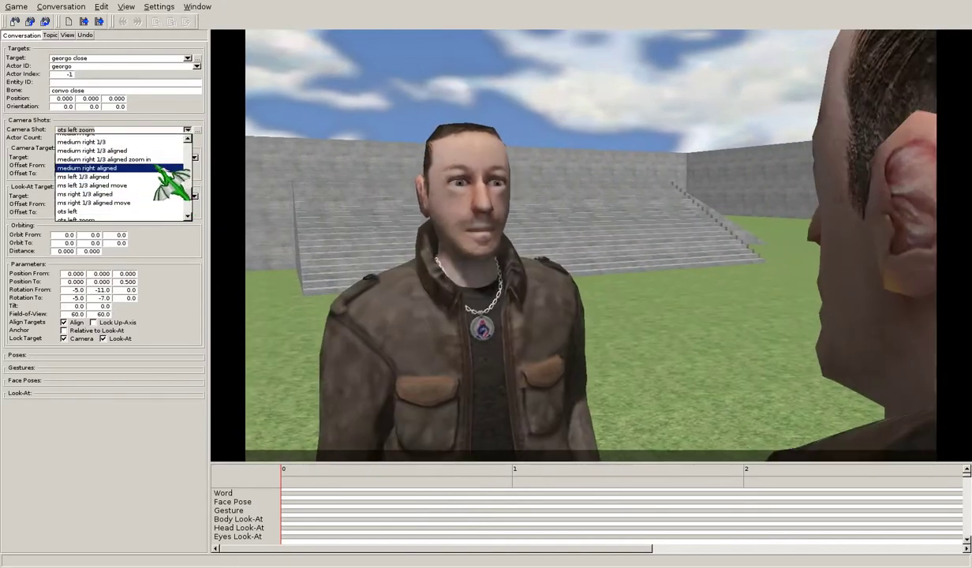
{"action": "left_click", "coordinate": [178, 159]}
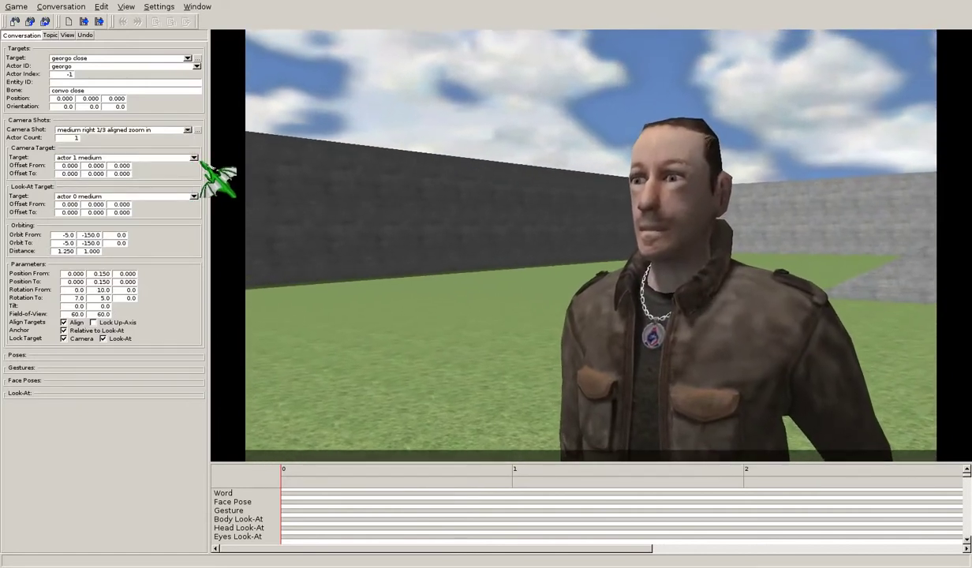
Step: Select the "medium left 1/3" camera shot and show the rule of thirds aid over the preview
{"action": "left_click", "coordinate": [187, 129]}
{"action": "scroll", "coordinate": [206, 207], "scroll_direction": "up", "scroll_amount": 3}
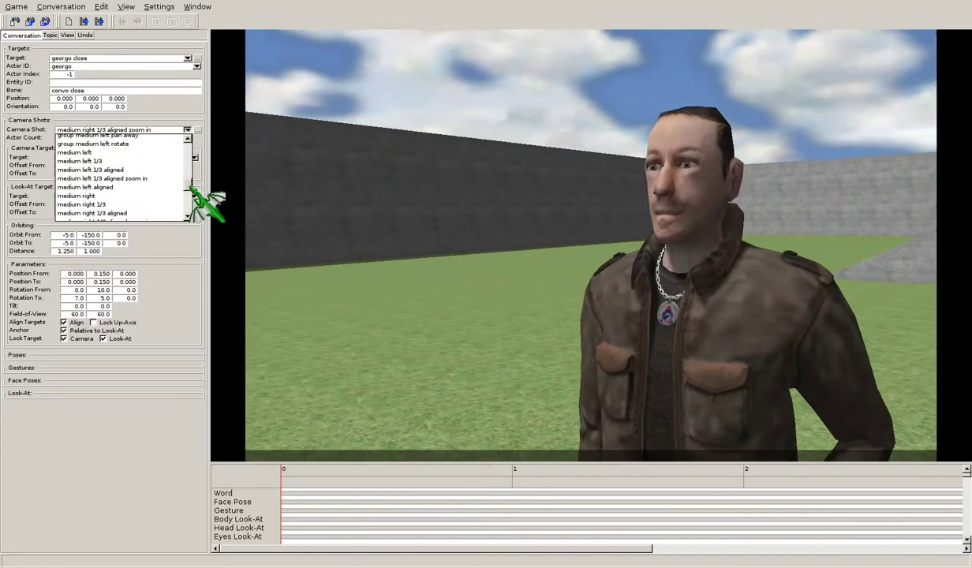
{"action": "left_click", "coordinate": [127, 162]}
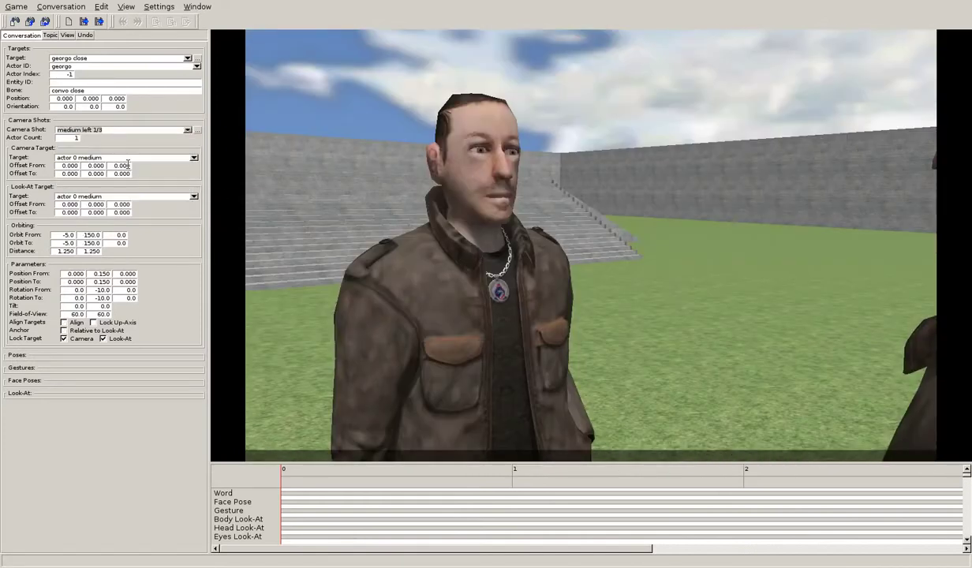
{"action": "left_click", "coordinate": [126, 7]}
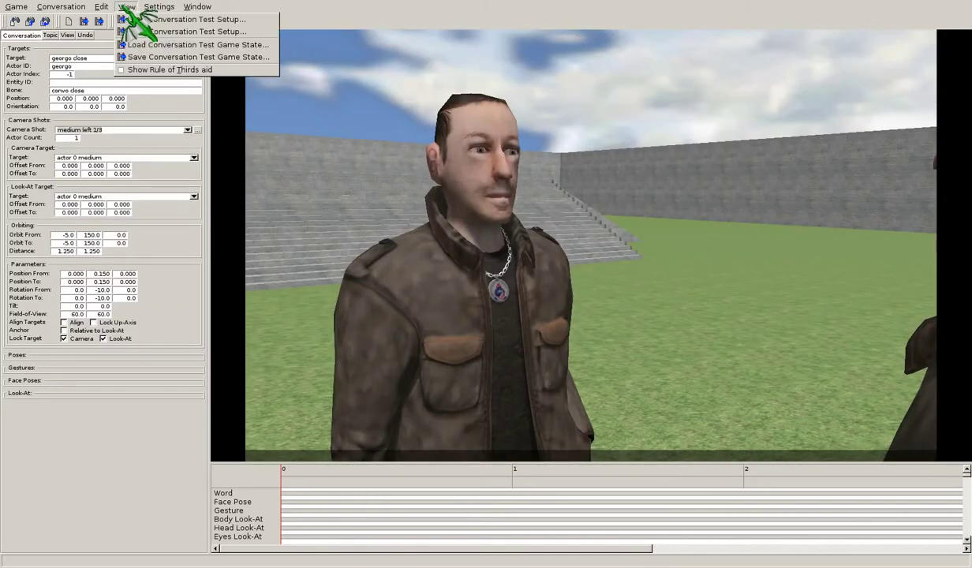
{"action": "left_click", "coordinate": [183, 71]}
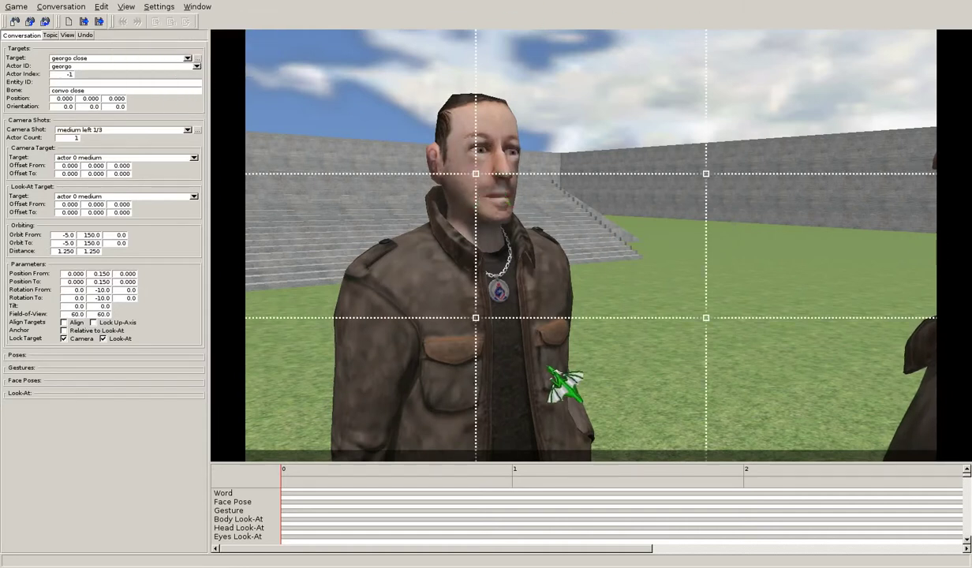
Step: Check the framing of the "medium right 1/3" and "group full right" camera shots against the rule of thirds aid
{"action": "left_click", "coordinate": [187, 129]}
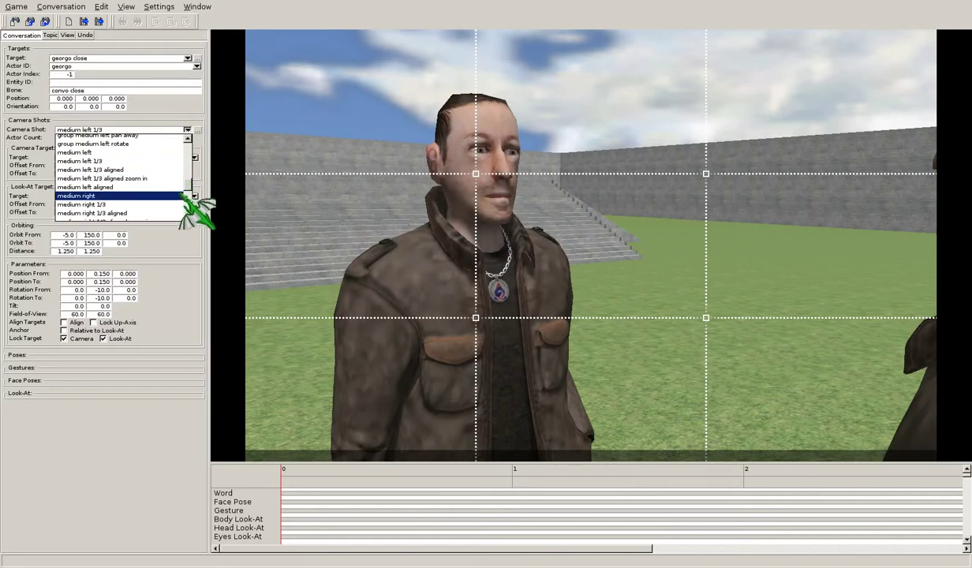
{"action": "left_click", "coordinate": [181, 204]}
{"action": "left_click", "coordinate": [187, 130]}
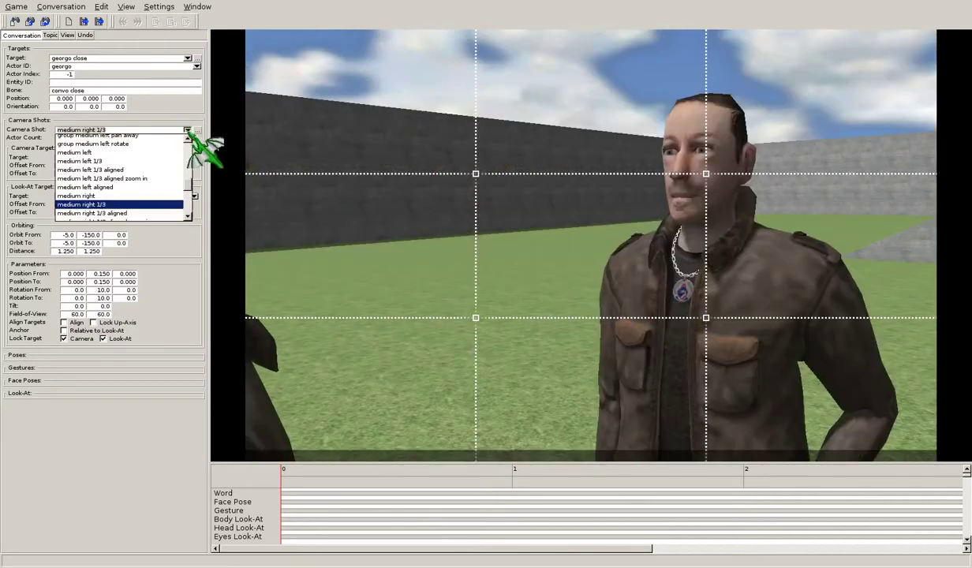
{"action": "scroll", "coordinate": [194, 189], "scroll_direction": "up", "scroll_amount": 1}
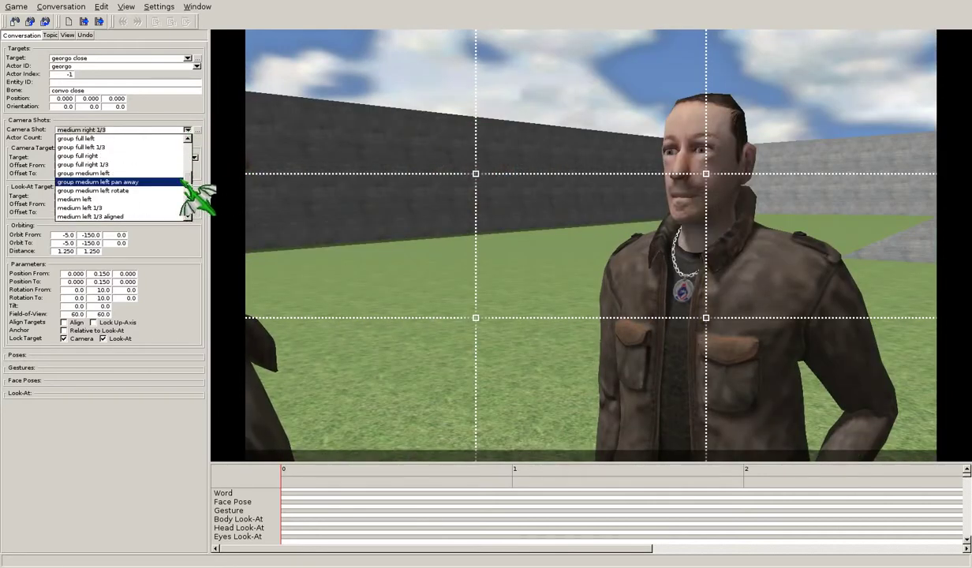
{"action": "left_click", "coordinate": [130, 157]}
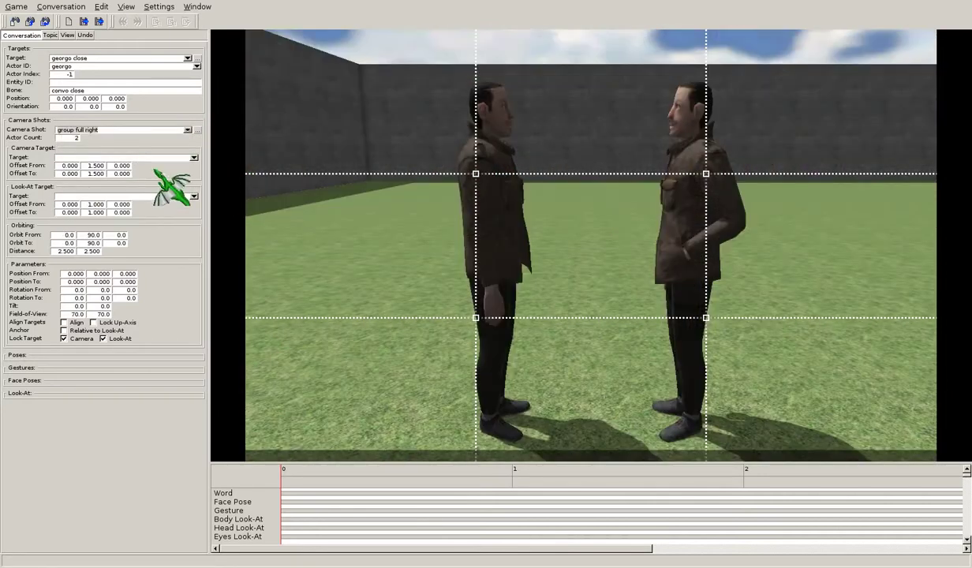
Step: Check the "close left 1/3" camera shot against the rule of thirds aid, and hide the aid
{"action": "left_click", "coordinate": [187, 130]}
{"action": "scroll", "coordinate": [190, 169], "scroll_direction": "up", "scroll_amount": 3}
{"action": "scroll", "coordinate": [190, 167], "scroll_direction": "up", "scroll_amount": 5}
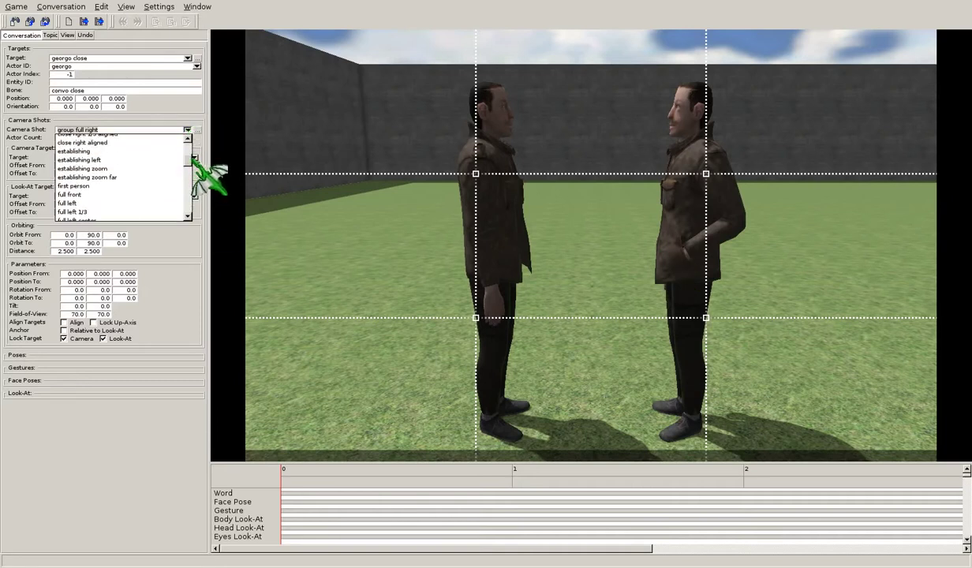
{"action": "left_click", "coordinate": [146, 165]}
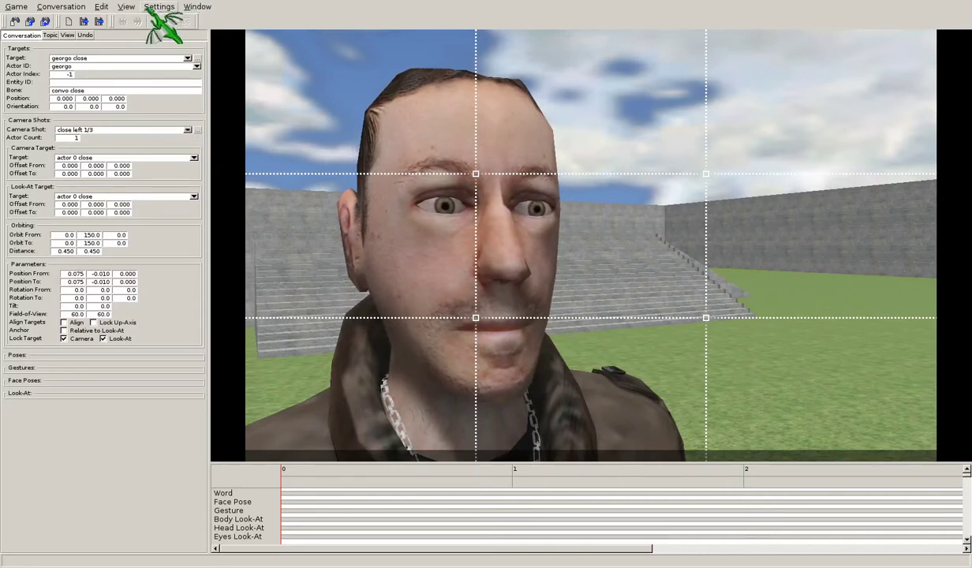
{"action": "left_click", "coordinate": [126, 6]}
{"action": "left_click", "coordinate": [142, 70]}
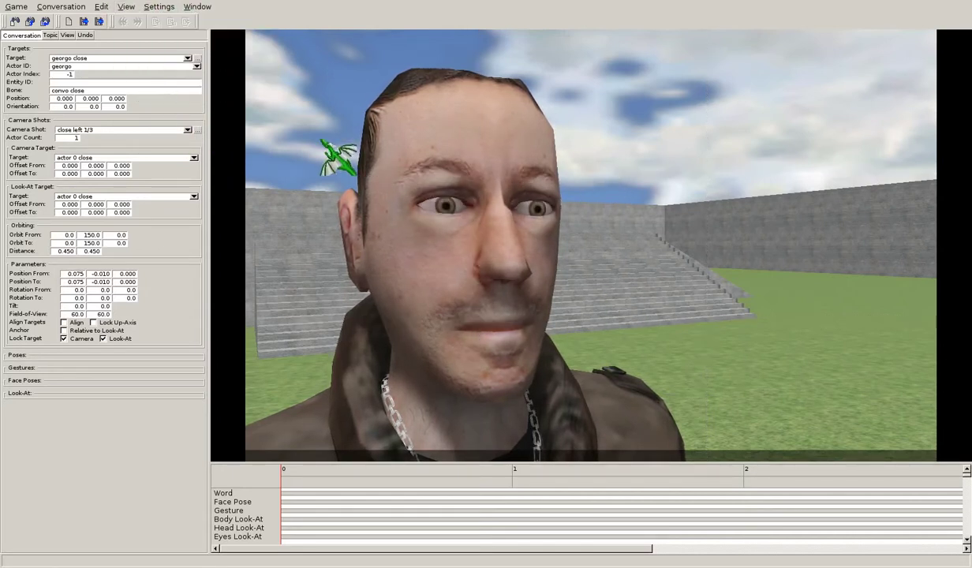
Step: Select the "medium left 1/3" camera shot for the preview
{"action": "left_click", "coordinate": [188, 130]}
{"action": "left_click_drag", "start_coordinate": [190, 152], "coordinate": [192, 186]}
{"action": "left_click", "coordinate": [139, 165]}
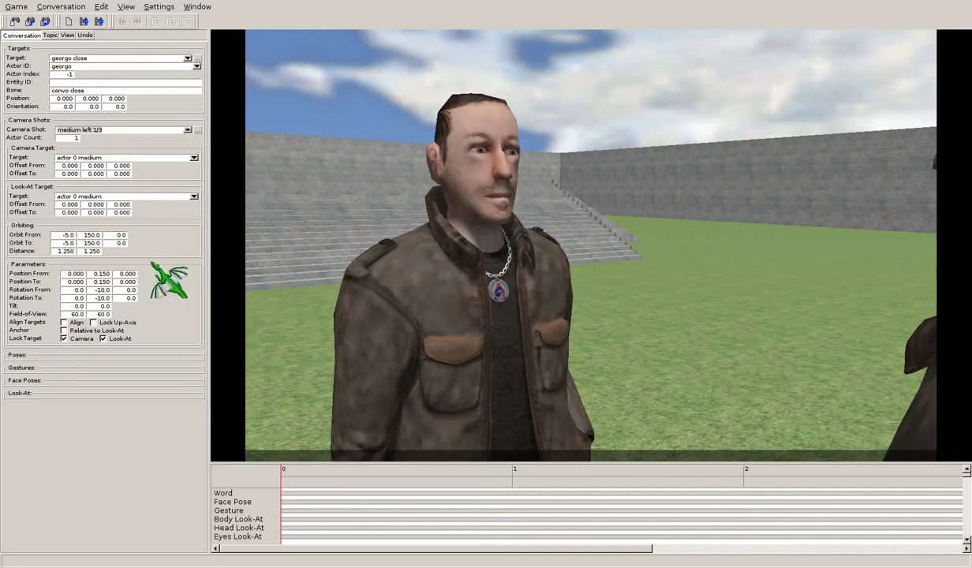
Step: Collapse the camera shot's orbiting and parameter settings, and examine the conversation's pose and gesture settings
{"action": "left_click", "coordinate": [154, 264]}
{"action": "left_click", "coordinate": [130, 225]}
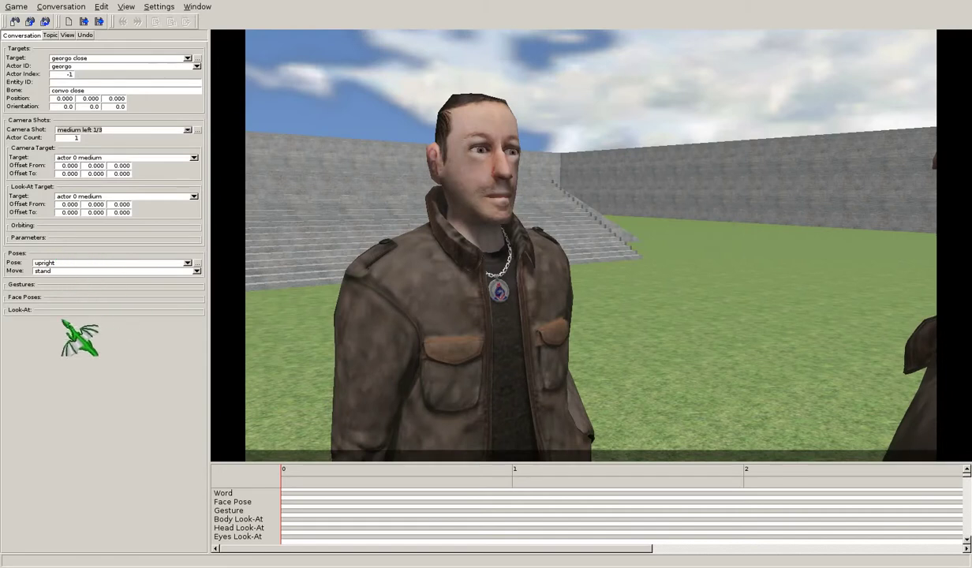
{"action": "left_click", "coordinate": [55, 253]}
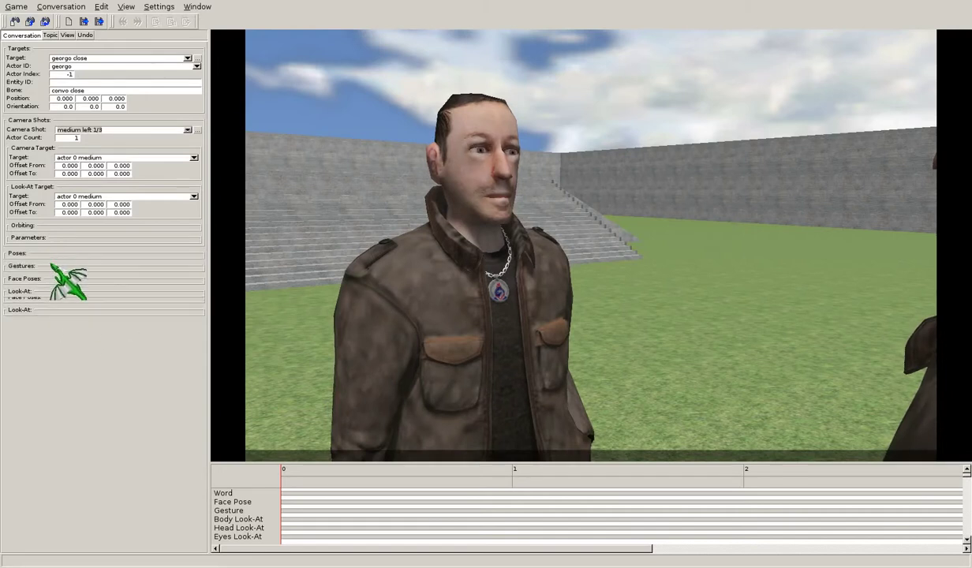
{"action": "left_click", "coordinate": [119, 266]}
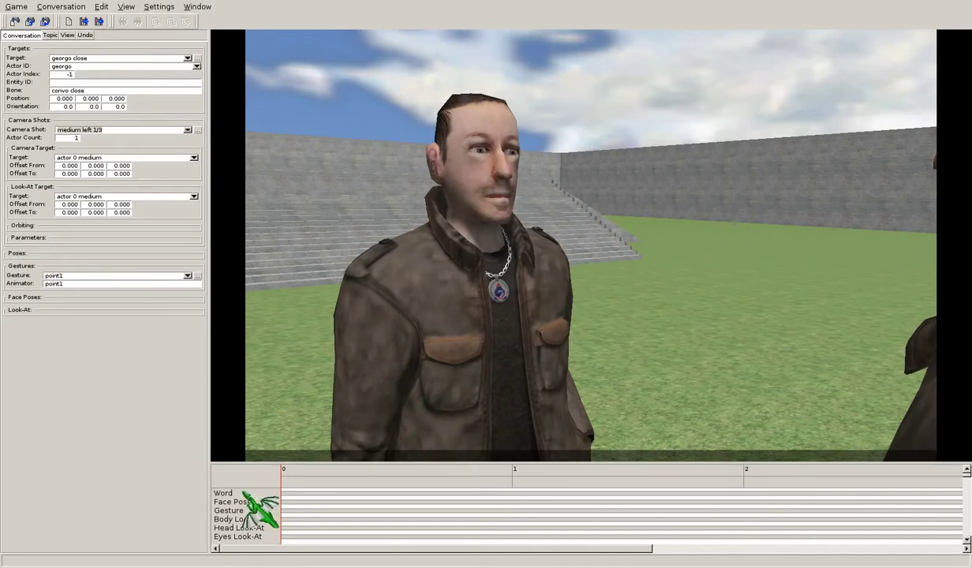
Step: Examine the action list of topic "intertrans backalley sean" and the settings of its first "close left 1/3 aligned" camera shot
{"action": "left_click", "coordinate": [50, 34]}
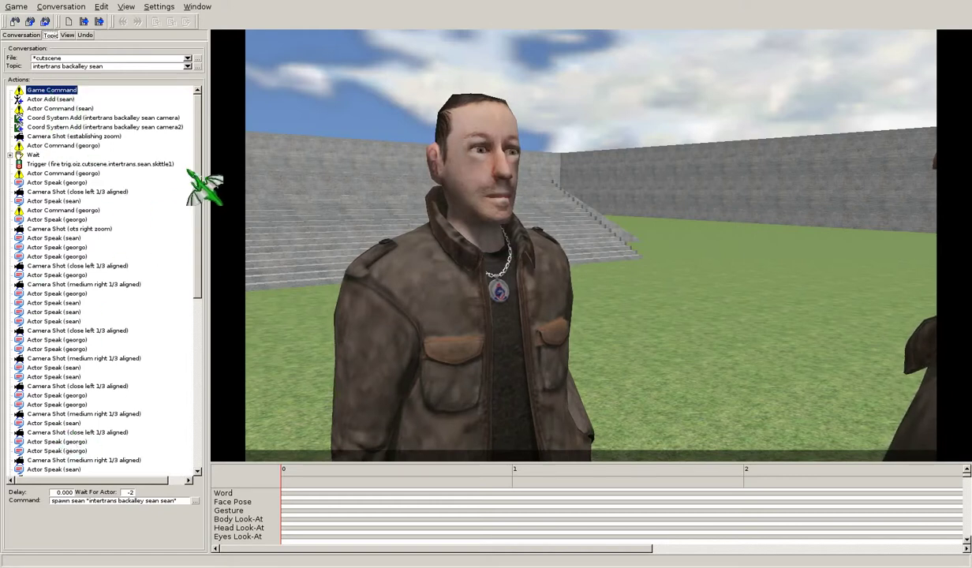
{"action": "left_click", "coordinate": [48, 191]}
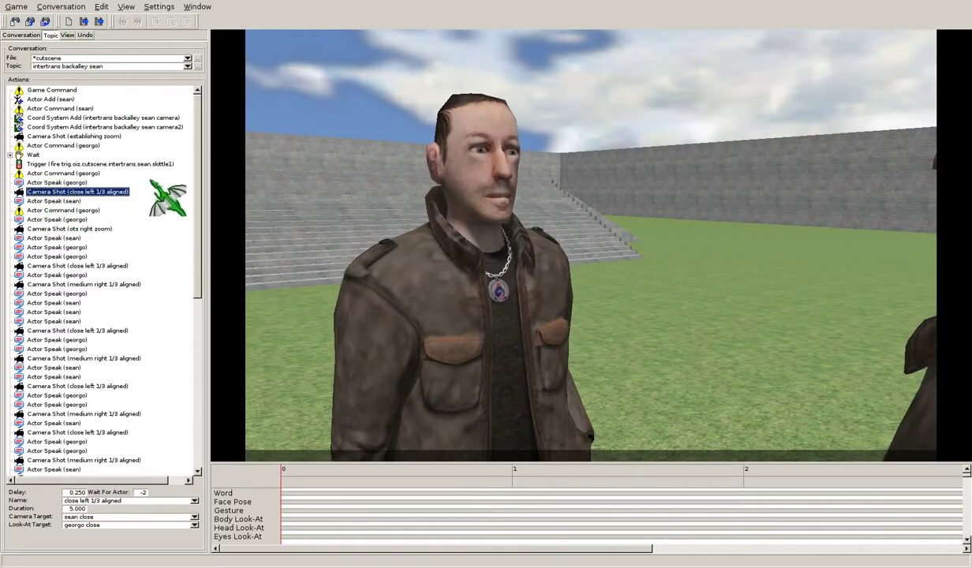
{"action": "left_click_drag", "start_coordinate": [197, 163], "coordinate": [199, 166]}
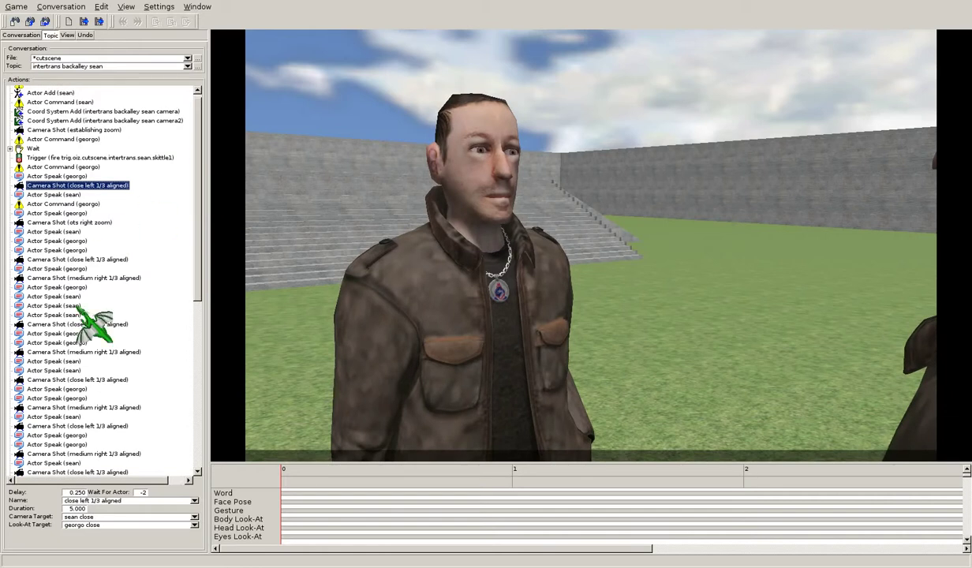
{"action": "left_click_drag", "start_coordinate": [200, 214], "coordinate": [197, 190]}
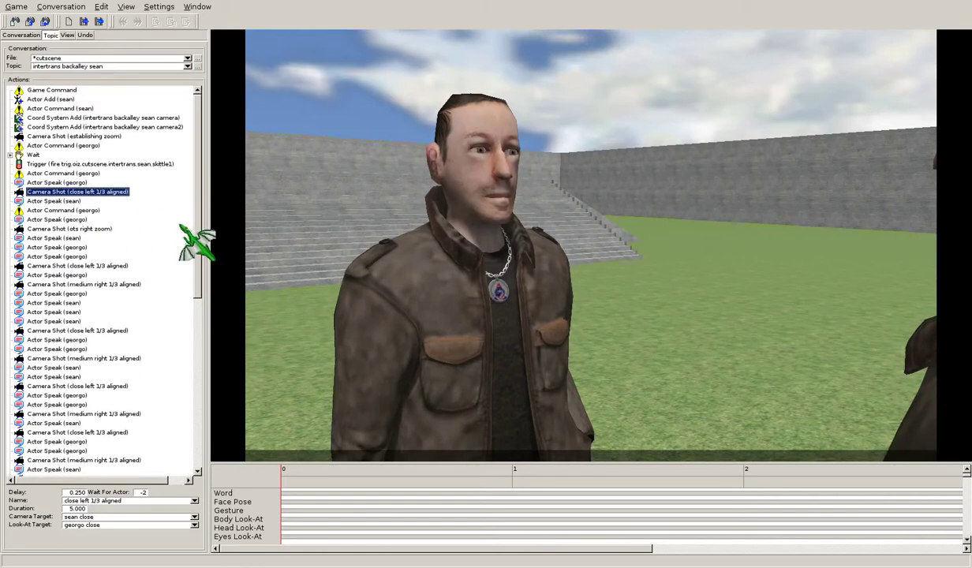
Step: Select georgo's "Somebody here?" speech action and load a conversation test setup for the preview
{"action": "left_click", "coordinate": [87, 200]}
{"action": "left_click", "coordinate": [69, 182]}
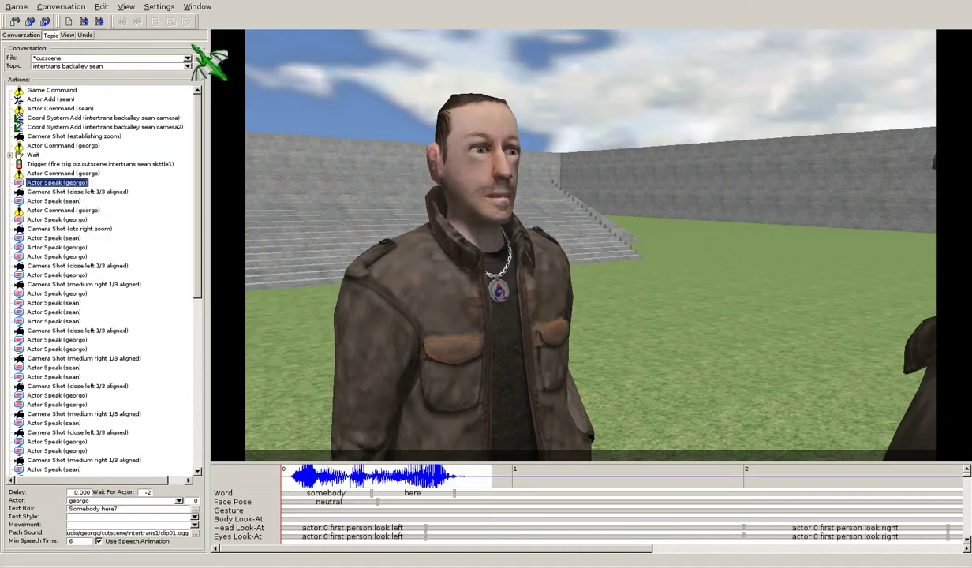
{"action": "left_click", "coordinate": [126, 7]}
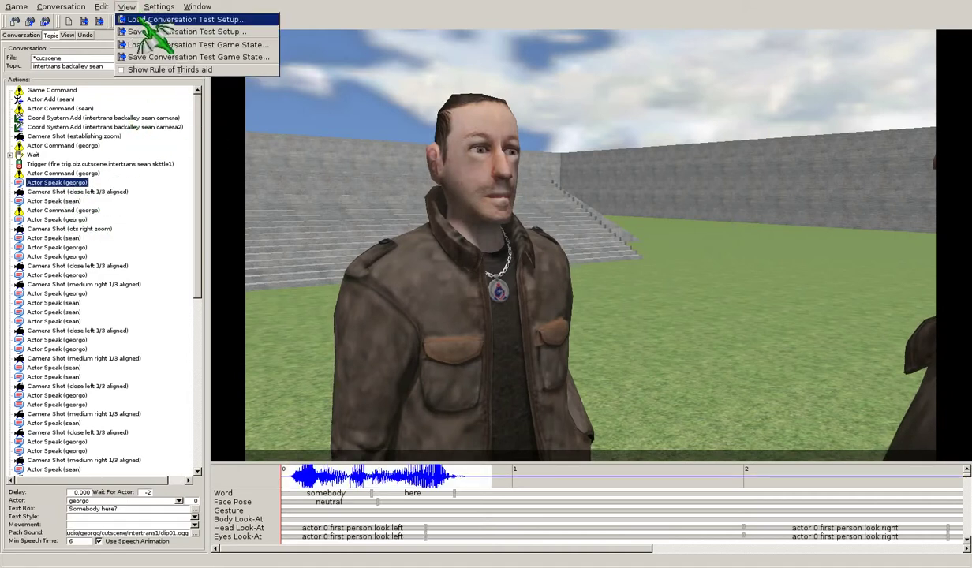
{"action": "left_click", "coordinate": [146, 17]}
{"action": "left_click", "coordinate": [406, 295]}
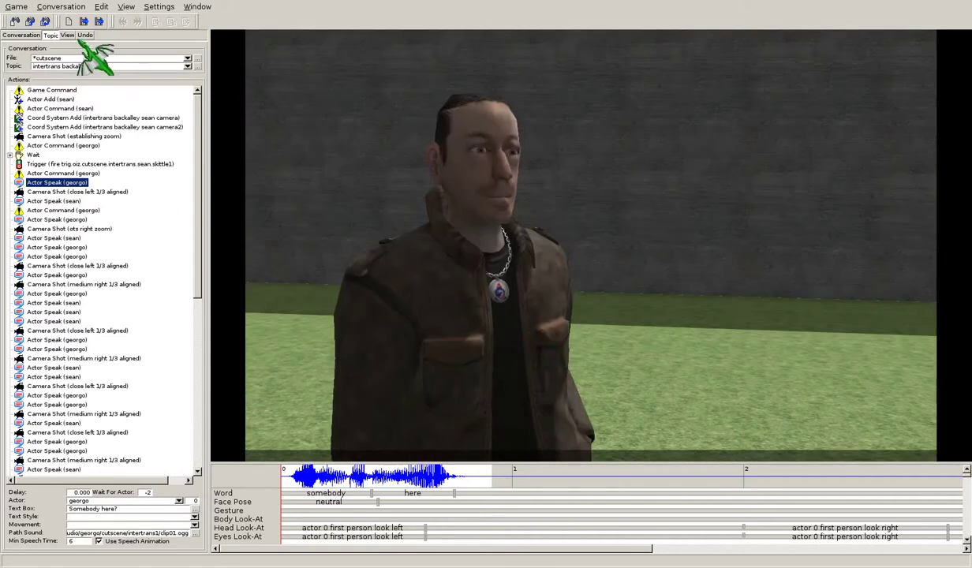
Step: Examine the preview's view settings, the conversation settings, and the topic's actions from the game command to sean's first speech action
{"action": "left_click", "coordinate": [68, 35]}
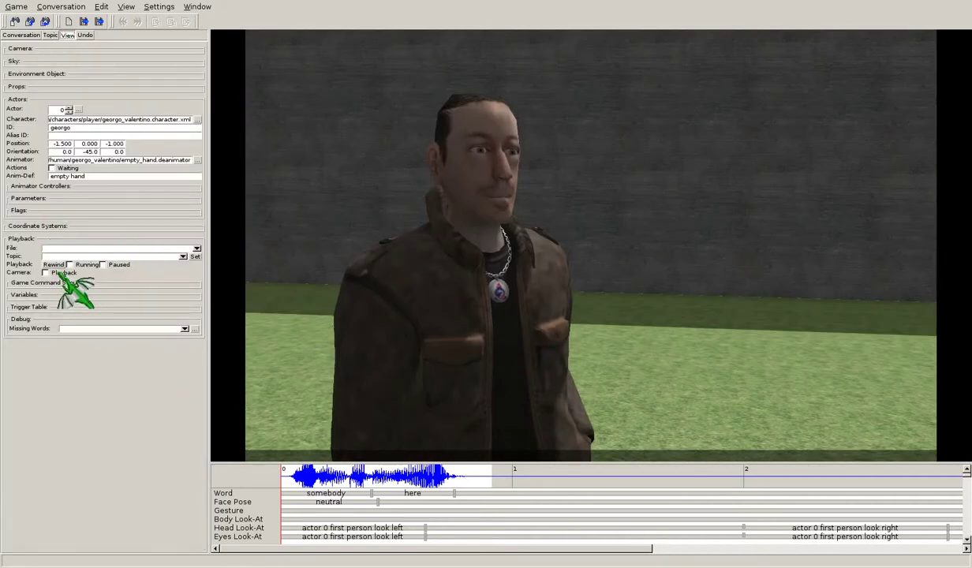
{"action": "left_click", "coordinate": [27, 36]}
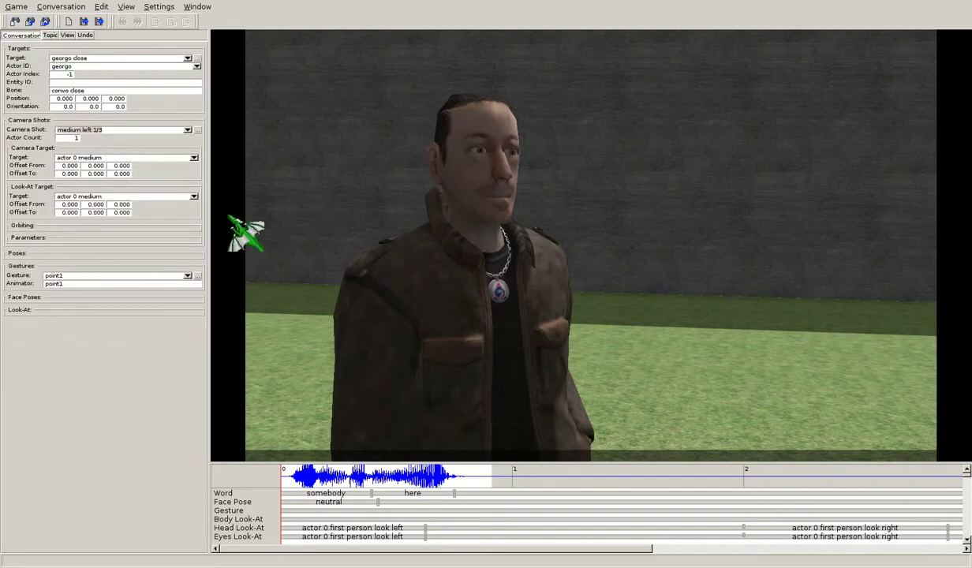
{"action": "left_click", "coordinate": [50, 35]}
{"action": "left_click", "coordinate": [87, 136]}
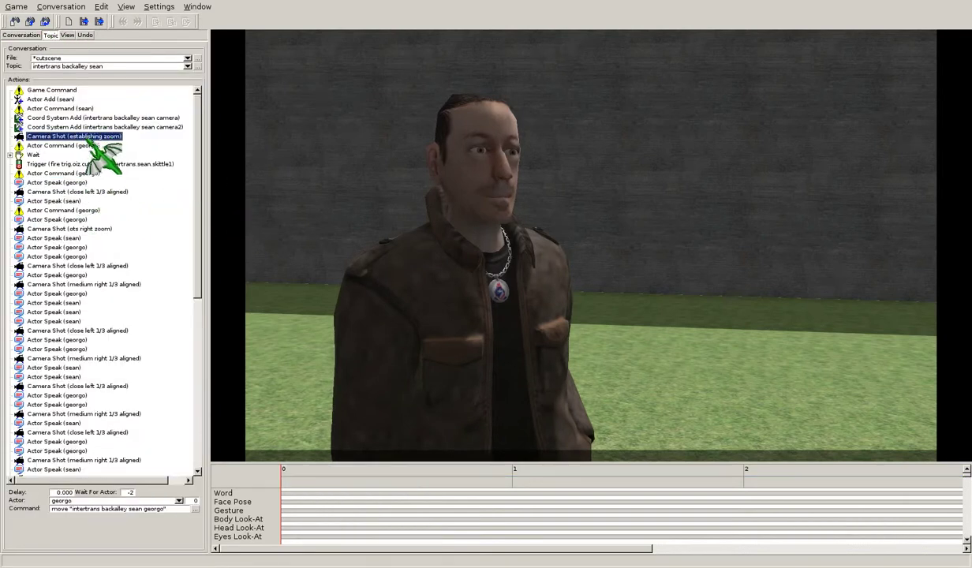
{"action": "left_click", "coordinate": [80, 90]}
{"action": "left_click", "coordinate": [81, 145]}
{"action": "left_click", "coordinate": [79, 155]}
{"action": "left_click", "coordinate": [81, 201]}
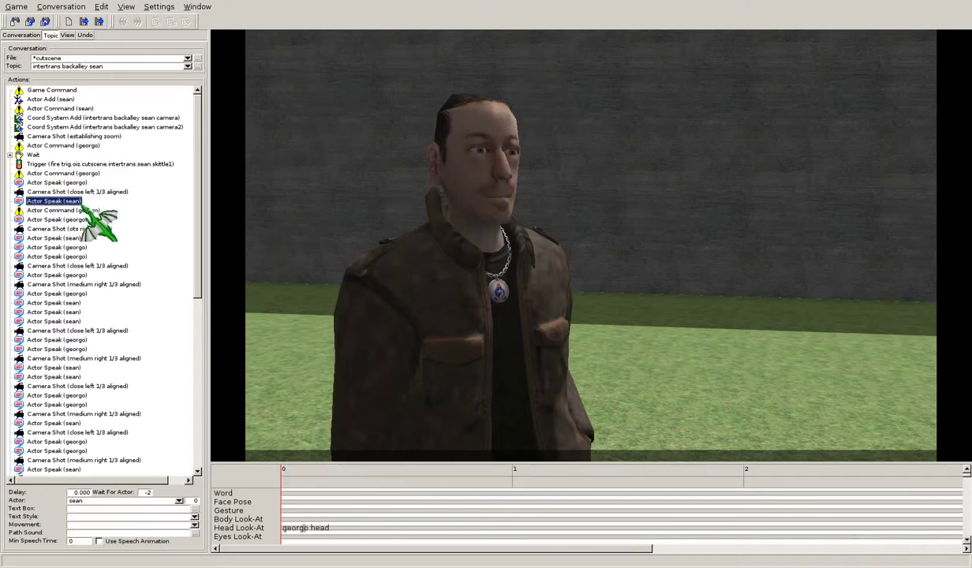
Step: Preview the first "close left 1/3 aligned" camera shot, and reselect georgo's "Somebody here?" speech action
{"action": "left_click", "coordinate": [82, 183]}
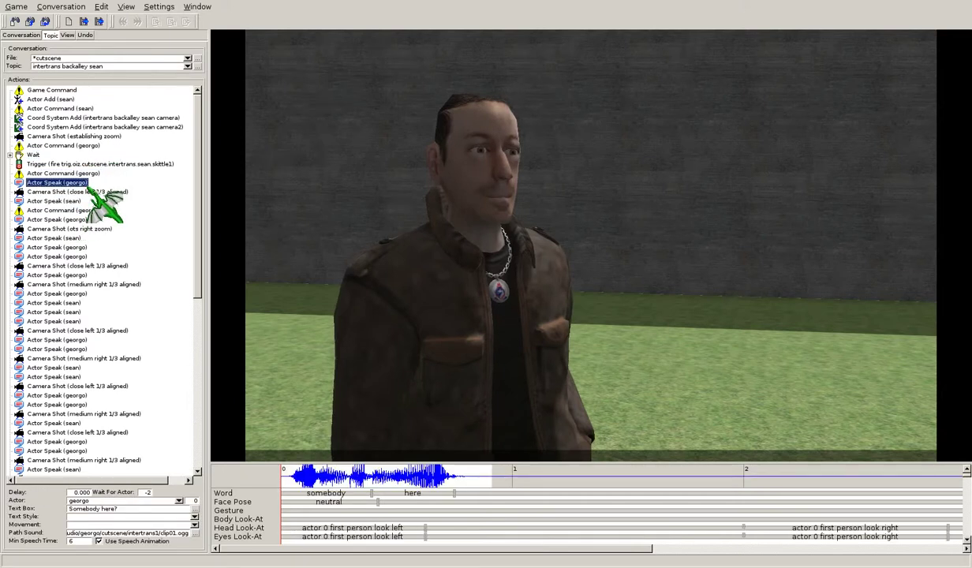
{"action": "left_click", "coordinate": [79, 192]}
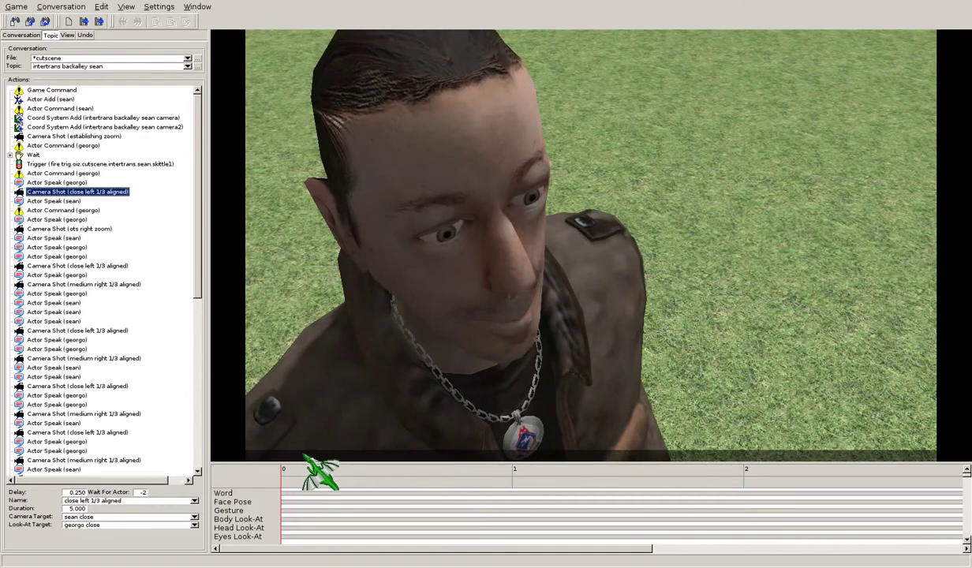
{"action": "left_click", "coordinate": [56, 182]}
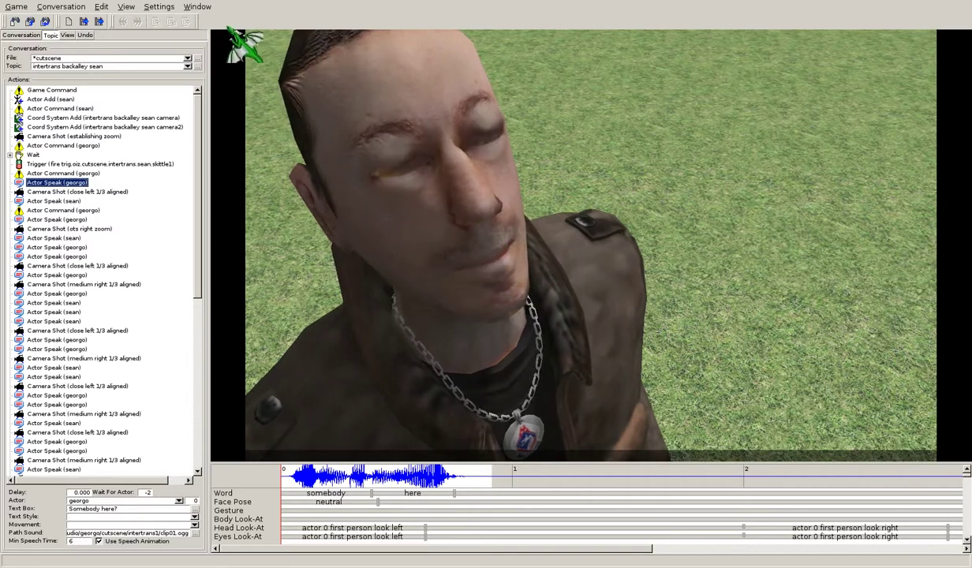
Step: Switch to the Speech Animation Editor and open georgo's speech animation from /epsylon/models/player/georgo
{"action": "left_click", "coordinate": [197, 7]}
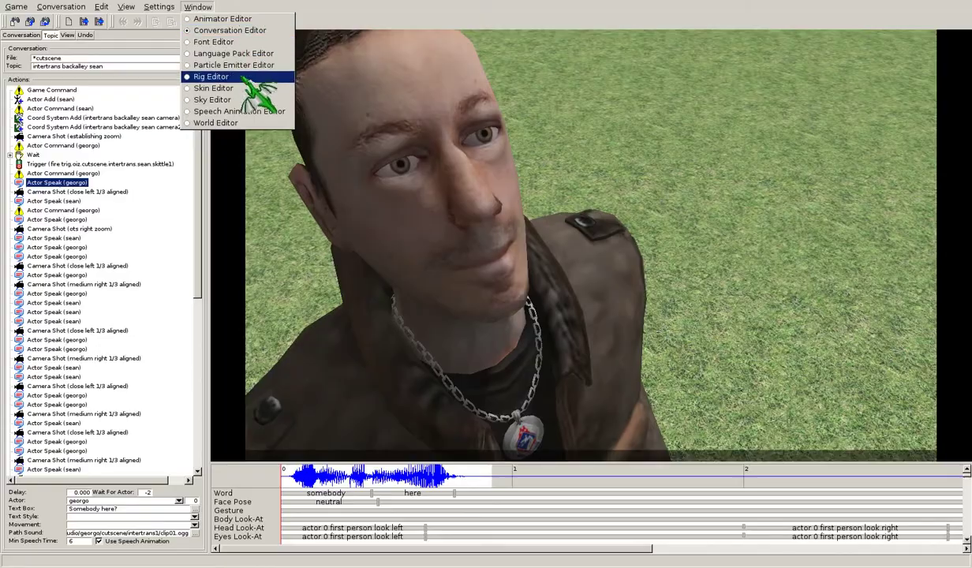
{"action": "left_click", "coordinate": [239, 111]}
{"action": "left_click", "coordinate": [55, 5]}
{"action": "left_click", "coordinate": [67, 32]}
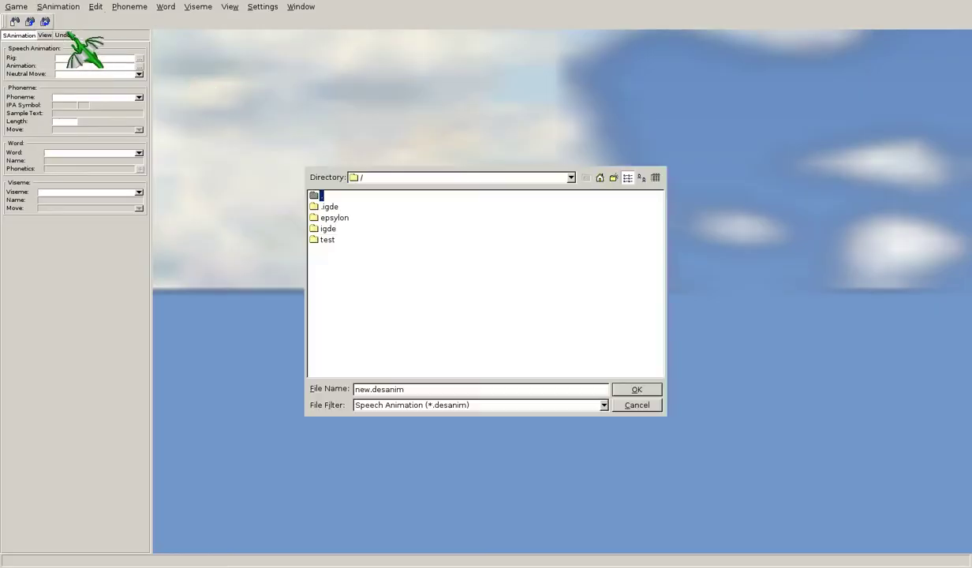
{"action": "double_click", "coordinate": [337, 218]}
{"action": "double_click", "coordinate": [334, 339]}
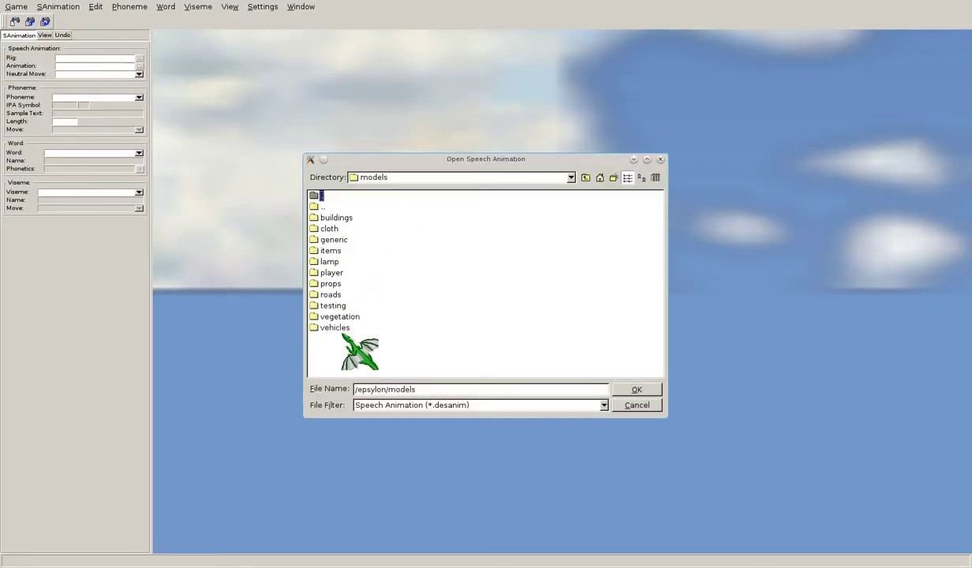
{"action": "double_click", "coordinate": [332, 272]}
{"action": "double_click", "coordinate": [331, 217]}
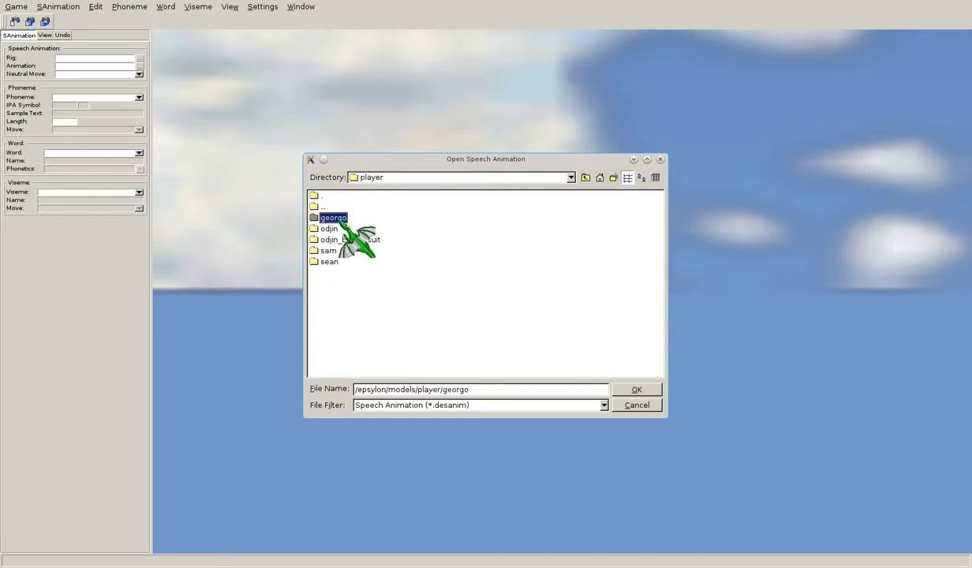
{"action": "double_click", "coordinate": [350, 250]}
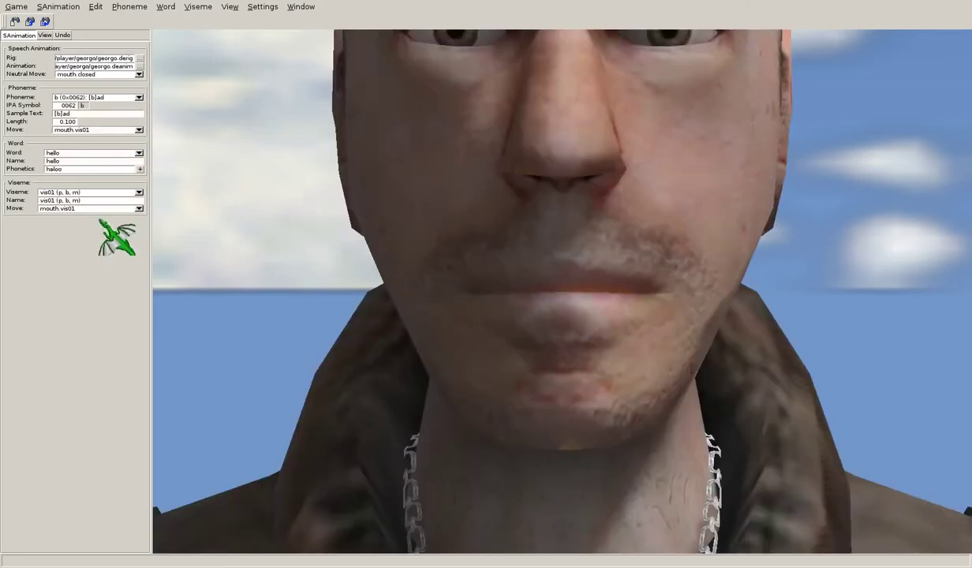
Step: Select the word "according" and set the preview to display the active word
{"action": "left_click", "coordinate": [139, 153]}
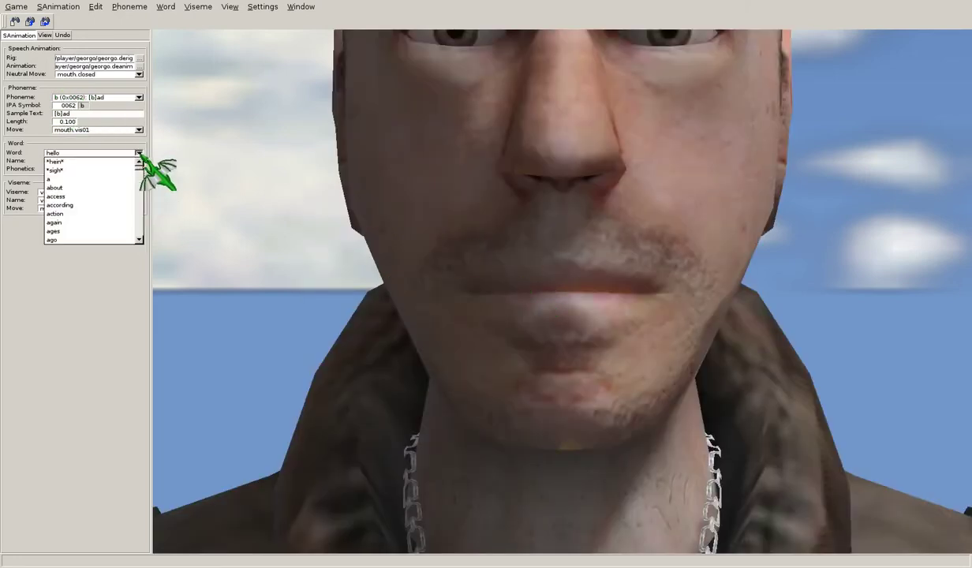
{"action": "left_click", "coordinate": [75, 205]}
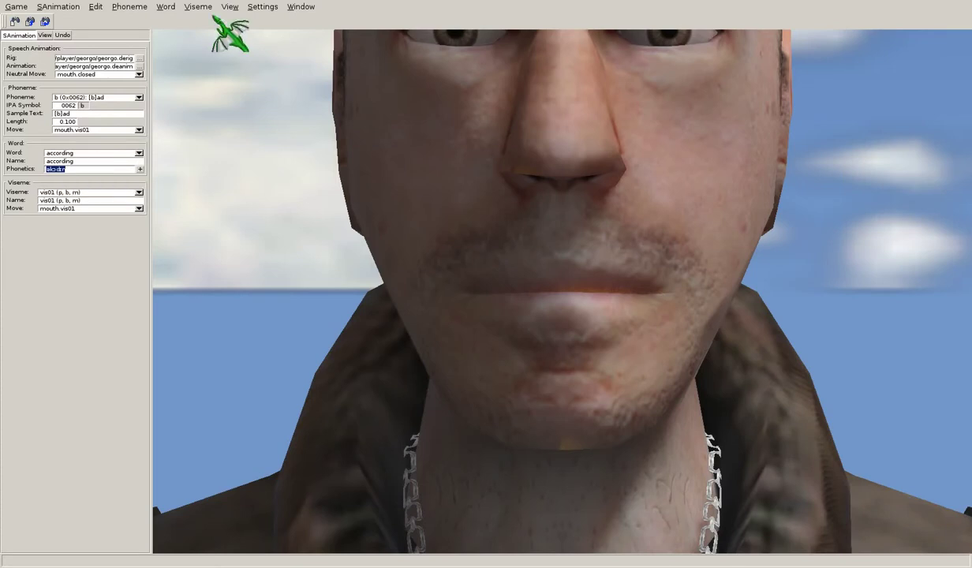
{"action": "left_click", "coordinate": [230, 8]}
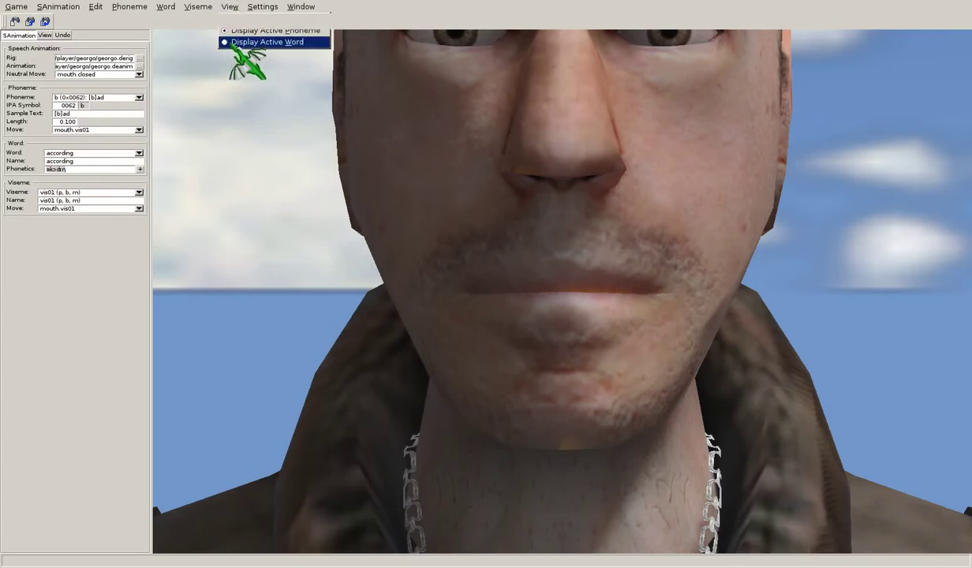
{"action": "left_click", "coordinate": [237, 42]}
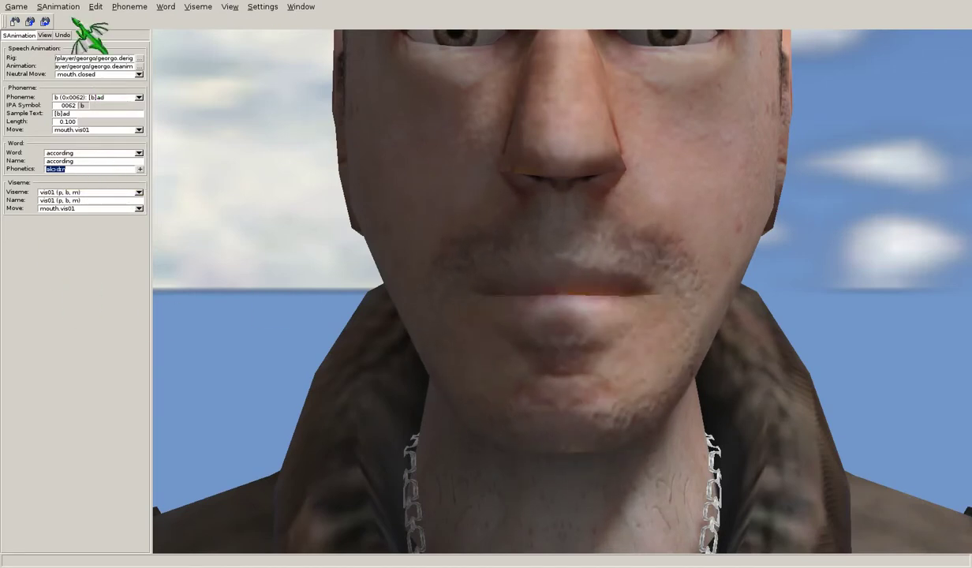
Step: Examine the speech animation's available words, phoneme moves and visemes
{"action": "left_click", "coordinate": [138, 152]}
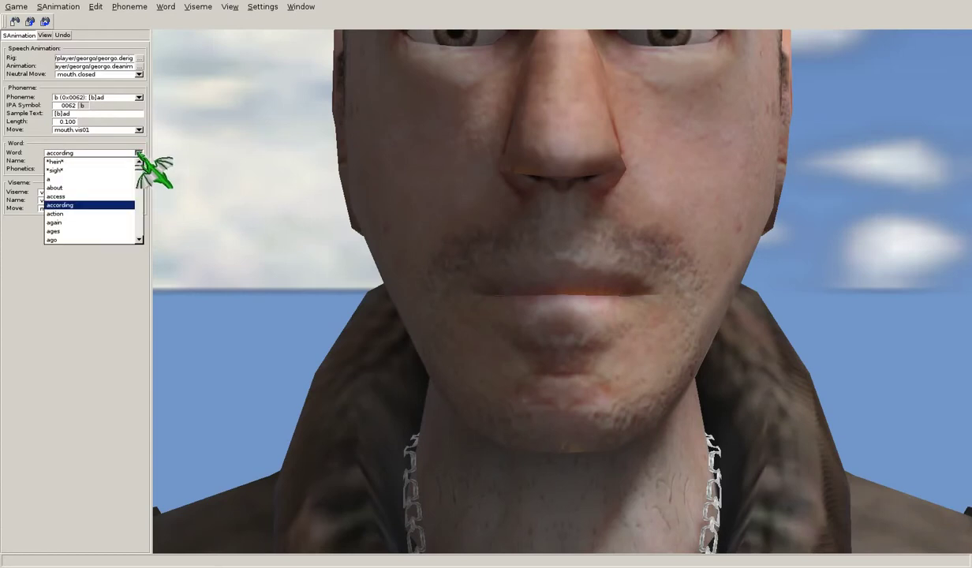
{"action": "left_click", "coordinate": [138, 152]}
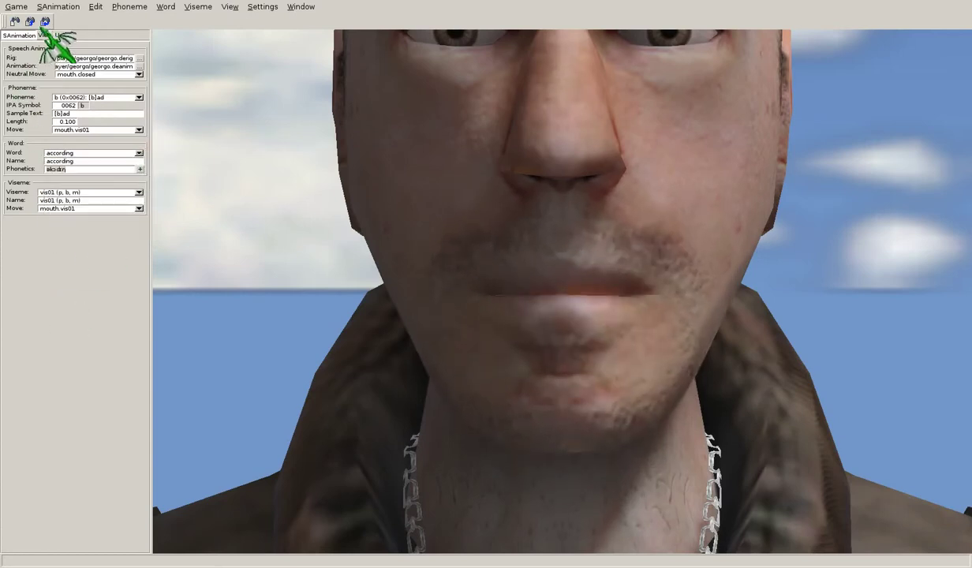
{"action": "left_click", "coordinate": [59, 6]}
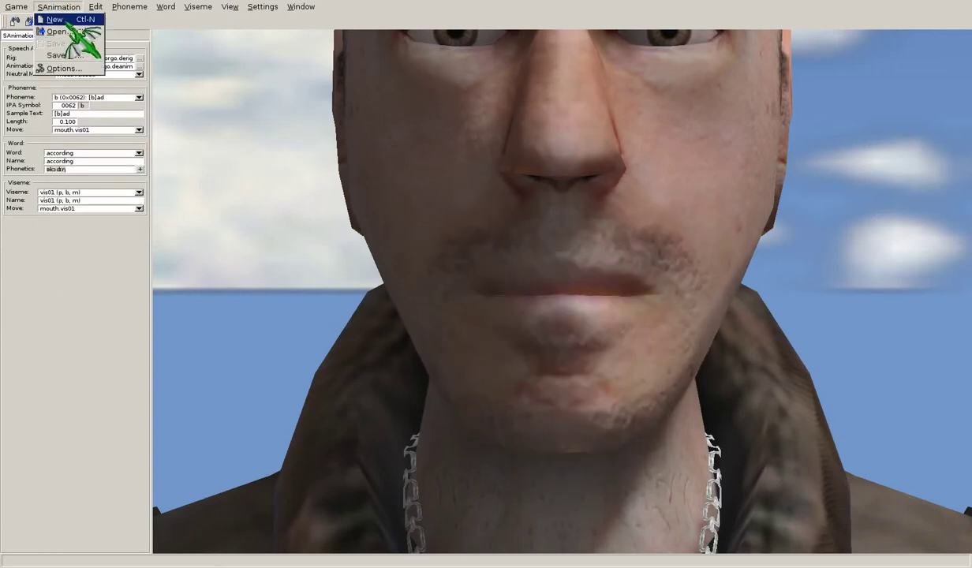
{"action": "left_click", "coordinate": [325, 188]}
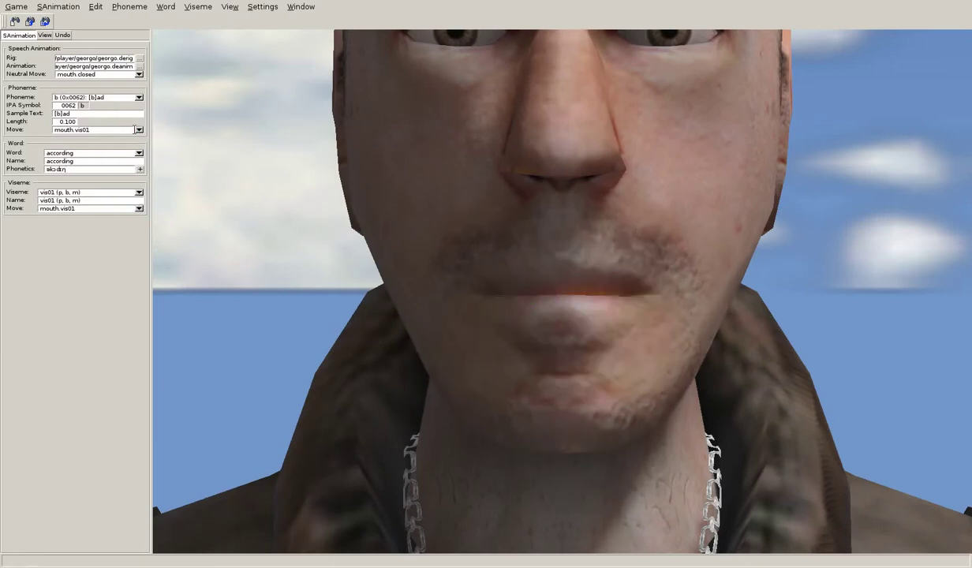
{"action": "left_click", "coordinate": [138, 129]}
{"action": "mouse_move", "coordinate": [140, 146]}
{"action": "left_mouse_down"}
{"action": "mouse_move", "coordinate": [139, 204]}
{"action": "mouse_move", "coordinate": [149, 162]}
{"action": "mouse_move", "coordinate": [137, 140]}
{"action": "left_mouse_up"}
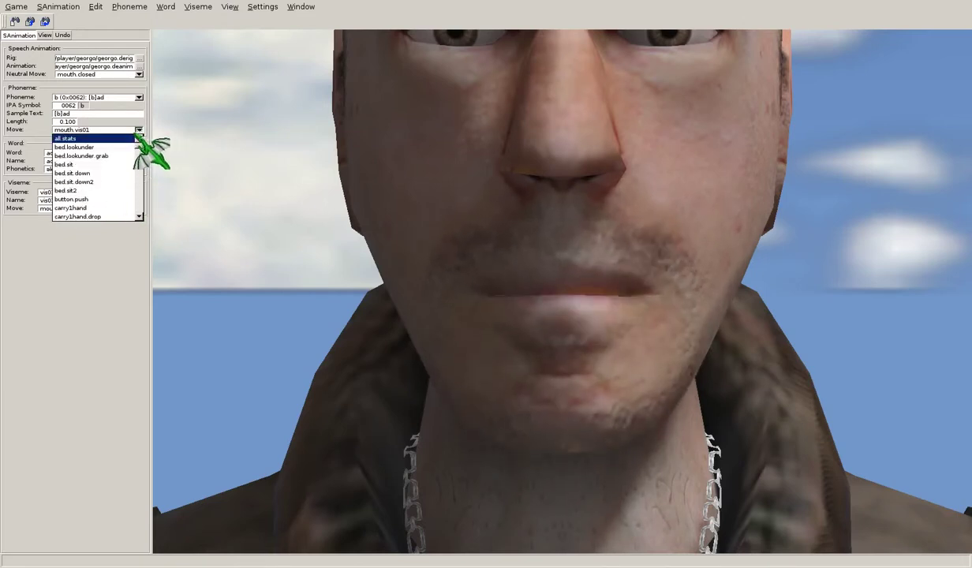
{"action": "left_click", "coordinate": [138, 130]}
{"action": "left_click", "coordinate": [128, 131]}
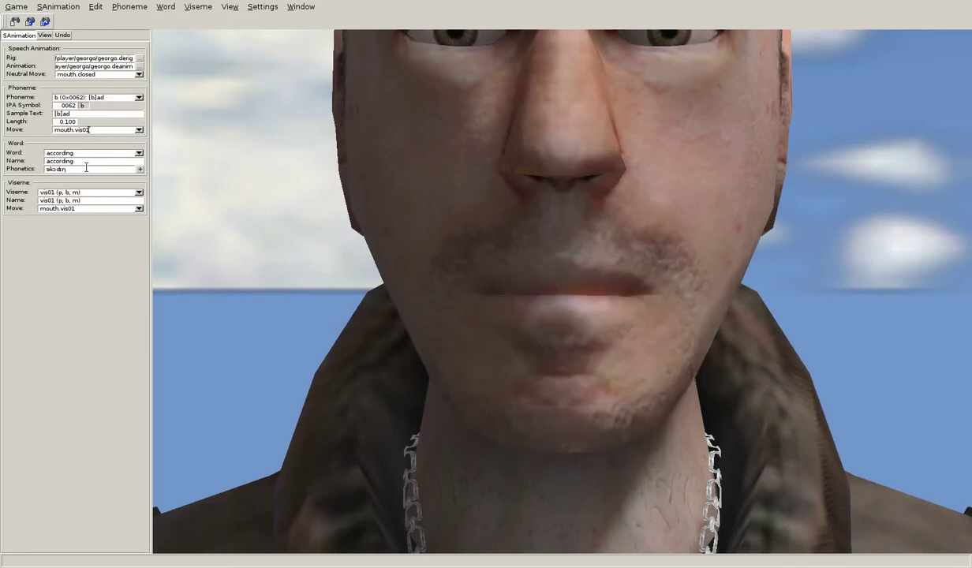
{"action": "left_click", "coordinate": [139, 192]}
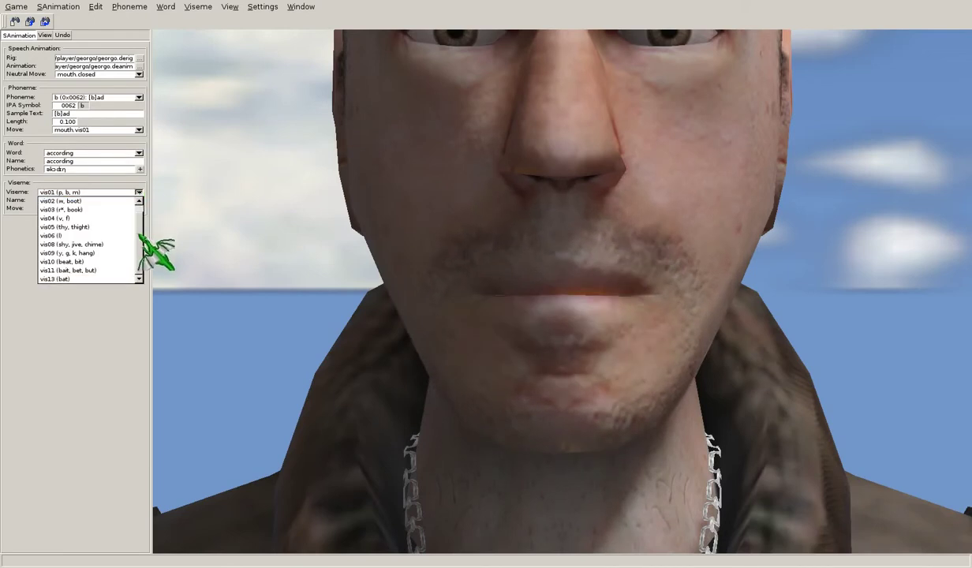
{"action": "left_click", "coordinate": [139, 193]}
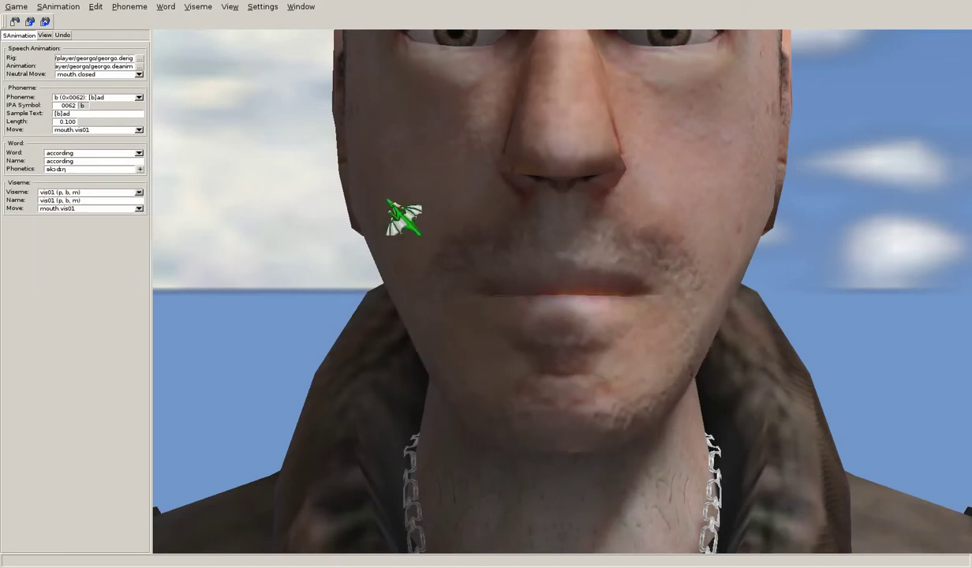
Step: Replace the open speech animation with a new empty one, and switch back to the Conversation Editor
{"action": "left_click", "coordinate": [80, 6]}
{"action": "left_click", "coordinate": [81, 17]}
{"action": "left_click", "coordinate": [422, 310]}
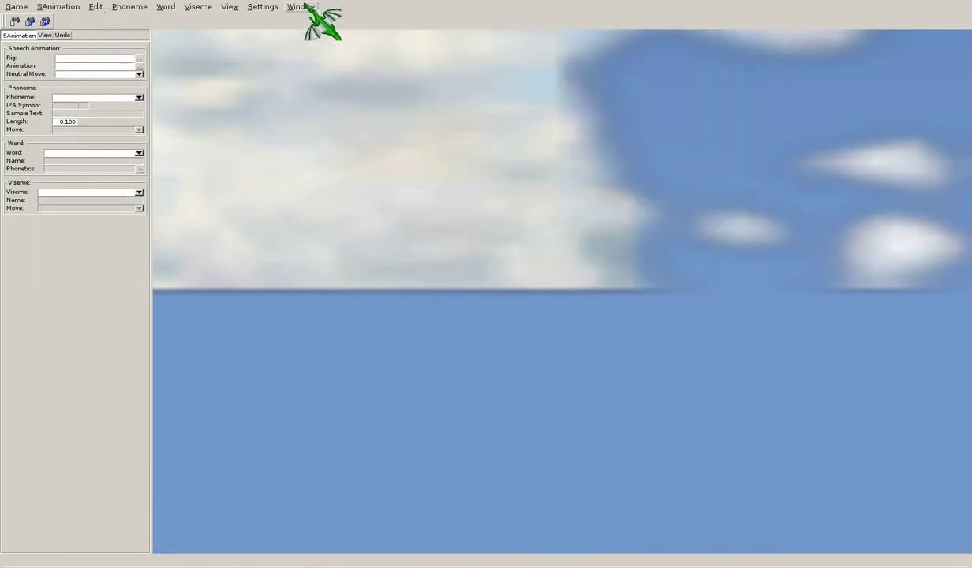
{"action": "left_click", "coordinate": [301, 6]}
{"action": "left_click", "coordinate": [325, 28]}
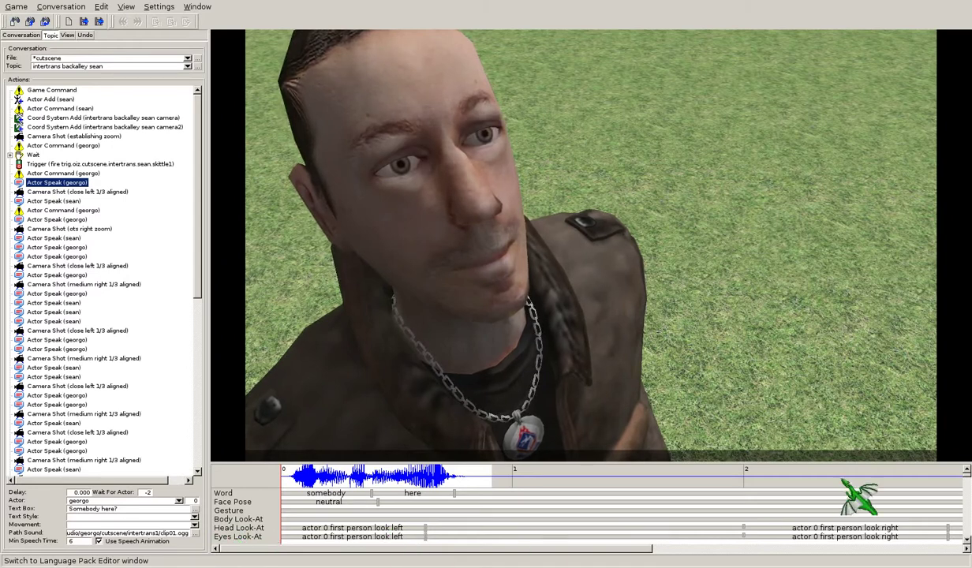
Step: Examine the settings of the first head look-at entry on the speech action's timeline, and leave them without changes
{"action": "left_click_drag", "start_coordinate": [522, 549], "coordinate": [453, 559]}
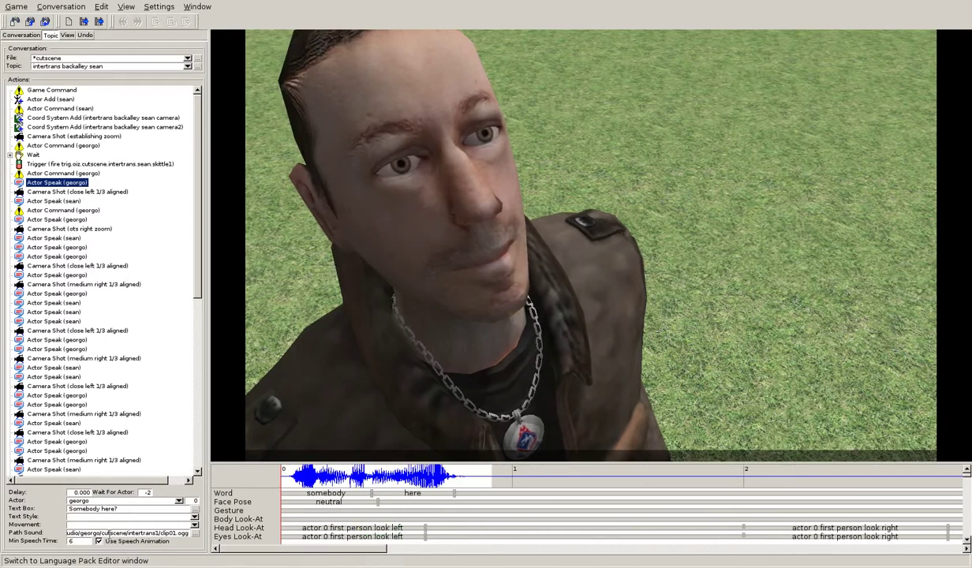
{"action": "double_click", "coordinate": [339, 527]}
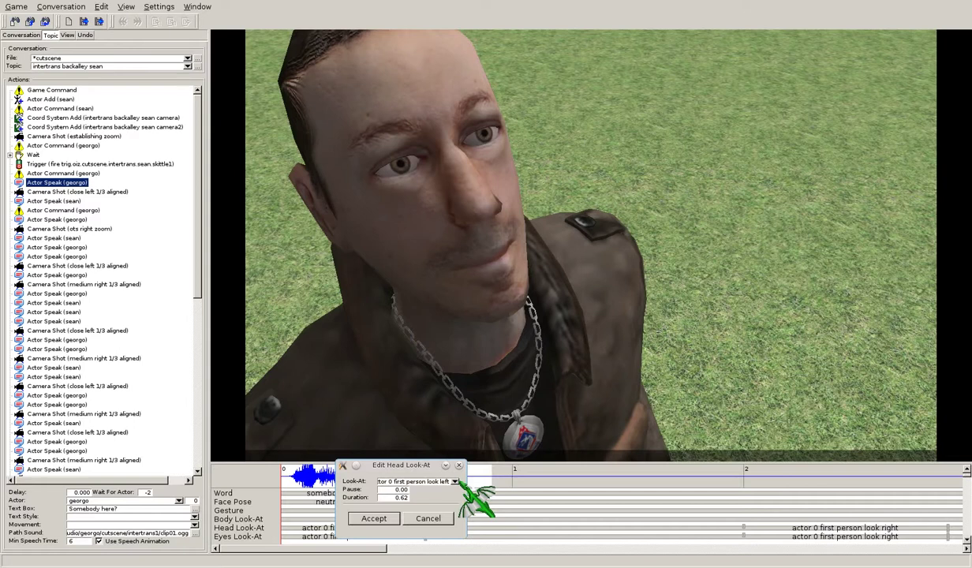
{"action": "left_click", "coordinate": [438, 520]}
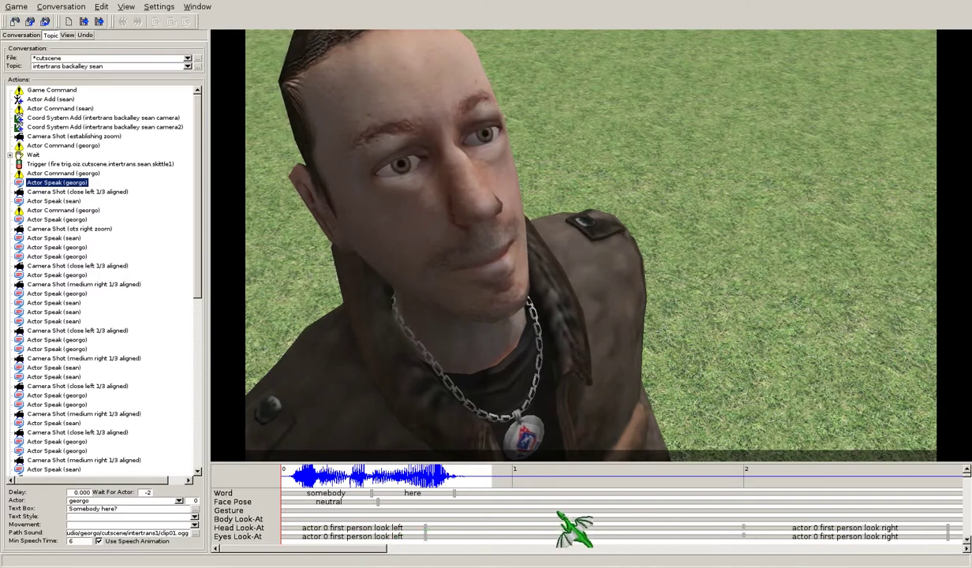
Step: Add a "head scratch" gesture with a duration of 1.00 to georgo's speech action
{"action": "right_click", "coordinate": [340, 511]}
{"action": "left_click", "coordinate": [361, 516]}
{"action": "left_click", "coordinate": [459, 481]}
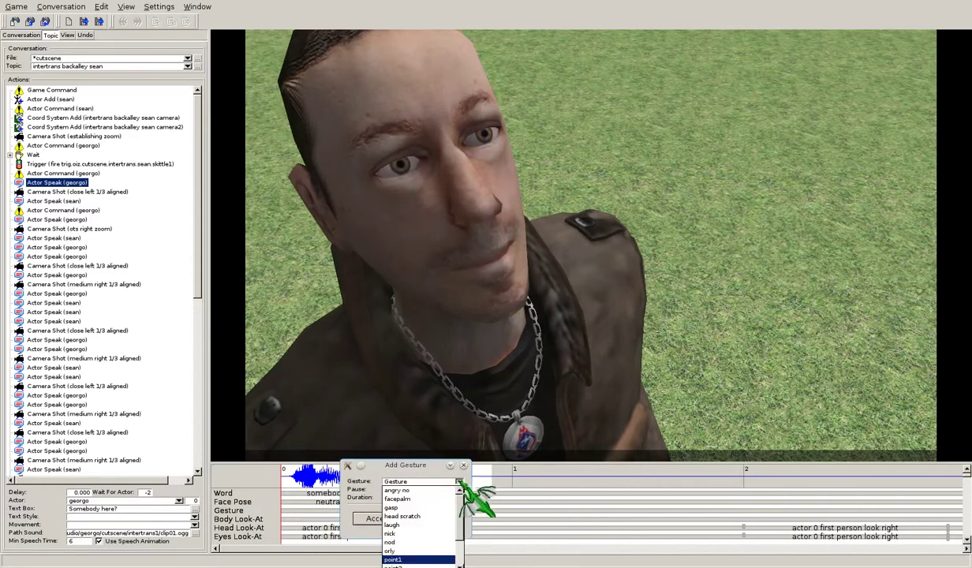
{"action": "left_click", "coordinate": [429, 516]}
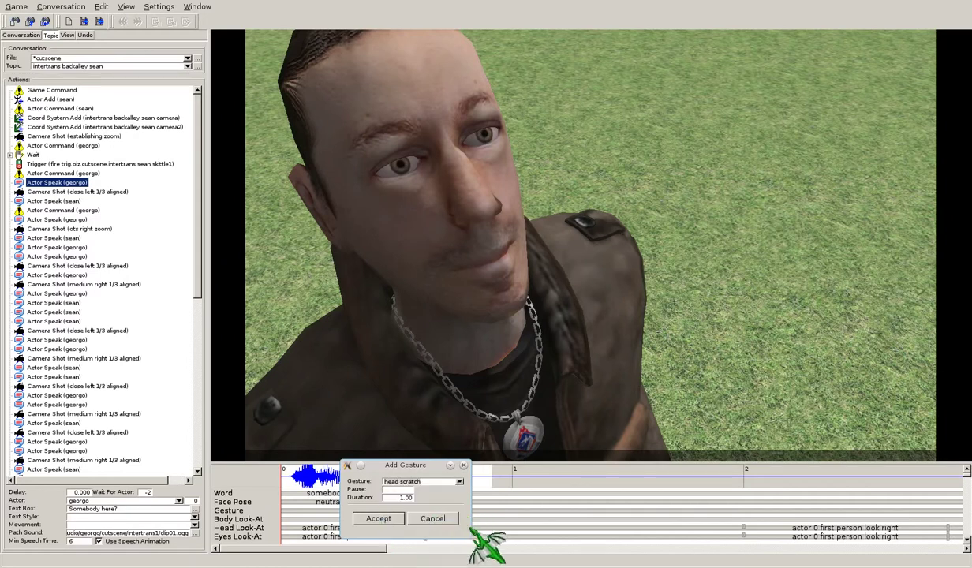
{"action": "left_click", "coordinate": [386, 521]}
Step: Remove all head and eyes look-at entries from the timeline of georgo's "Somebody here?" speech action
{"action": "right_click", "coordinate": [366, 528]}
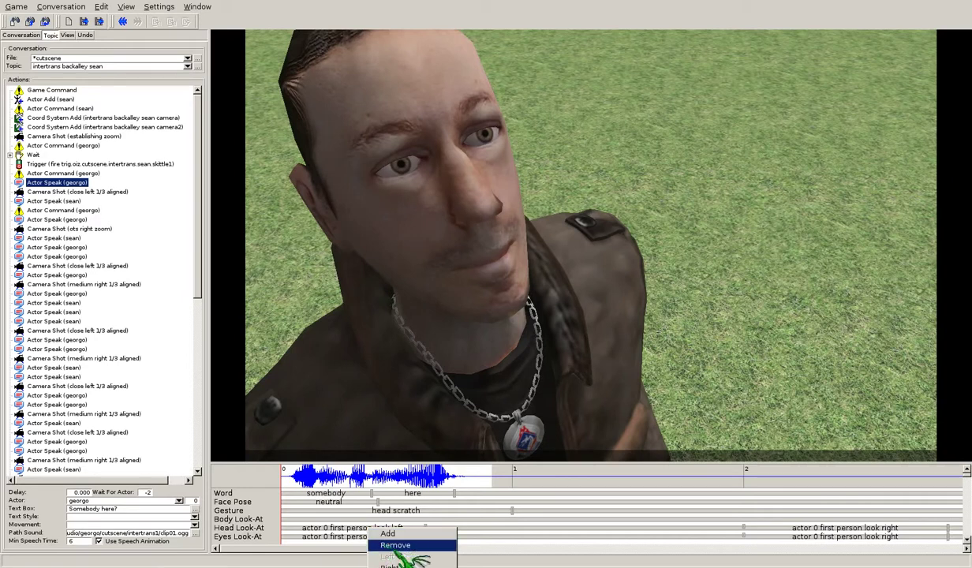
{"action": "left_click", "coordinate": [382, 545]}
{"action": "right_click", "coordinate": [363, 526]}
{"action": "left_click", "coordinate": [391, 543]}
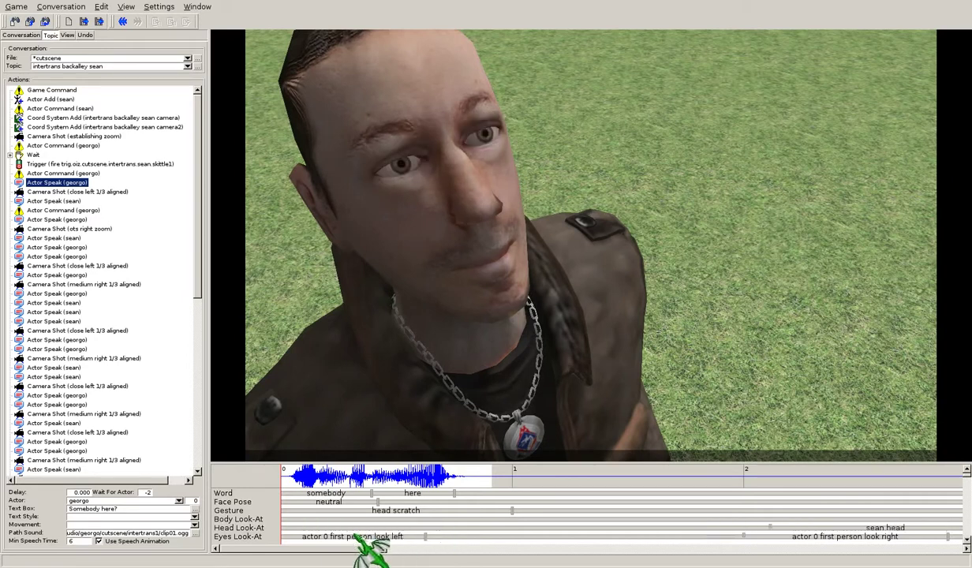
{"action": "left_click", "coordinate": [382, 553]}
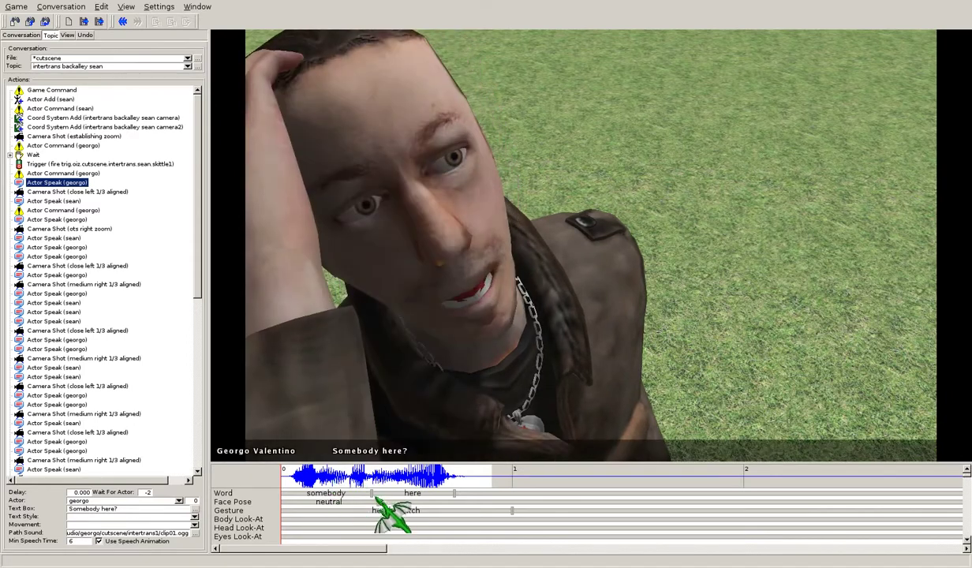
Step: Extend the head scratch gesture to end at about 1.3 seconds, and add a "point1" gesture after it
{"action": "left_click_drag", "start_coordinate": [512, 511], "coordinate": [899, 504]}
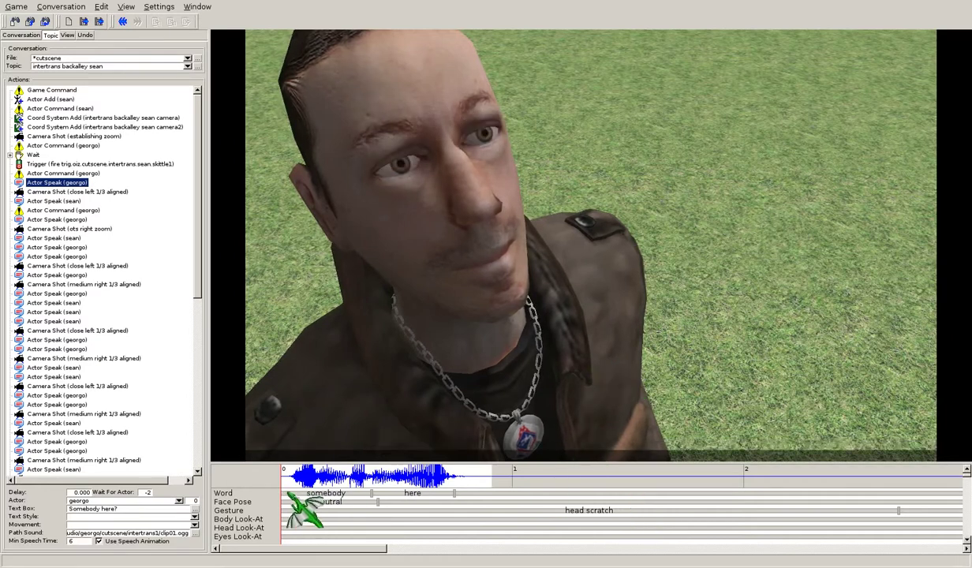
{"action": "left_click_drag", "start_coordinate": [898, 511], "coordinate": [575, 511]}
{"action": "right_click", "coordinate": [602, 512]}
{"action": "left_click", "coordinate": [606, 517]}
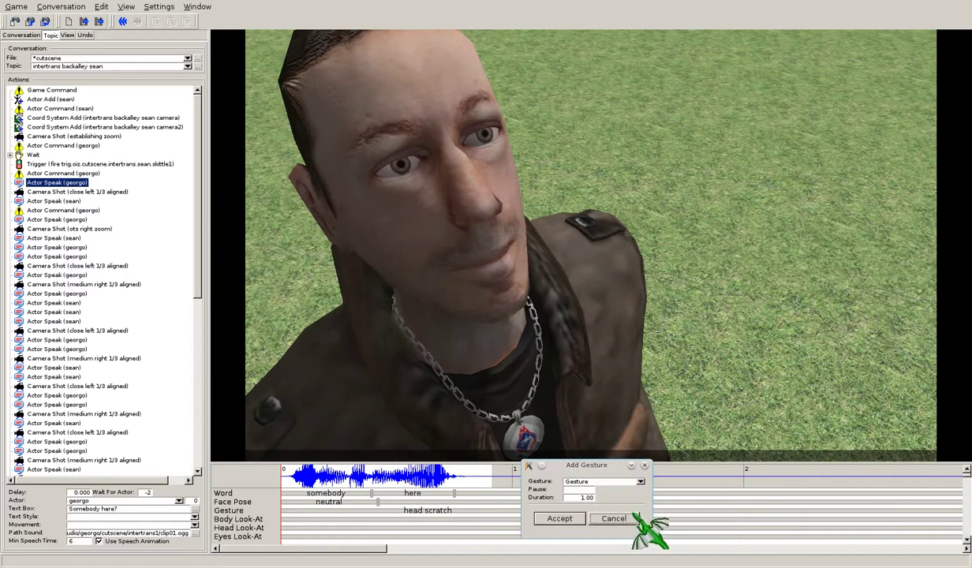
{"action": "left_click", "coordinate": [631, 516]}
{"action": "right_click", "coordinate": [619, 510]}
{"action": "left_click", "coordinate": [625, 517]}
{"action": "left_click", "coordinate": [640, 481]}
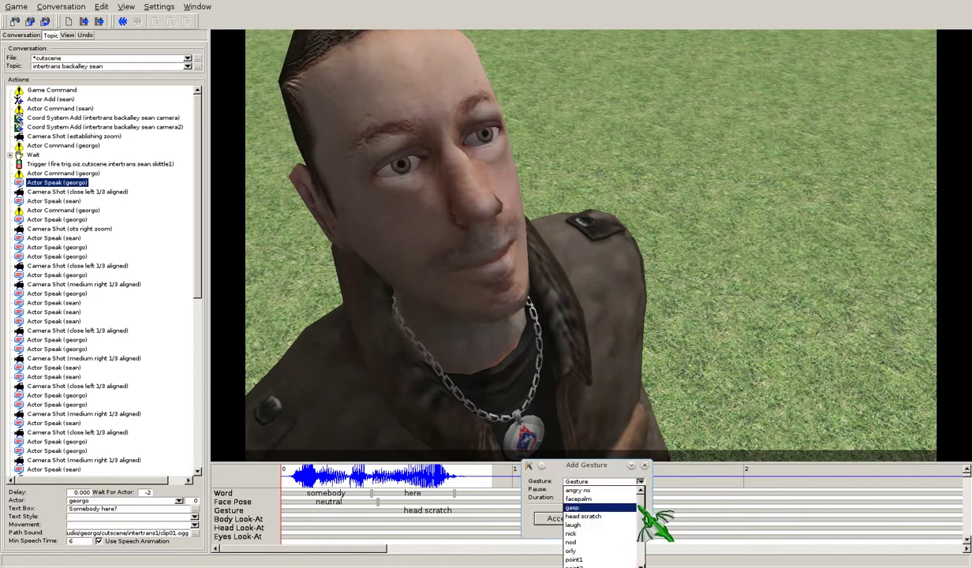
{"action": "left_click_drag", "start_coordinate": [643, 509], "coordinate": [643, 521]}
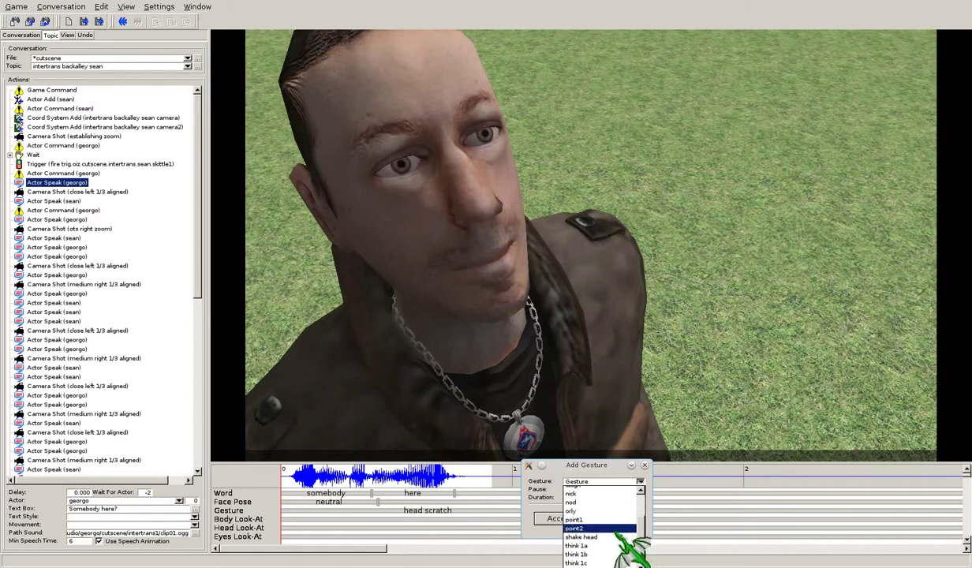
{"action": "left_click", "coordinate": [623, 543]}
{"action": "left_click", "coordinate": [580, 519]}
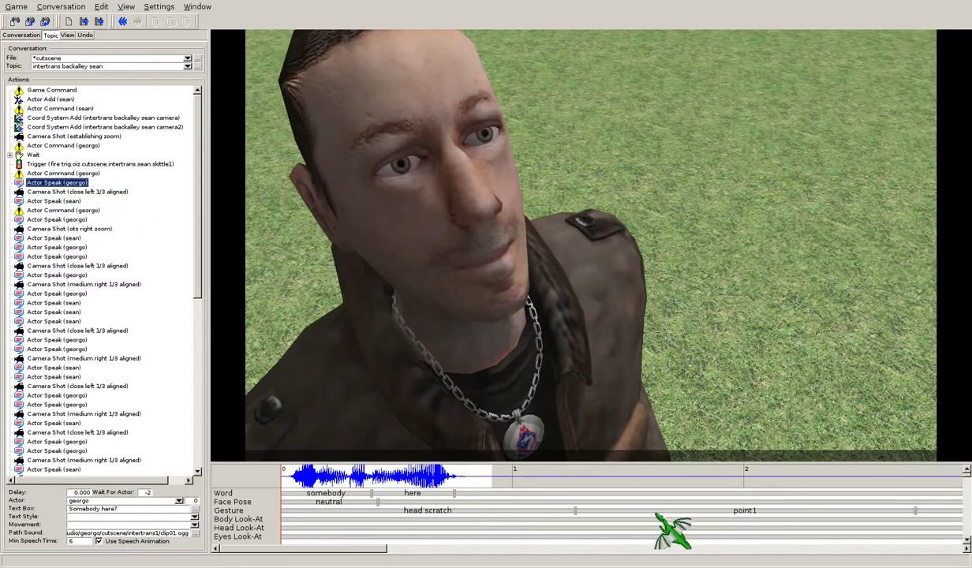
Step: Examine sean's first speech action and preview the over-the-shoulder, close and medium camera shots further down the topic's actions
{"action": "left_click", "coordinate": [79, 193]}
{"action": "left_click", "coordinate": [77, 202]}
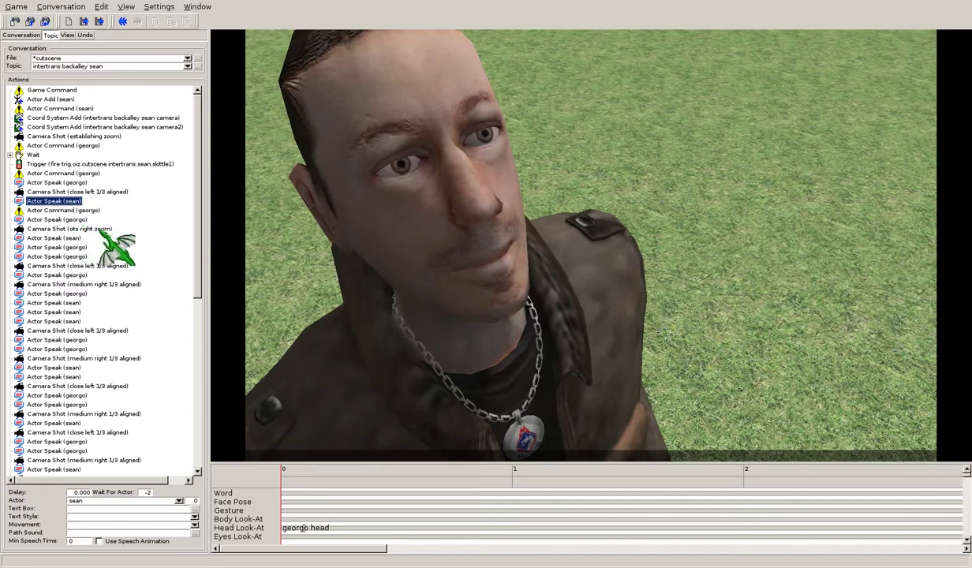
{"action": "left_click", "coordinate": [98, 230]}
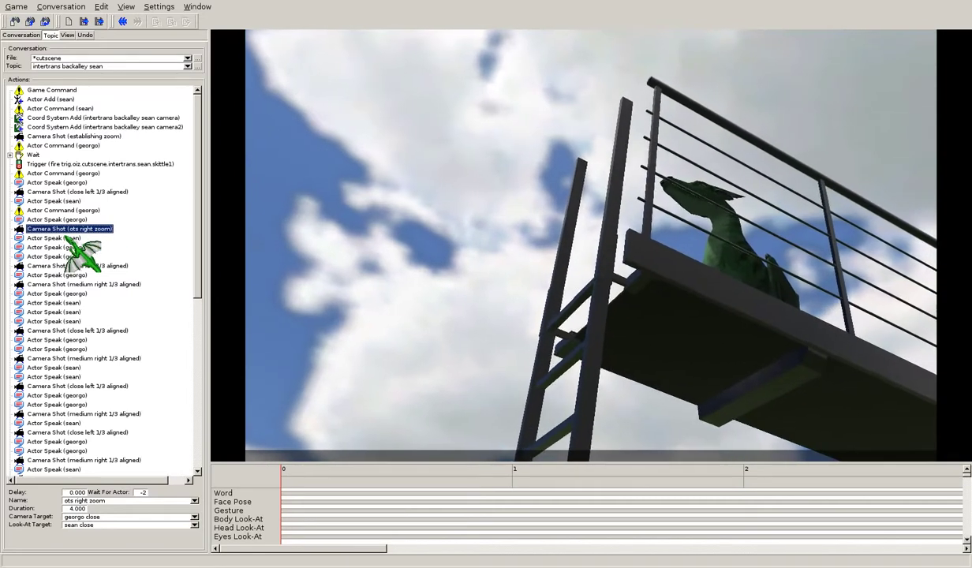
{"action": "left_click", "coordinate": [89, 332]}
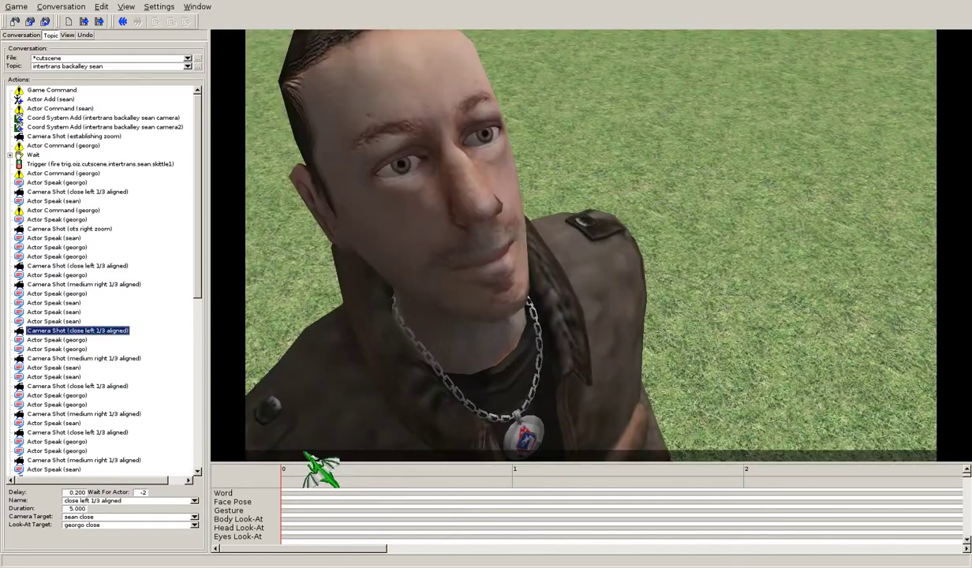
{"action": "left_click", "coordinate": [90, 359]}
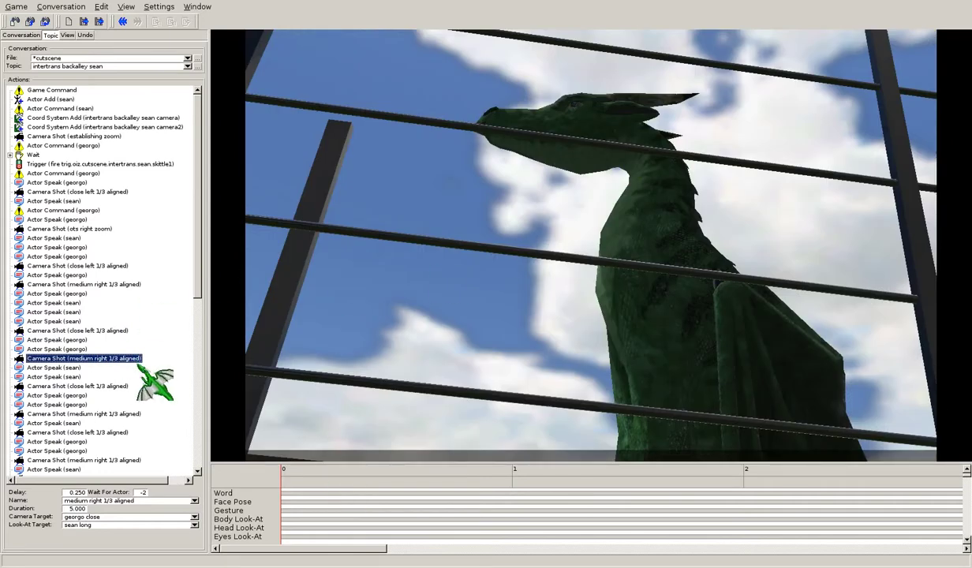
Step: Select georgo's "Somebody here?" speech action and review the action types that can be added to the topic
{"action": "left_click", "coordinate": [59, 182]}
{"action": "left_click_drag", "start_coordinate": [199, 227], "coordinate": [229, 198]}
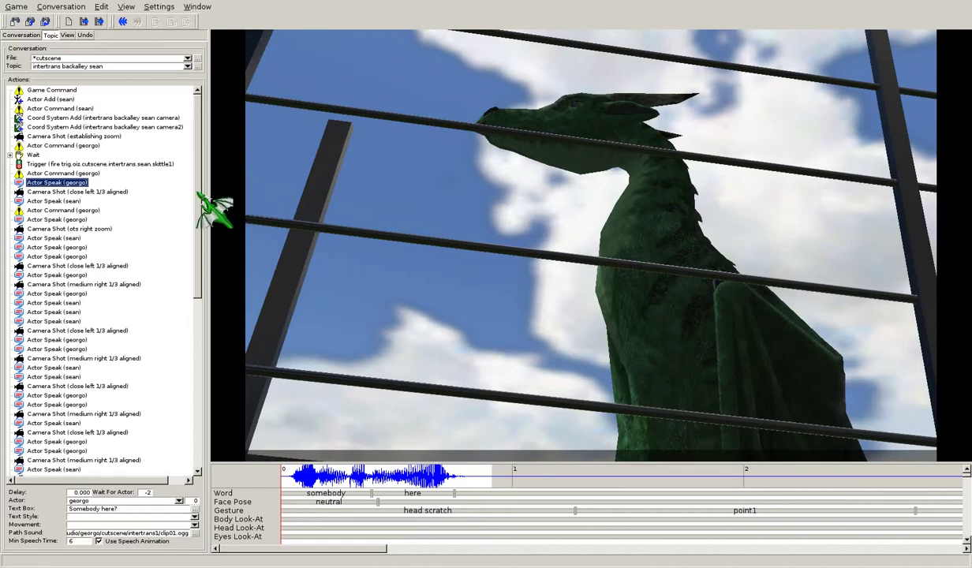
{"action": "right_click", "coordinate": [73, 186]}
{"action": "mouse_move", "coordinate": [158, 192]}
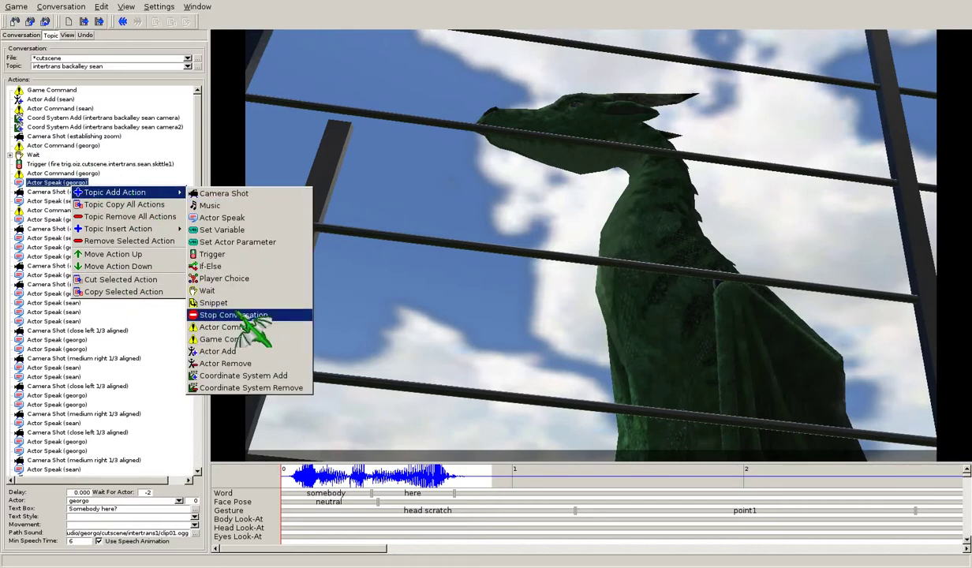
{"action": "left_click", "coordinate": [28, 157]}
Step: Expand the Wait action and compare its closeTo condition with georgo's preceding move command, including its Actions branch
{"action": "left_click", "coordinate": [10, 156]}
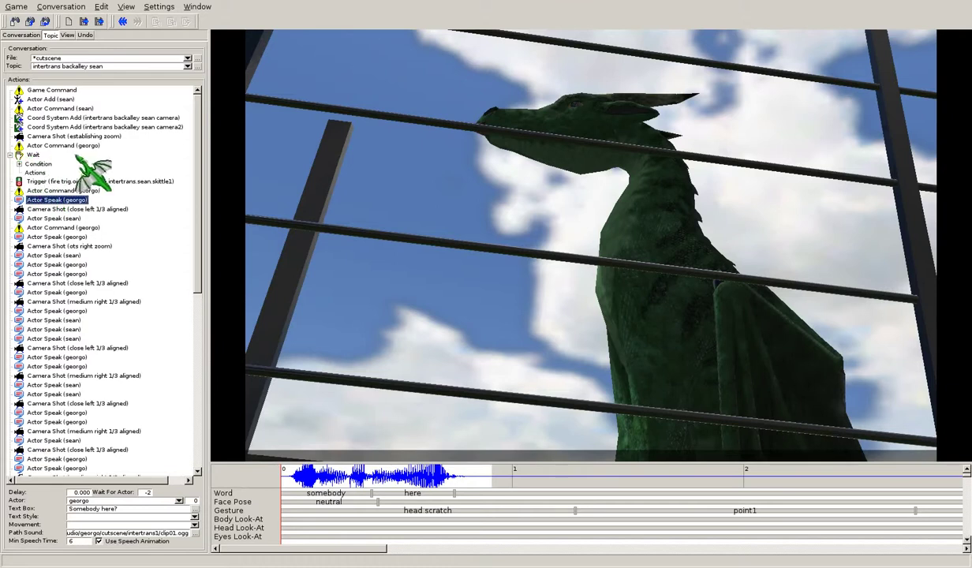
{"action": "left_click", "coordinate": [20, 164]}
{"action": "left_click", "coordinate": [65, 173]}
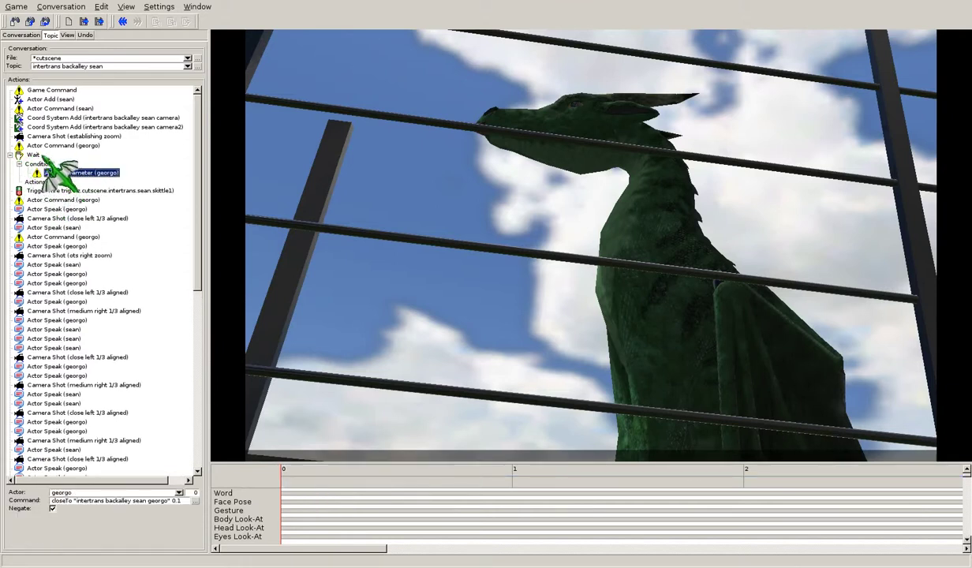
{"action": "left_click", "coordinate": [61, 146]}
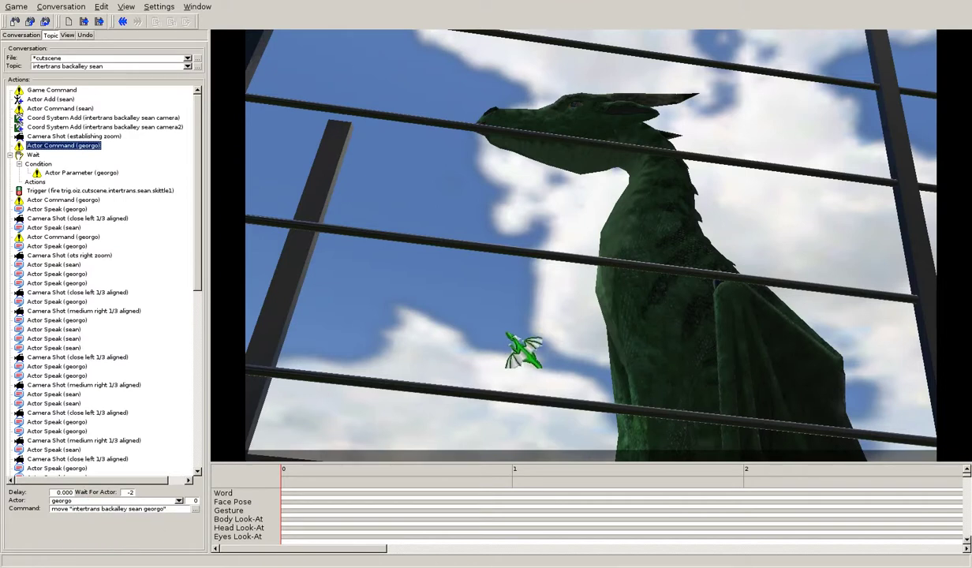
{"action": "left_click", "coordinate": [79, 172]}
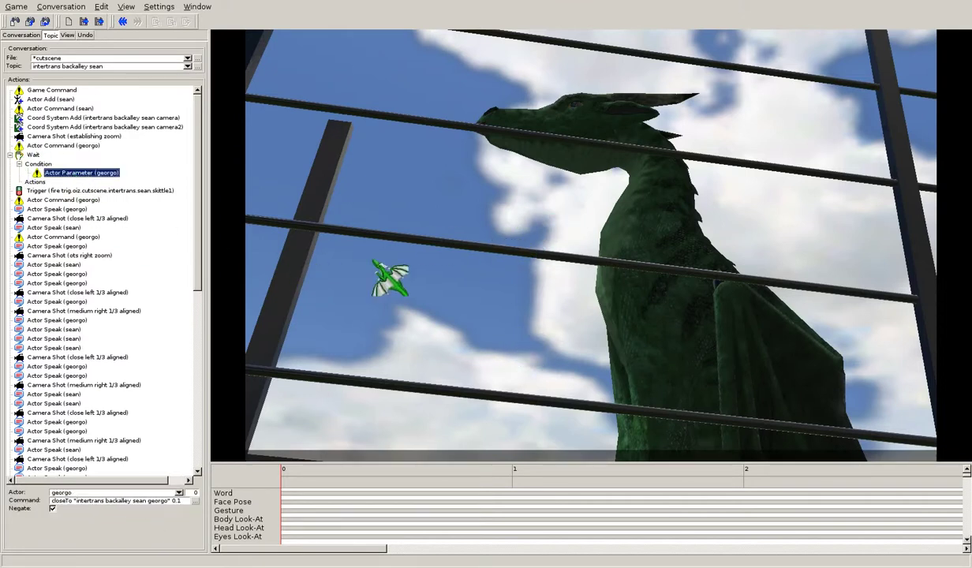
{"action": "left_click", "coordinate": [35, 182]}
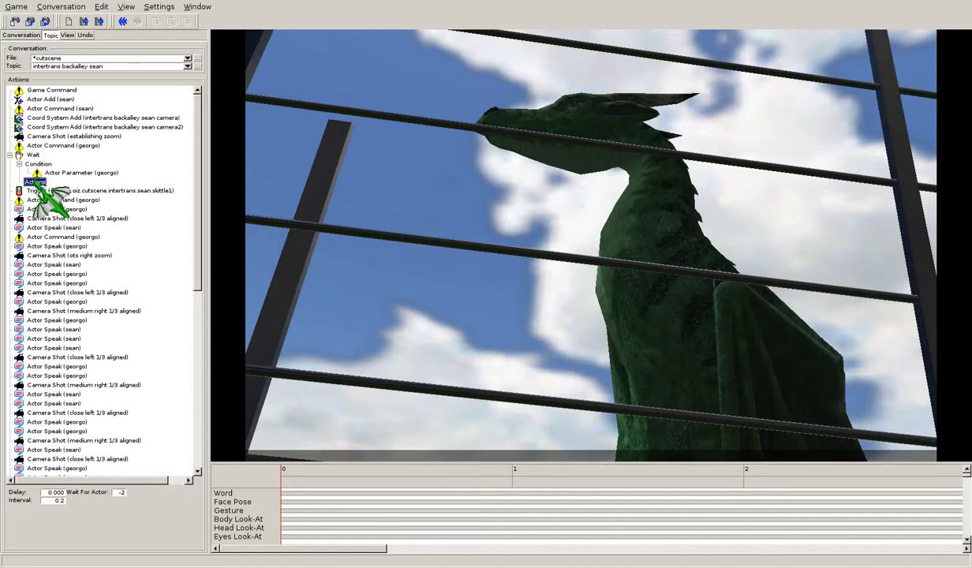
Step: Review the action types that can be added from the Wait action, without adding one
{"action": "right_click", "coordinate": [35, 155]}
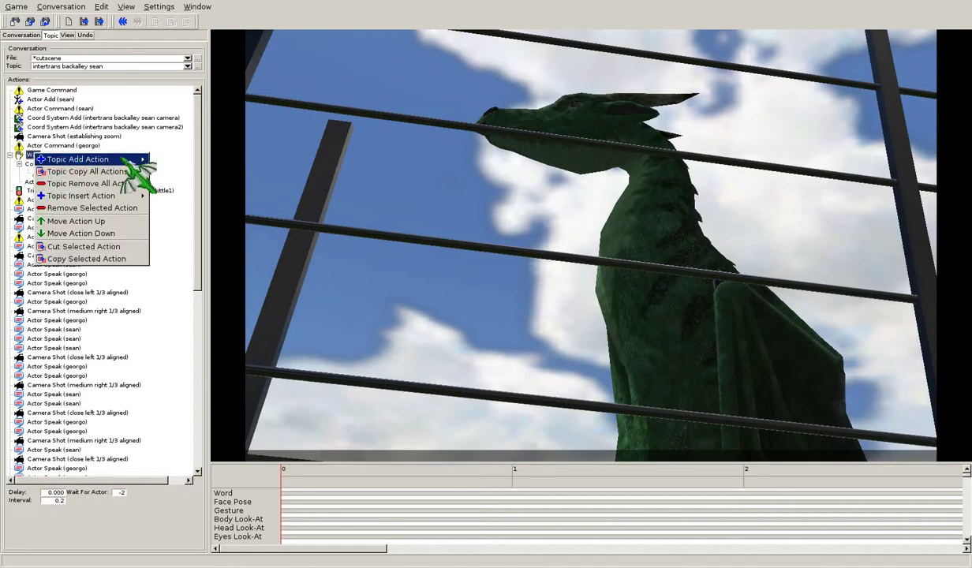
{"action": "mouse_move", "coordinate": [110, 160]}
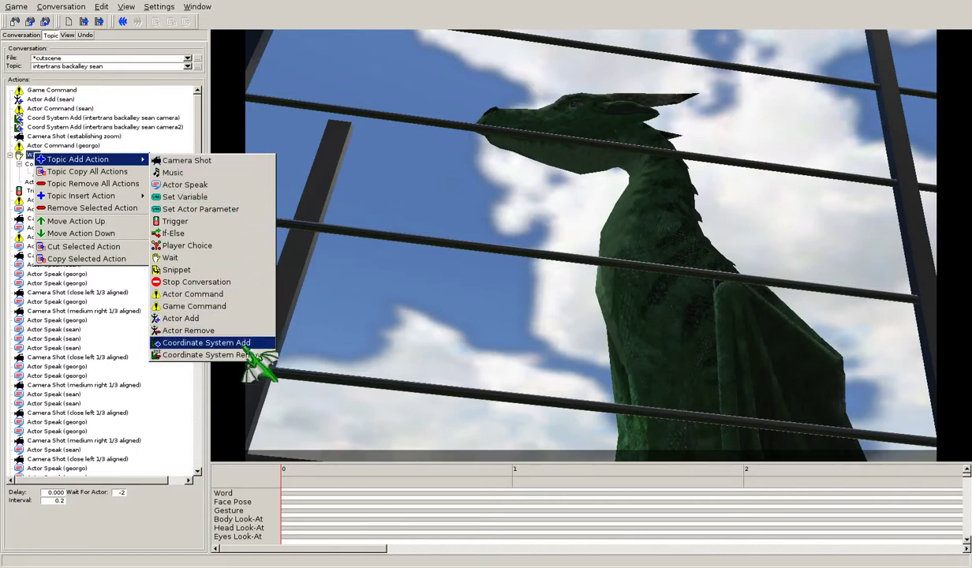
{"action": "left_click", "coordinate": [97, 312]}
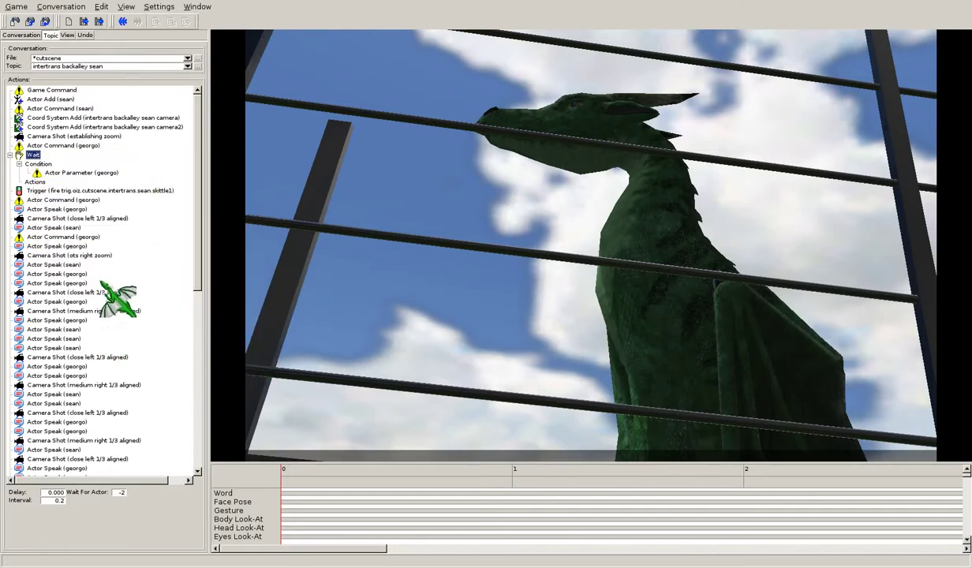
Step: Select the first Coord System Add action, switch to the World Editor, and inspect the camera objects around the alley's metal platform
{"action": "left_click", "coordinate": [82, 117]}
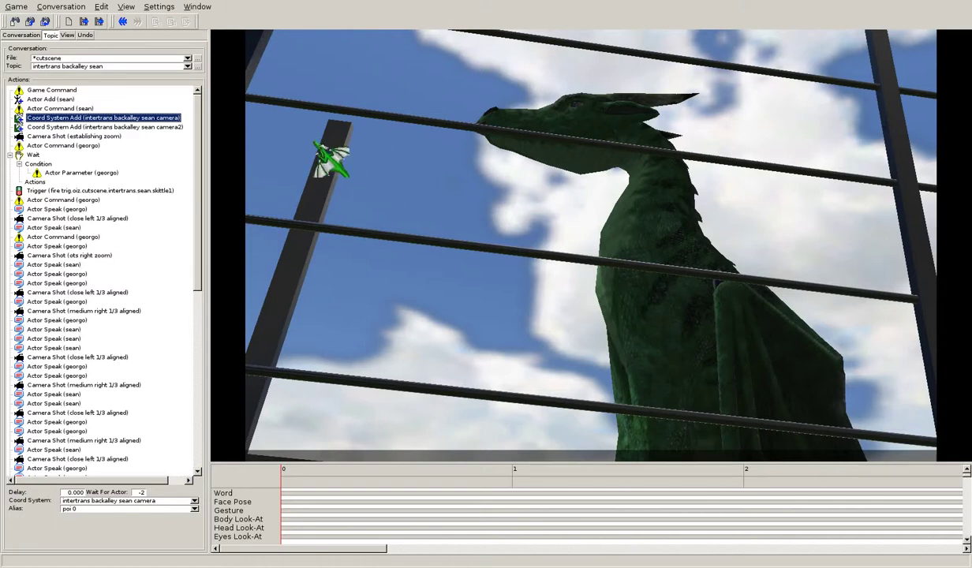
{"action": "left_click", "coordinate": [198, 7]}
{"action": "left_click", "coordinate": [226, 124]}
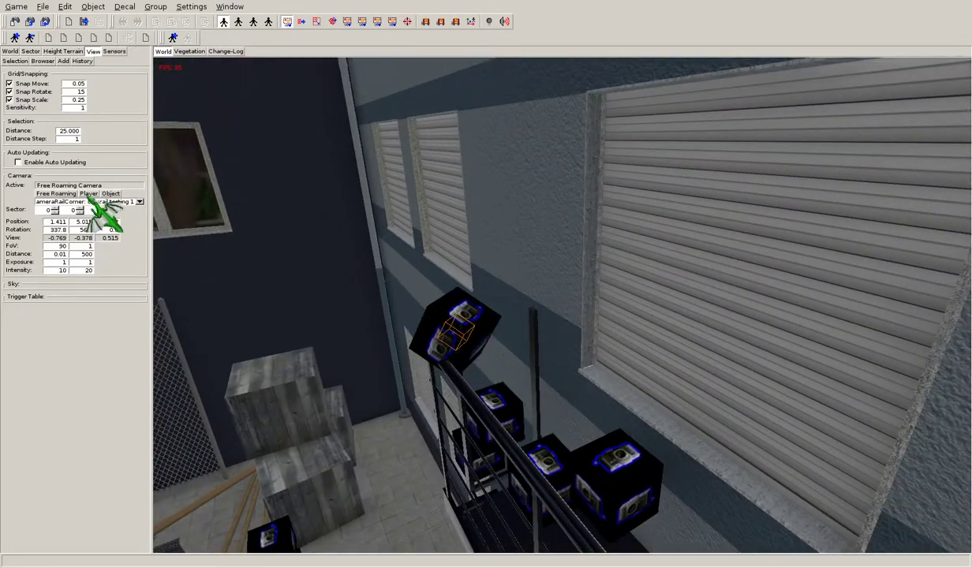
{"action": "right_click_drag", "start_coordinate": [488, 393], "coordinate": [379, 339]}
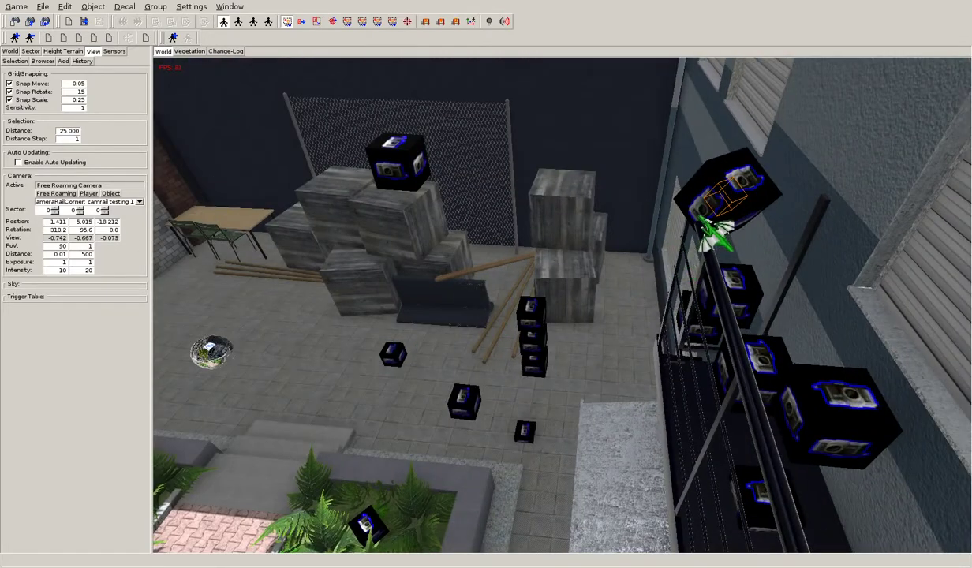
{"action": "right_click_drag", "start_coordinate": [653, 252], "coordinate": [599, 304]}
{"action": "left_click", "coordinate": [458, 343]}
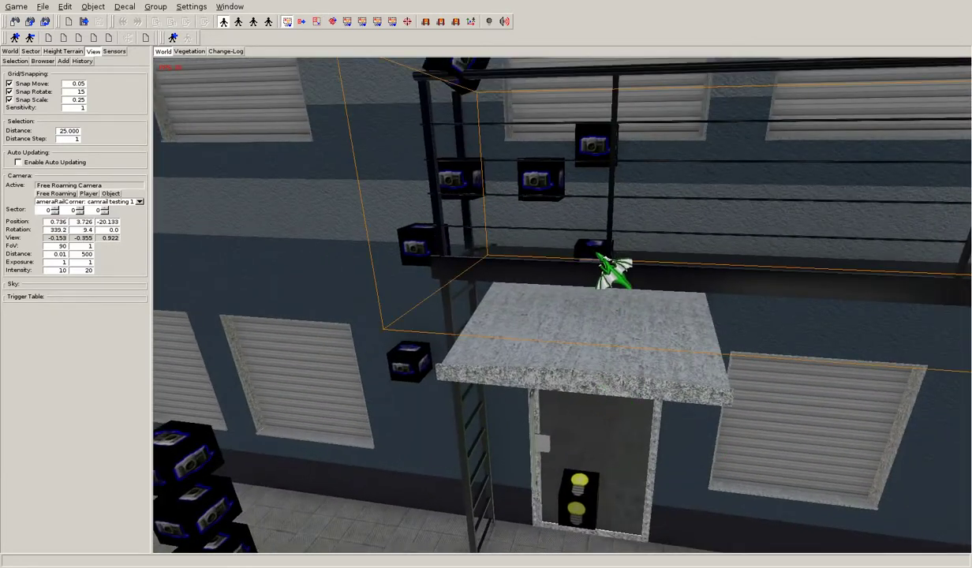
{"action": "right_click_drag", "start_coordinate": [597, 254], "coordinate": [685, 346]}
{"action": "left_click", "coordinate": [619, 495]}
{"action": "right_click_drag", "start_coordinate": [620, 486], "coordinate": [526, 332]}
Step: Return to the Conversation Editor and review the available conversation files and the cutscene file's topics without changing the selection
{"action": "left_click", "coordinate": [230, 6]}
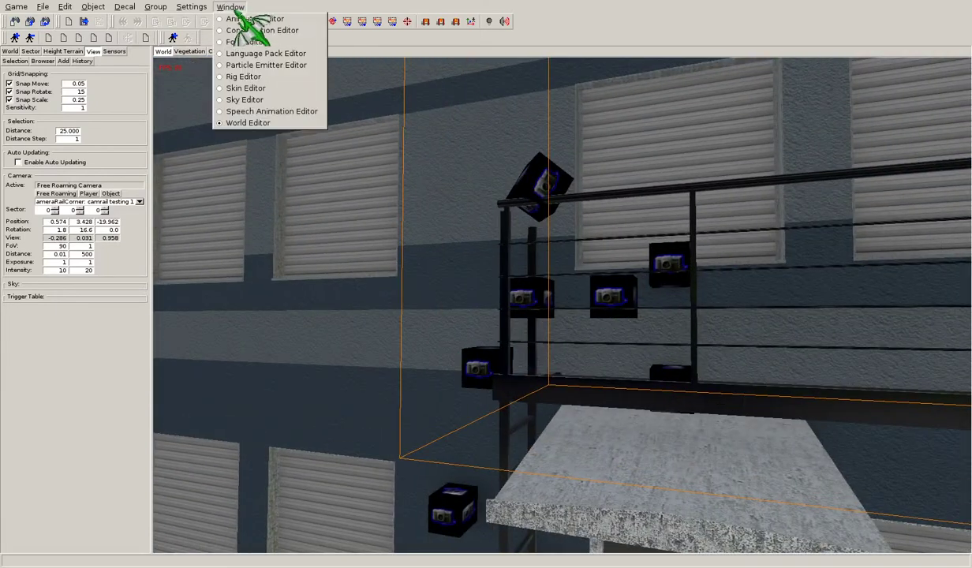
{"action": "left_click", "coordinate": [246, 31]}
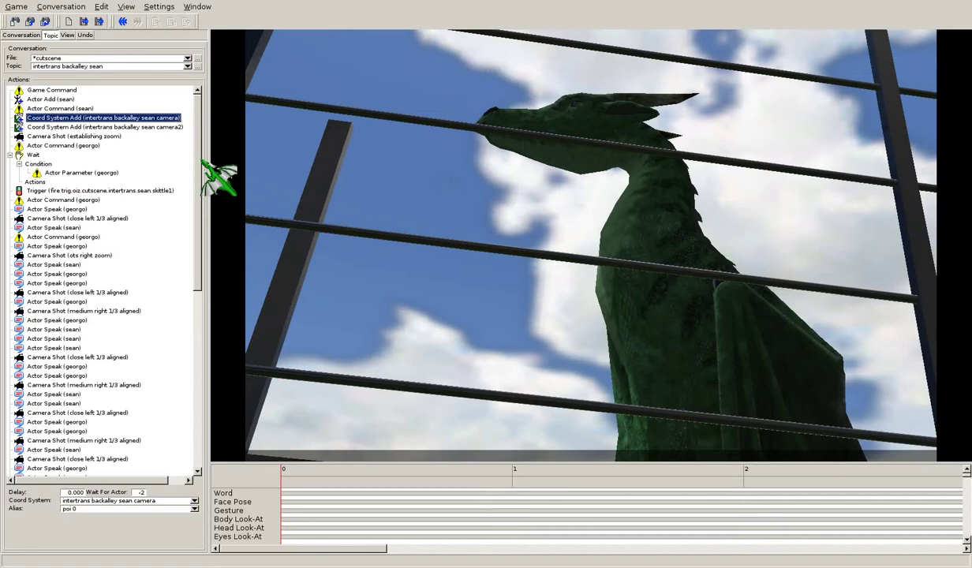
{"action": "mouse_move", "coordinate": [197, 130]}
{"action": "left_mouse_down"}
{"action": "mouse_move", "coordinate": [200, 371]}
{"action": "mouse_move", "coordinate": [212, 118]}
{"action": "left_mouse_up"}
{"action": "left_click", "coordinate": [187, 59]}
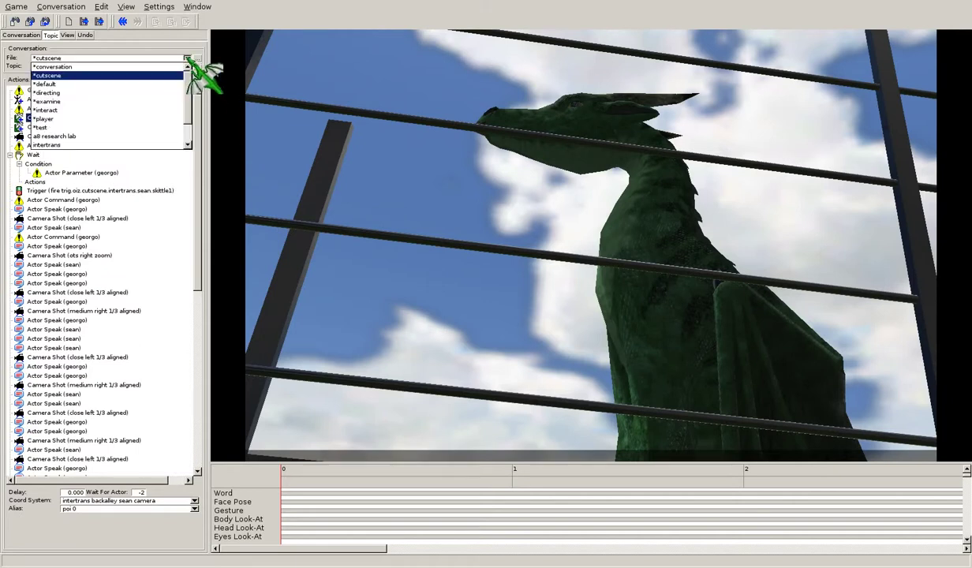
{"action": "left_click", "coordinate": [186, 75]}
{"action": "left_click", "coordinate": [188, 67]}
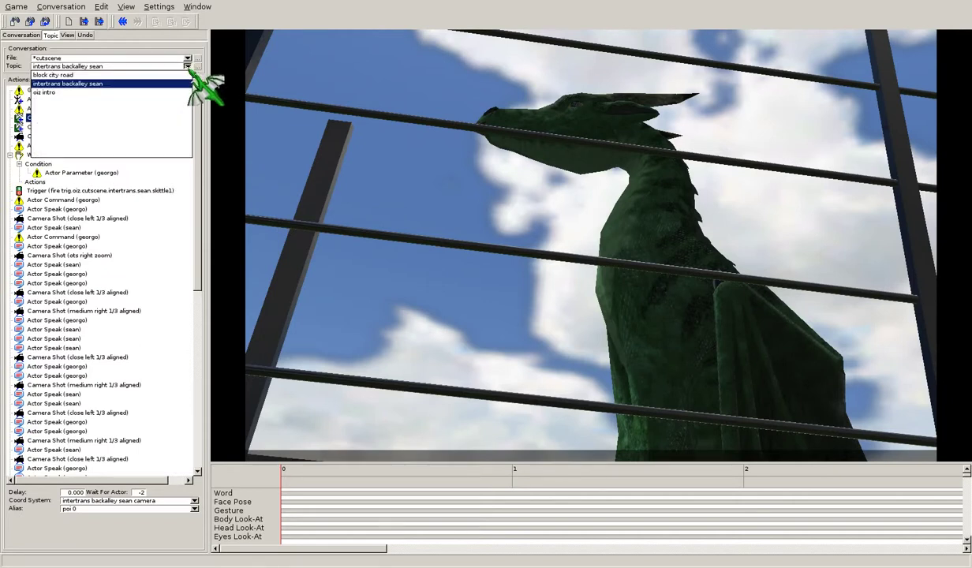
{"action": "left_click", "coordinate": [189, 66]}
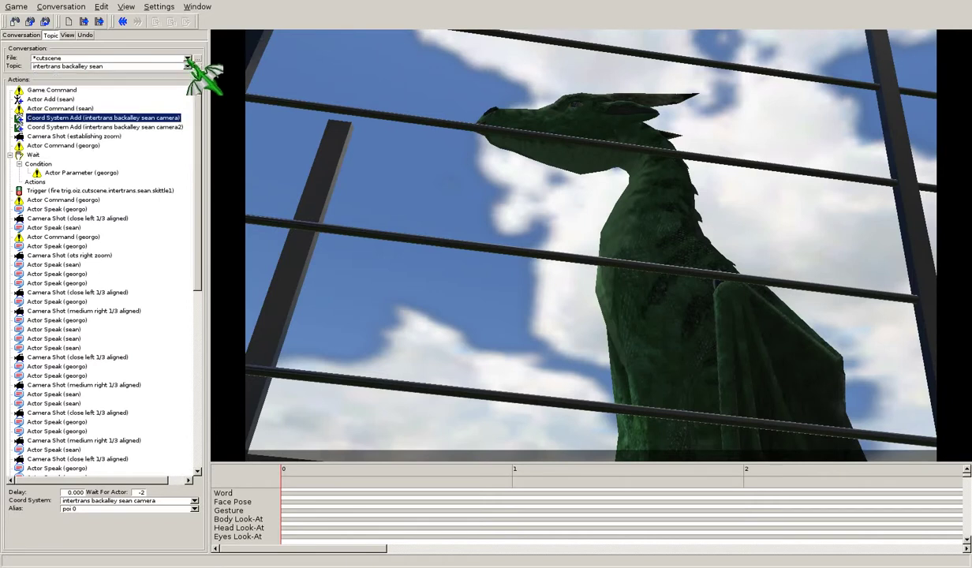
Step: Open the "*conversation" file and expand the true and false branches of its If-Else action
{"action": "left_click", "coordinate": [187, 59]}
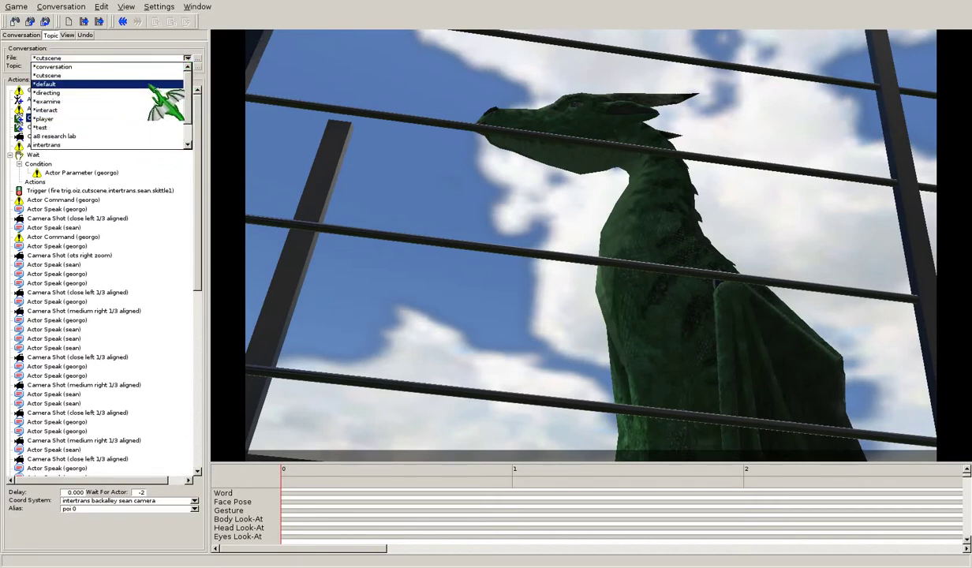
{"action": "left_click", "coordinate": [136, 67]}
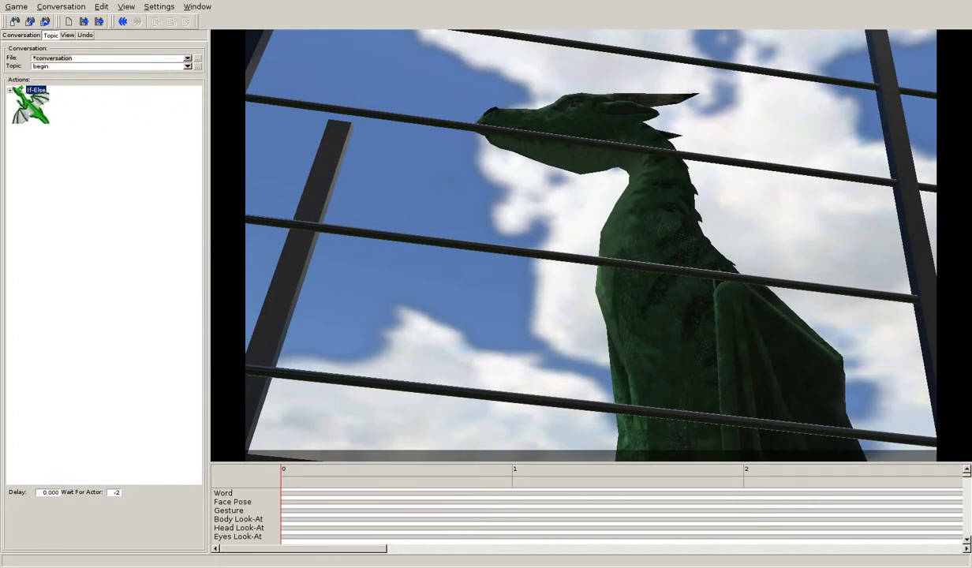
{"action": "left_click", "coordinate": [19, 107]}
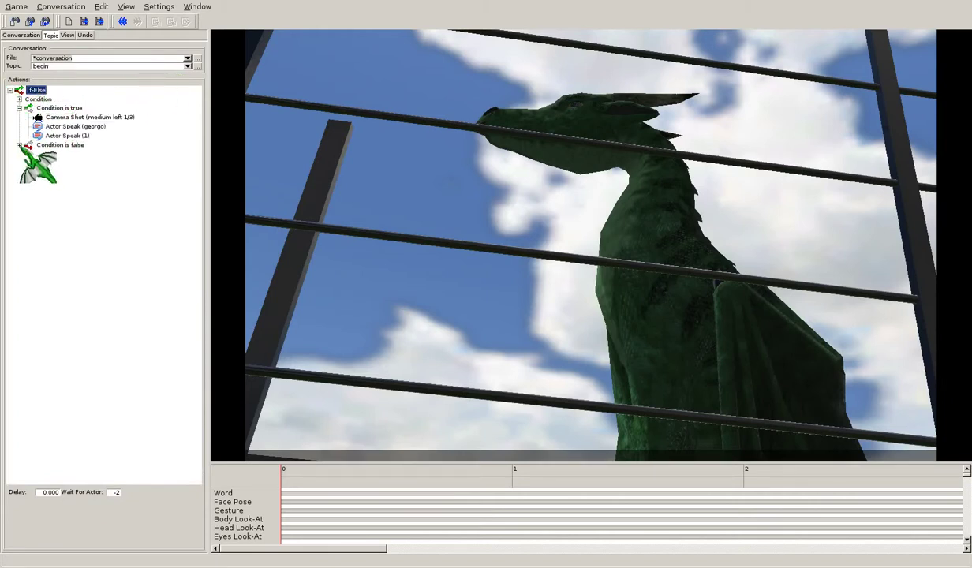
{"action": "left_click", "coordinate": [19, 145]}
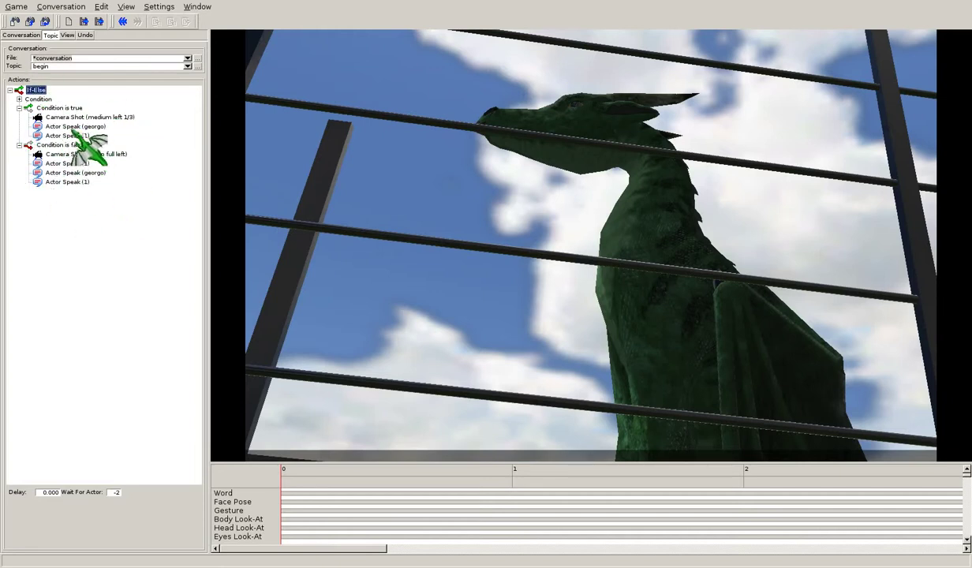
Step: Expand the If-Else action's condition and inspect the settings of its phonecall variable test
{"action": "left_click", "coordinate": [60, 107]}
{"action": "left_click", "coordinate": [19, 98]}
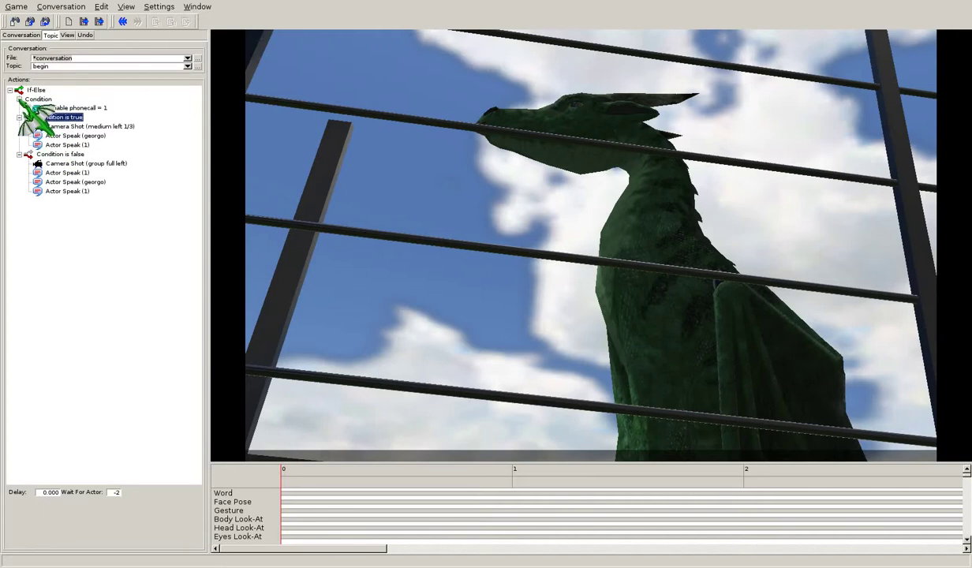
{"action": "left_click", "coordinate": [75, 108]}
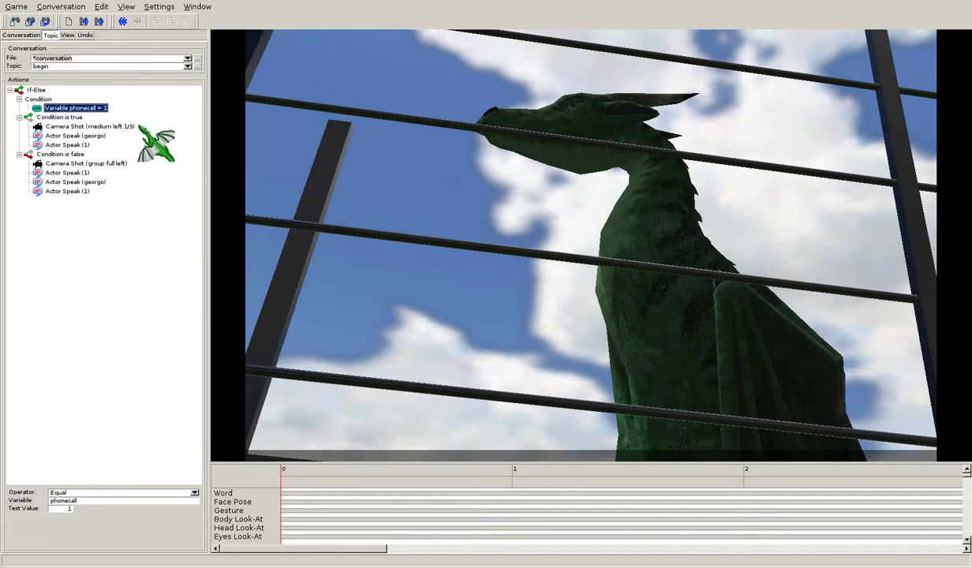
Step: Review the test scene's props in the view settings and the options for loading and saving conversation test setups
{"action": "left_click", "coordinate": [31, 33]}
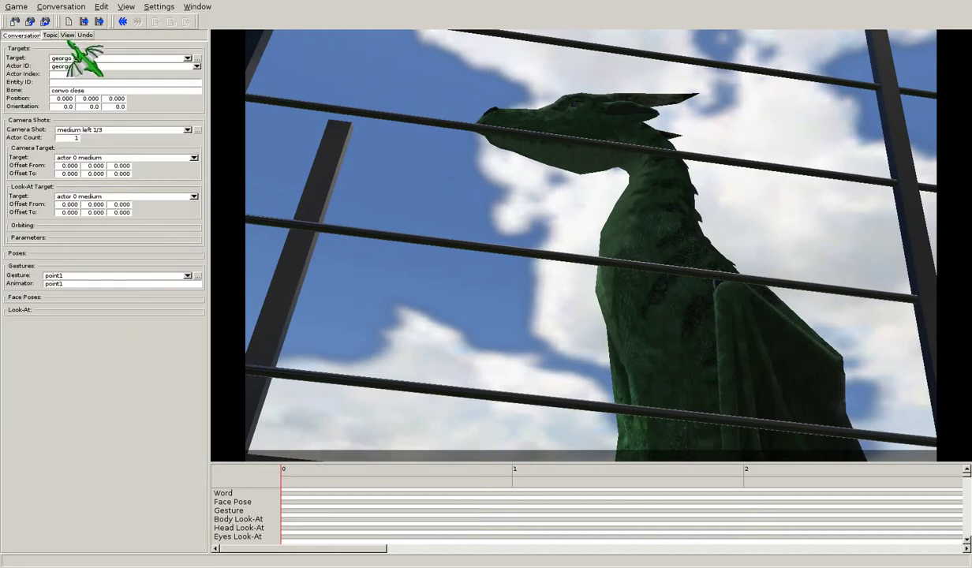
{"action": "left_click", "coordinate": [68, 35]}
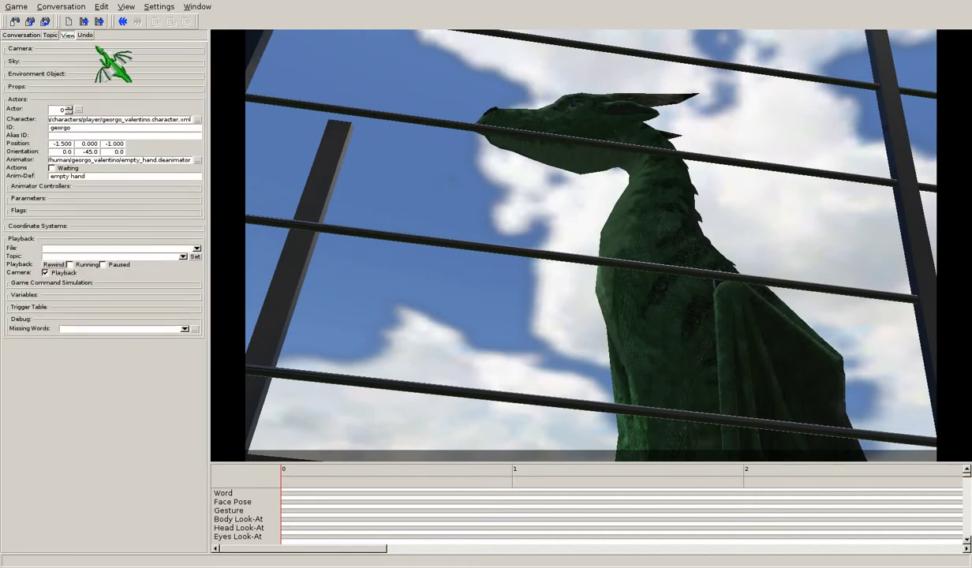
{"action": "left_click", "coordinate": [79, 86]}
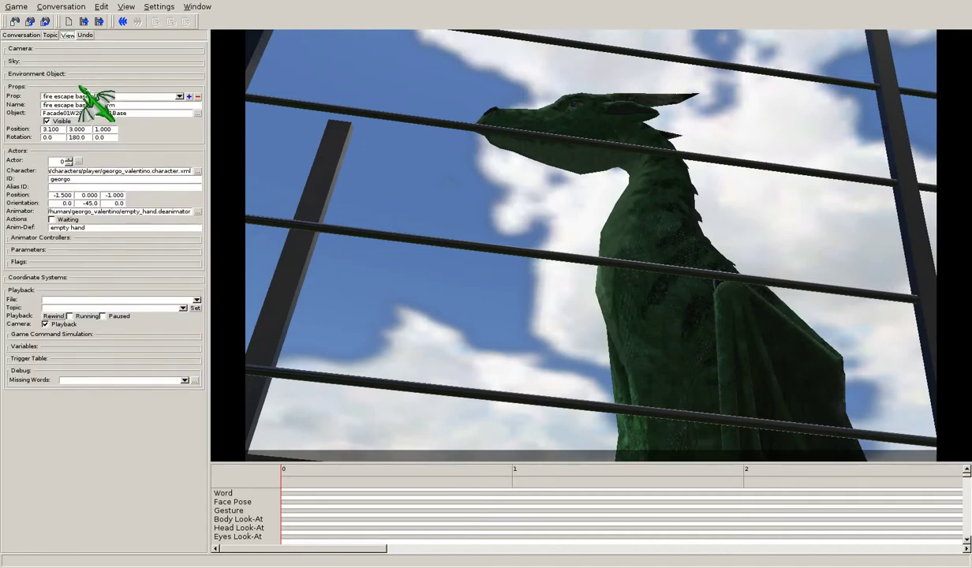
{"action": "left_click", "coordinate": [179, 96]}
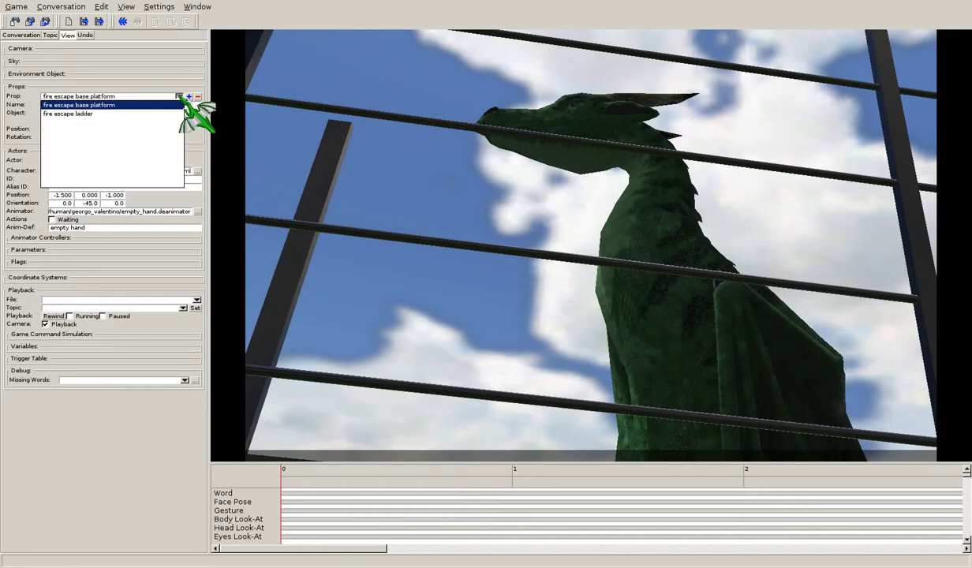
{"action": "left_click", "coordinate": [184, 99]}
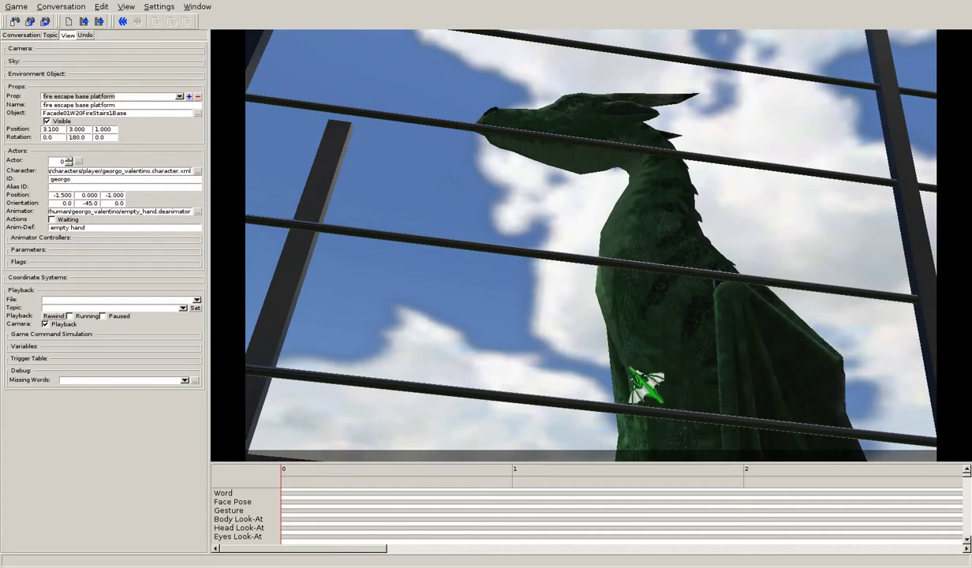
{"action": "left_click", "coordinate": [127, 6]}
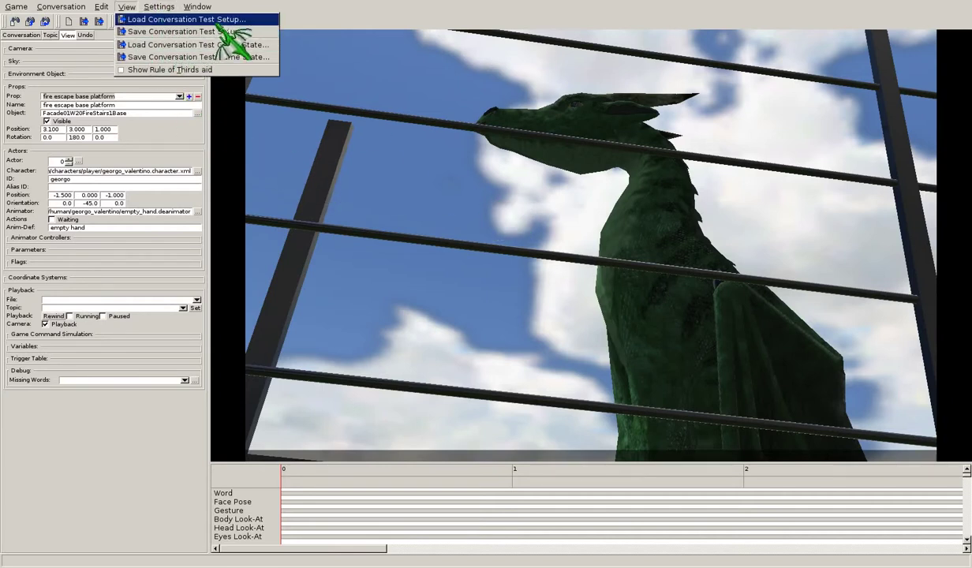
{"action": "left_click", "coordinate": [388, 8]}
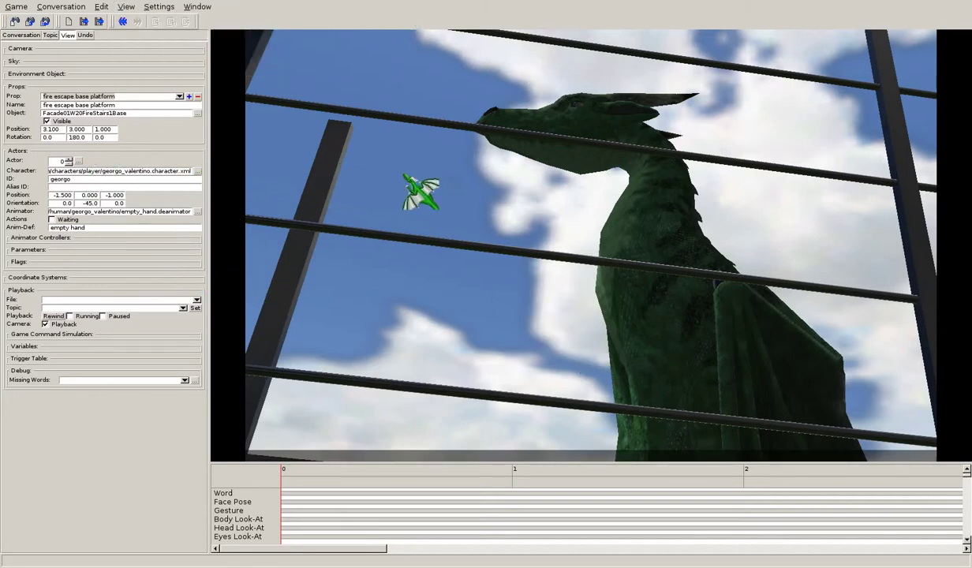
Step: Collapse the props settings and look through the georgo actor's animator controllers, parameters and flags
{"action": "left_click", "coordinate": [76, 87]}
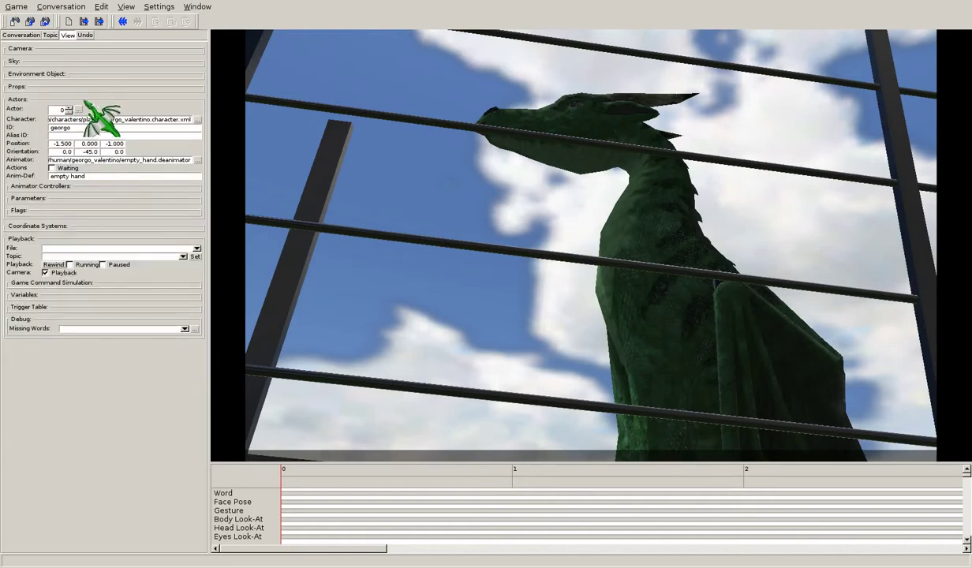
{"action": "left_click", "coordinate": [88, 186]}
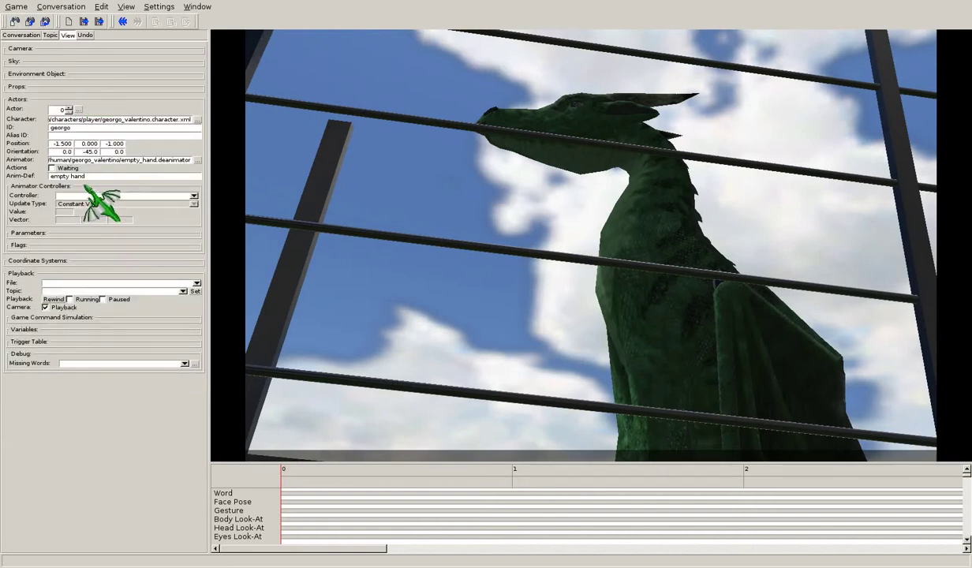
{"action": "left_click", "coordinate": [79, 187]}
{"action": "left_click", "coordinate": [77, 199]}
{"action": "left_click", "coordinate": [76, 199]}
{"action": "left_click", "coordinate": [82, 211]}
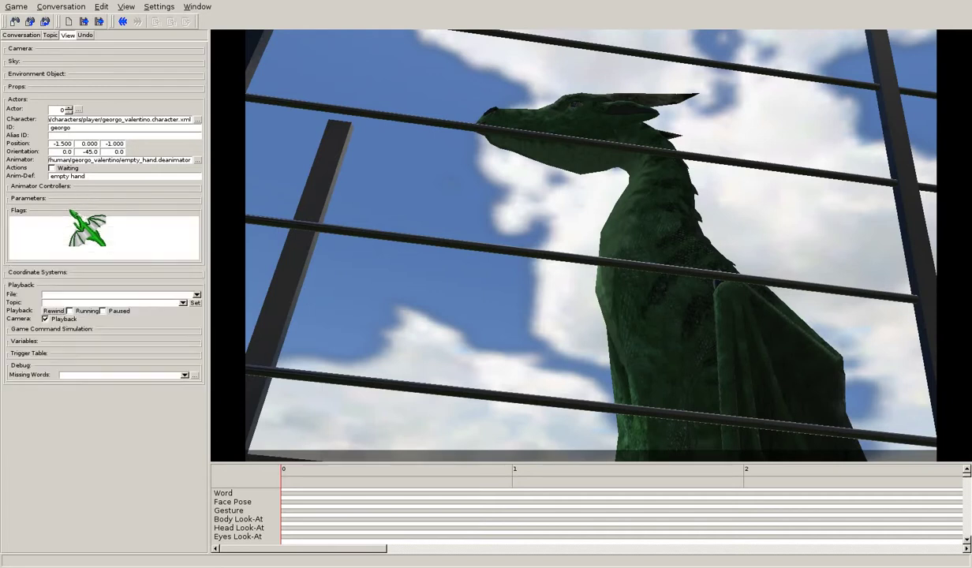
{"action": "left_click", "coordinate": [82, 210]}
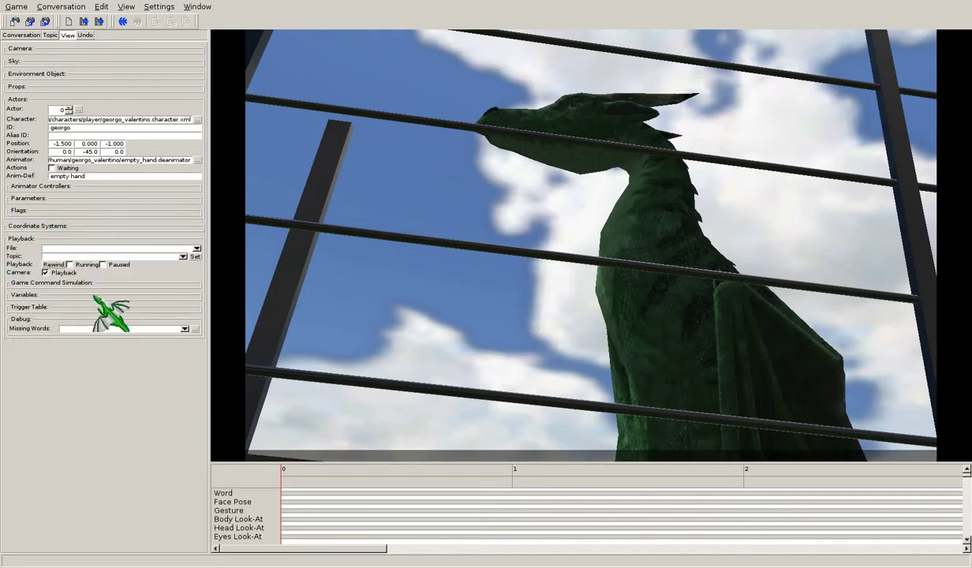
Step: Examine the coordinate systems, the playback file and topic choices, and the game command simulation settings without changing them
{"action": "left_click", "coordinate": [93, 228]}
{"action": "left_click", "coordinate": [93, 228]}
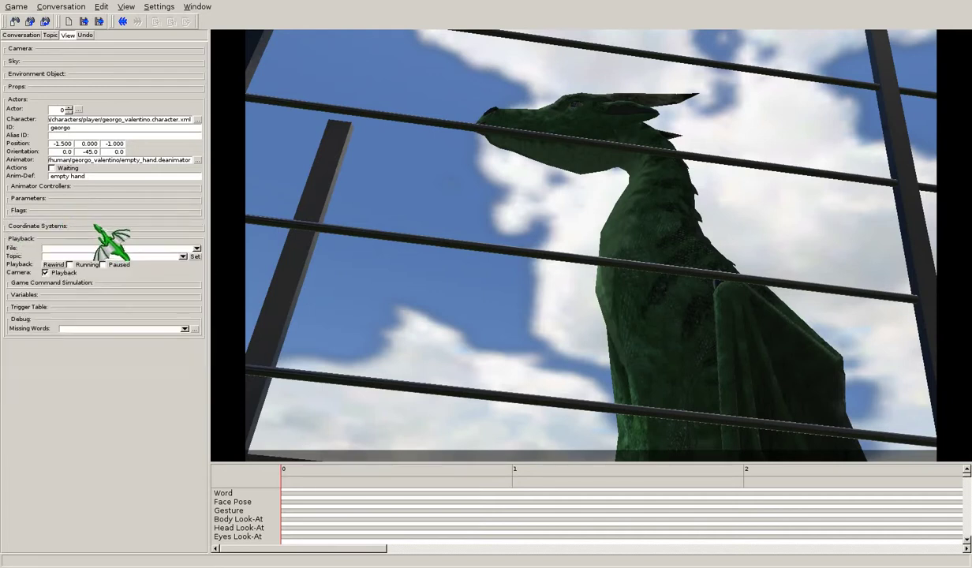
{"action": "left_click", "coordinate": [197, 249]}
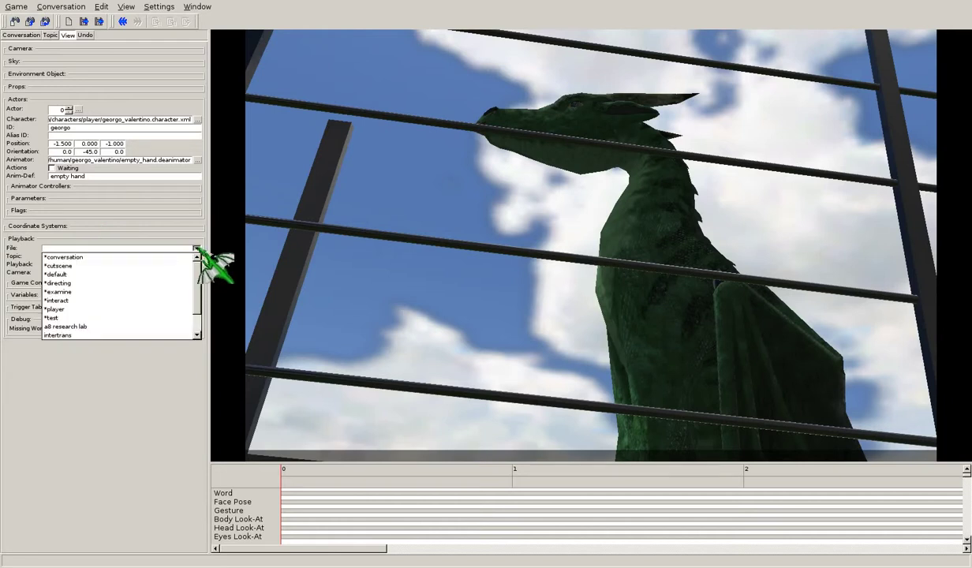
{"action": "left_click", "coordinate": [196, 248]}
{"action": "left_click", "coordinate": [182, 256]}
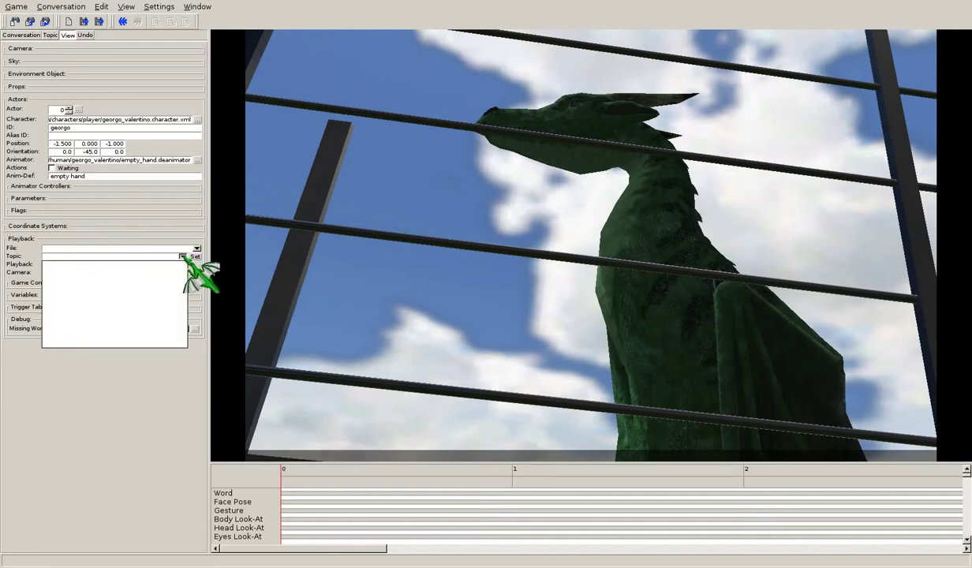
{"action": "left_click", "coordinate": [184, 258]}
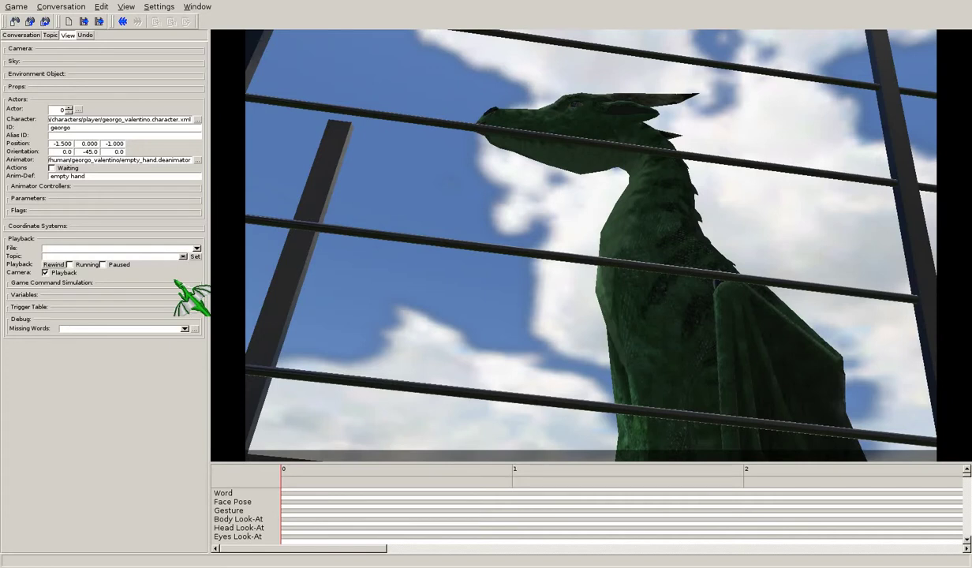
{"action": "left_click", "coordinate": [93, 282]}
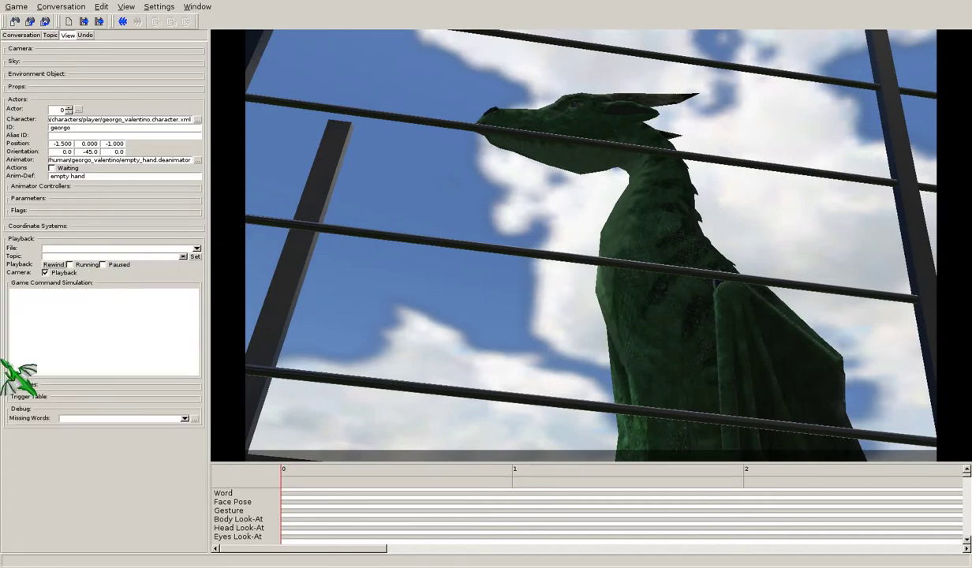
{"action": "left_click", "coordinate": [93, 281]}
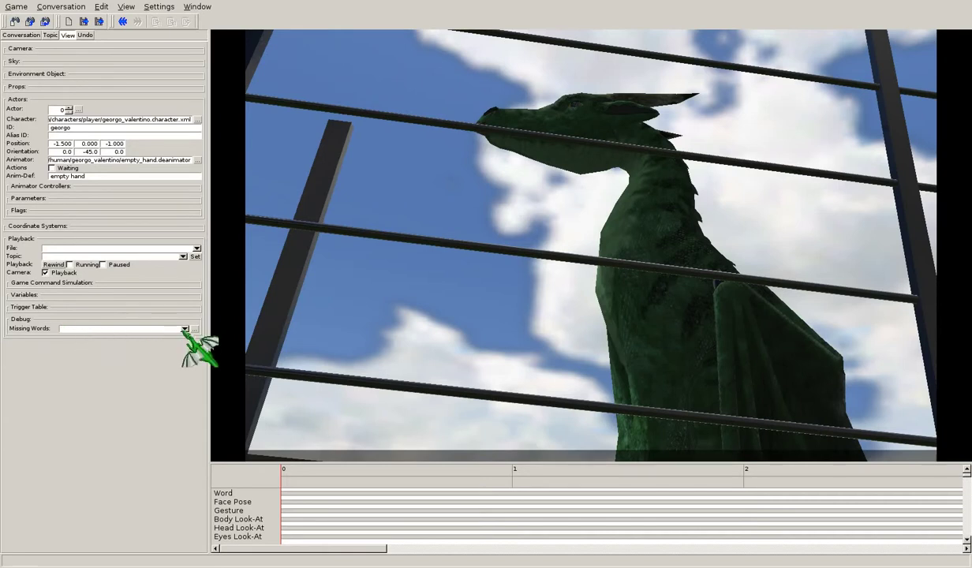
Step: Return to the topic's actions and open the "*cutscene" conversation file
{"action": "left_click", "coordinate": [50, 34]}
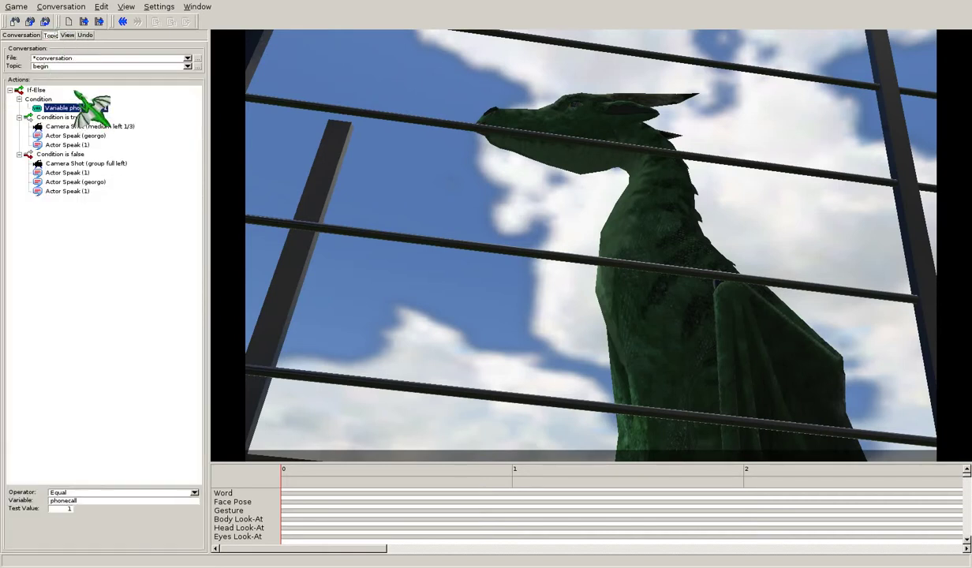
{"action": "left_click", "coordinate": [186, 58]}
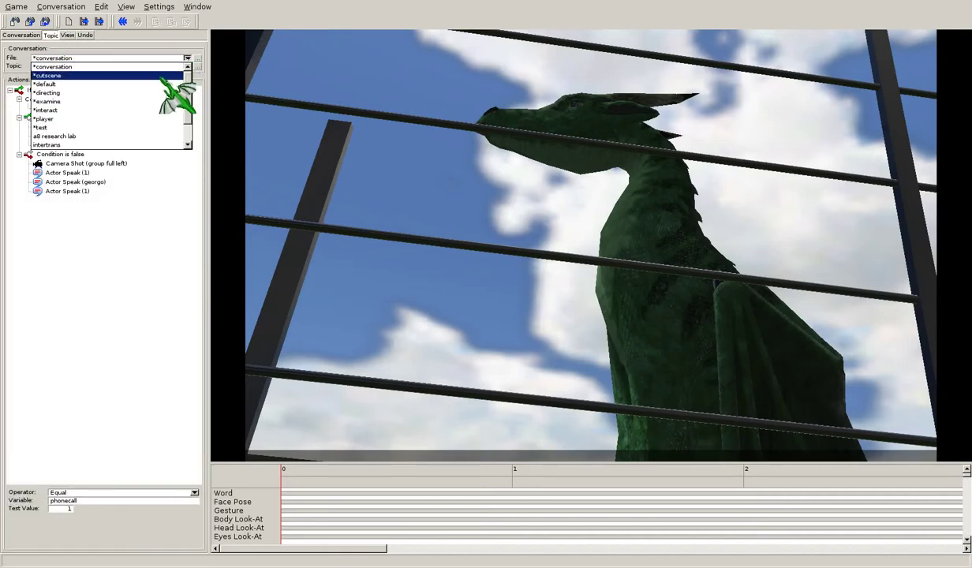
{"action": "left_click", "coordinate": [162, 76]}
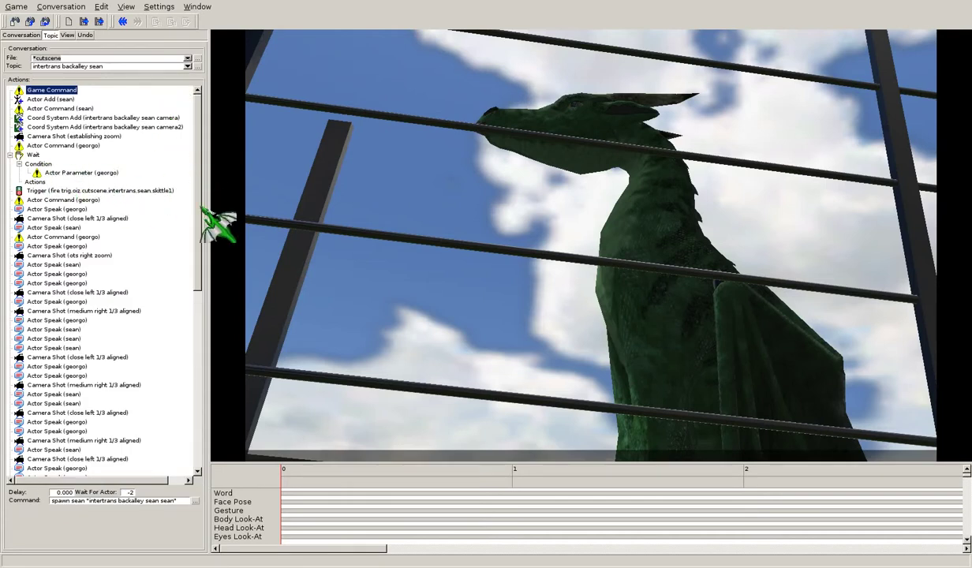
Step: Review the action types that can be added from the Wait action, and look through the cutscene topic's full action list
{"action": "right_click", "coordinate": [37, 156]}
{"action": "mouse_move", "coordinate": [80, 164]}
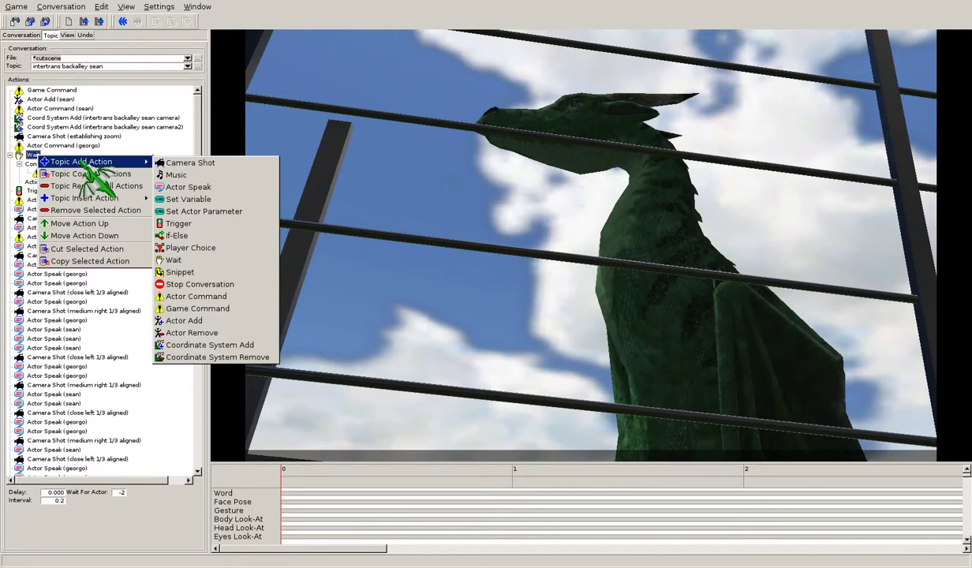
{"action": "left_click", "coordinate": [23, 151]}
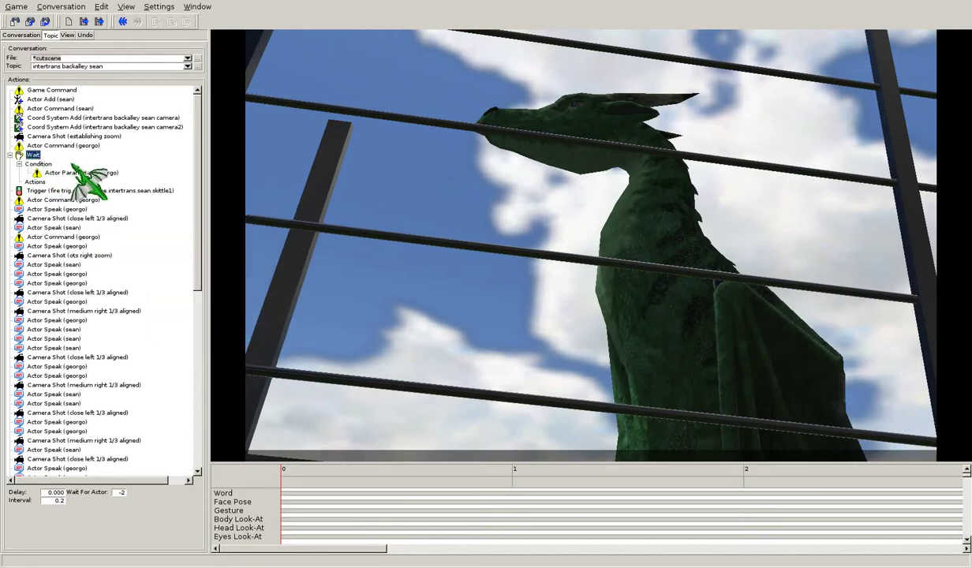
{"action": "scroll", "coordinate": [146, 189], "scroll_direction": "down", "scroll_amount": 12}
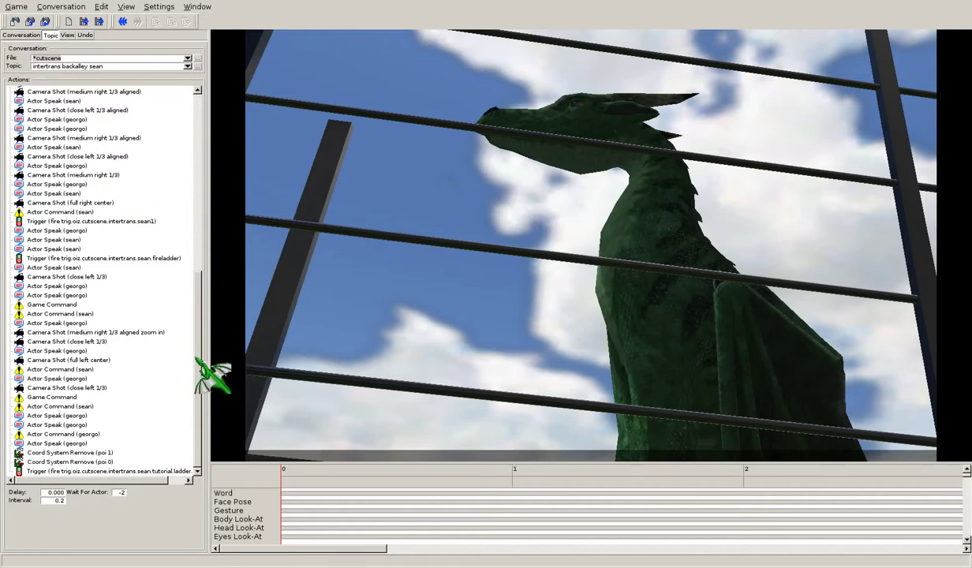
{"action": "left_click_drag", "start_coordinate": [201, 373], "coordinate": [241, 147]}
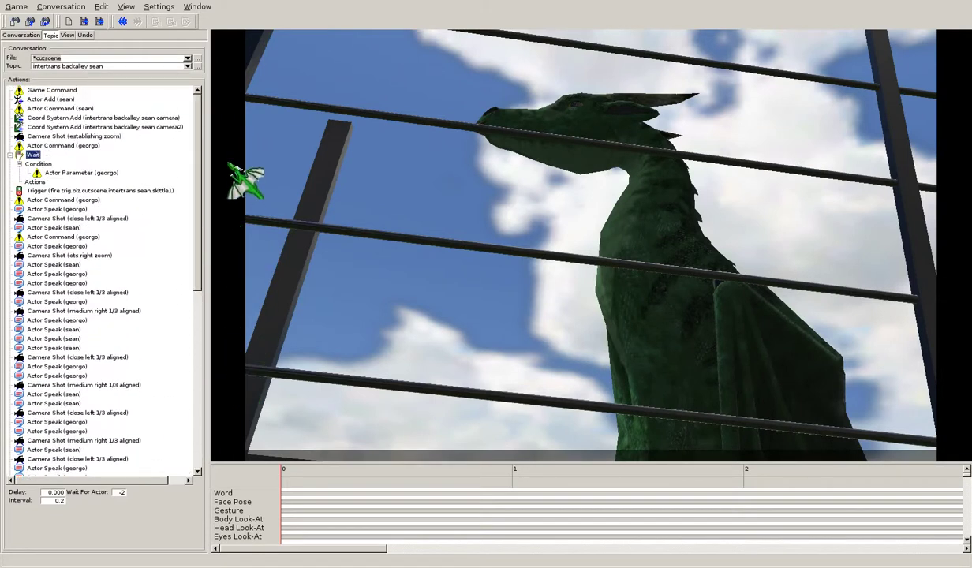